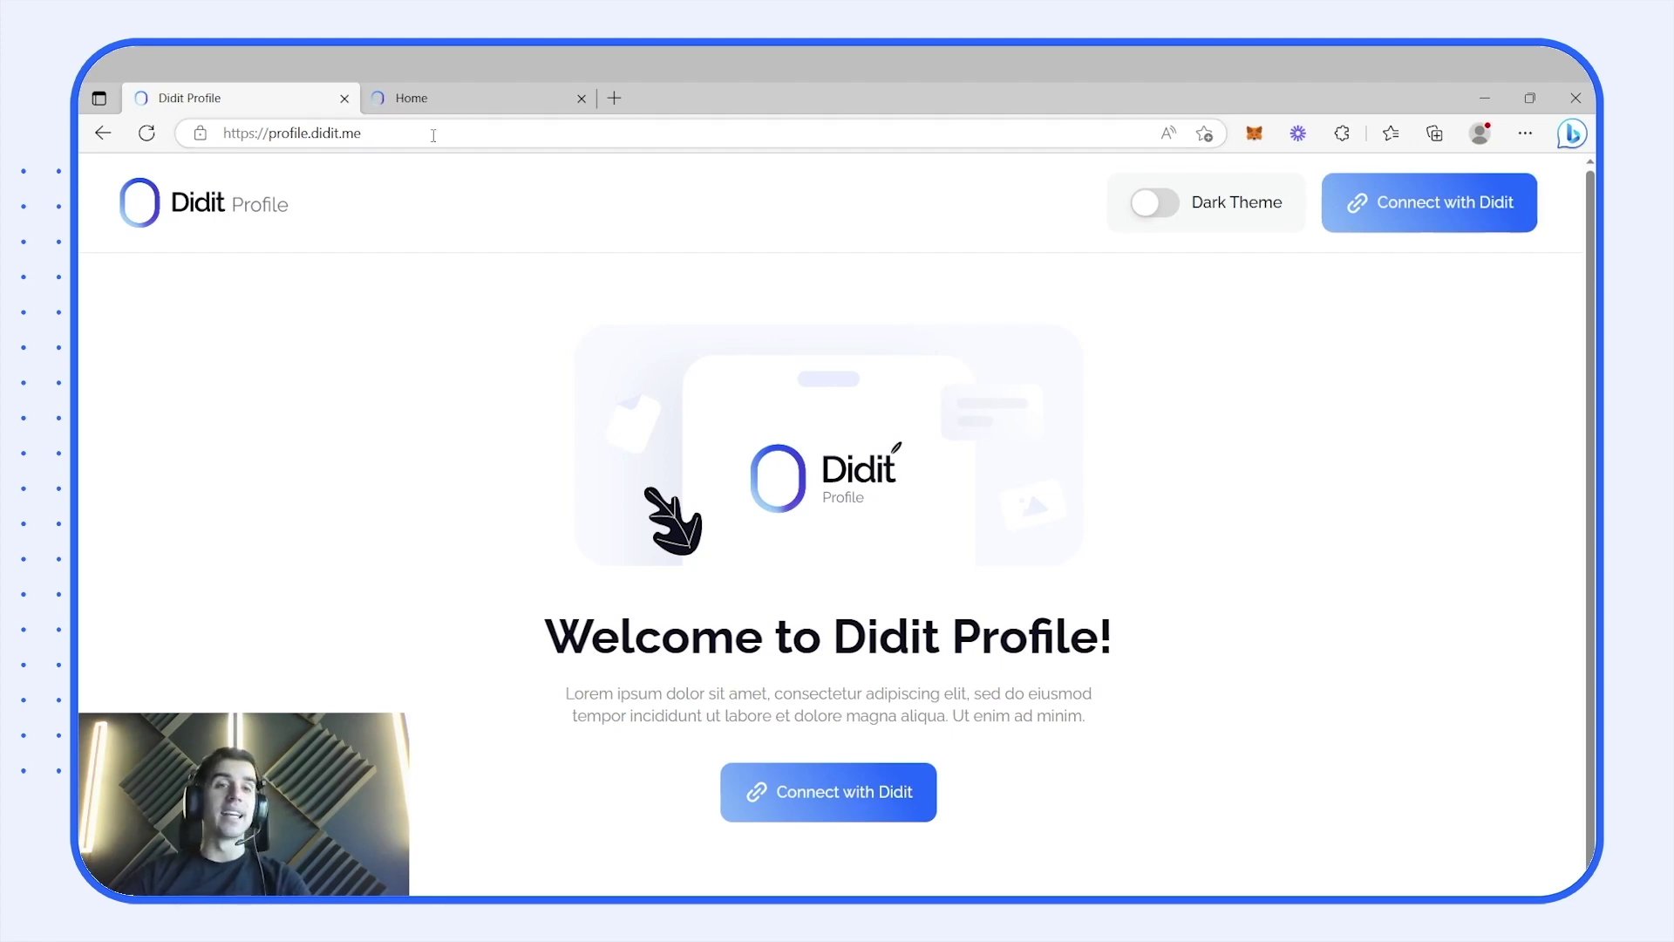
pyautogui.click(450, 110)
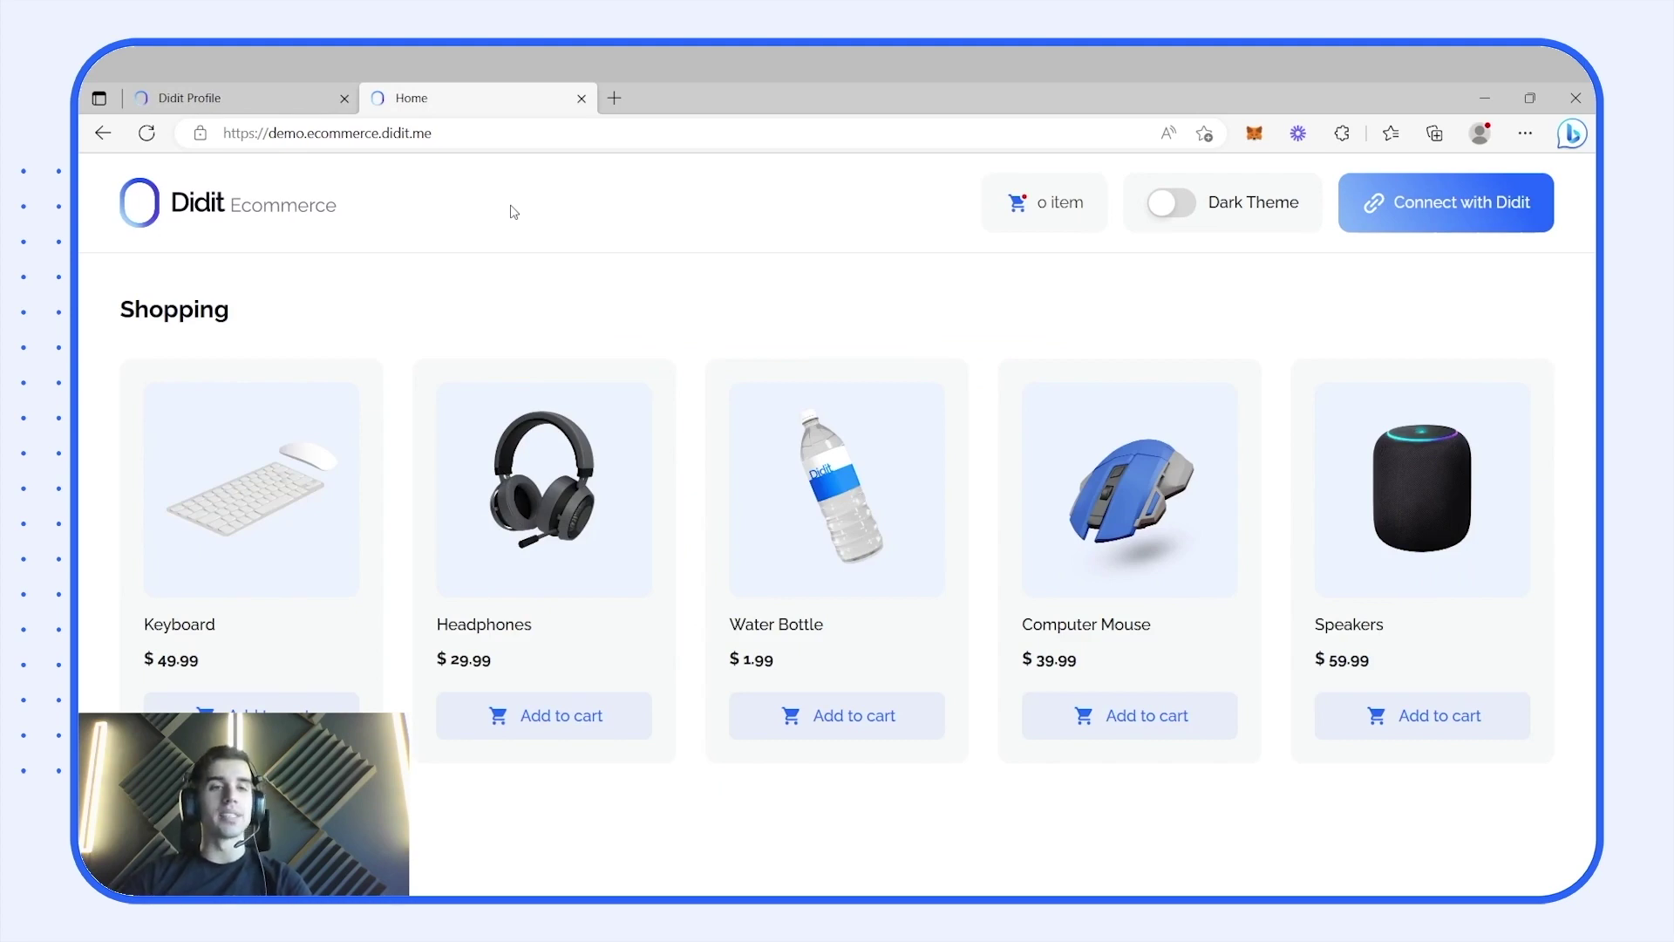
pyautogui.click(202, 102)
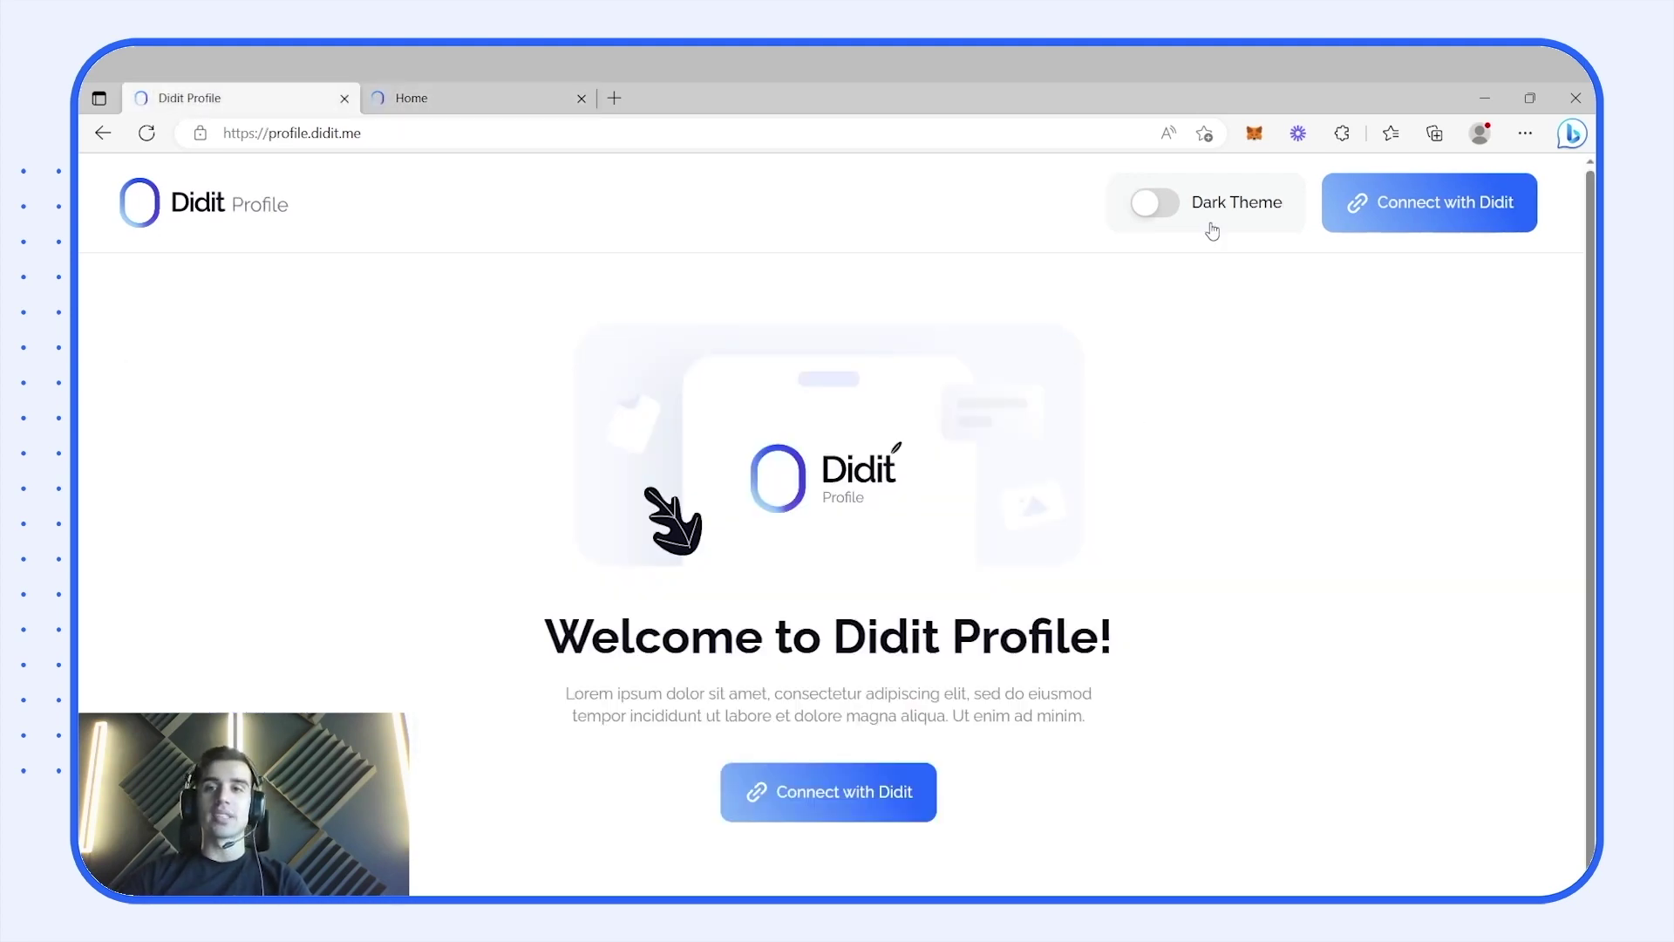
pyautogui.click(1255, 137)
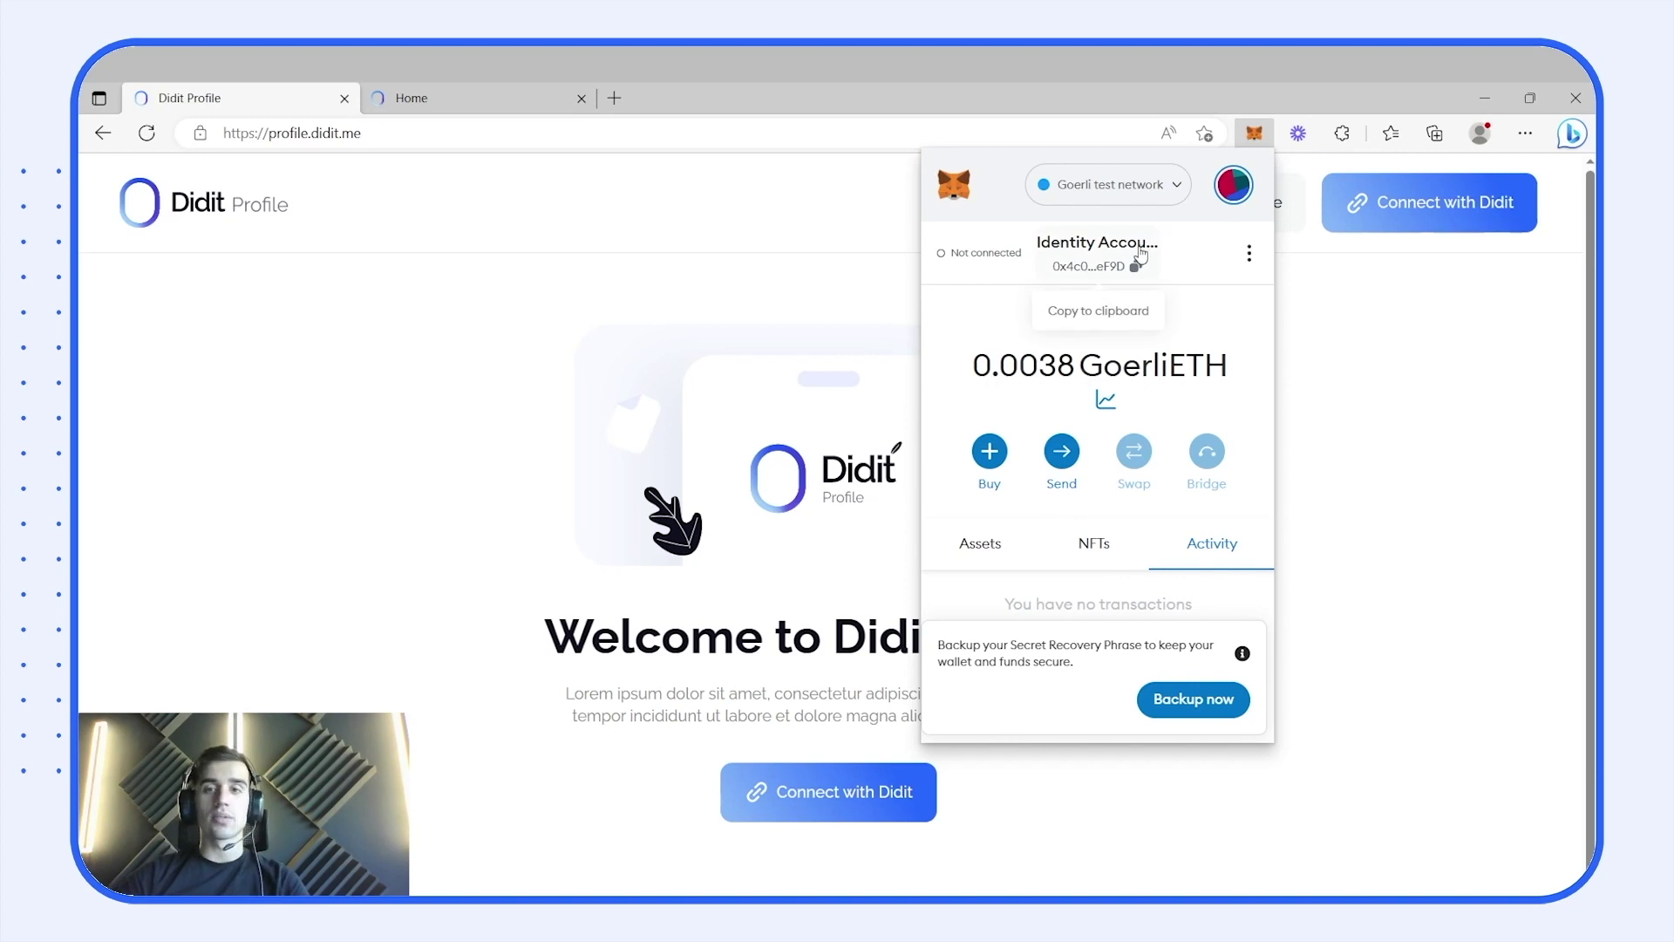
pyautogui.click(1308, 288)
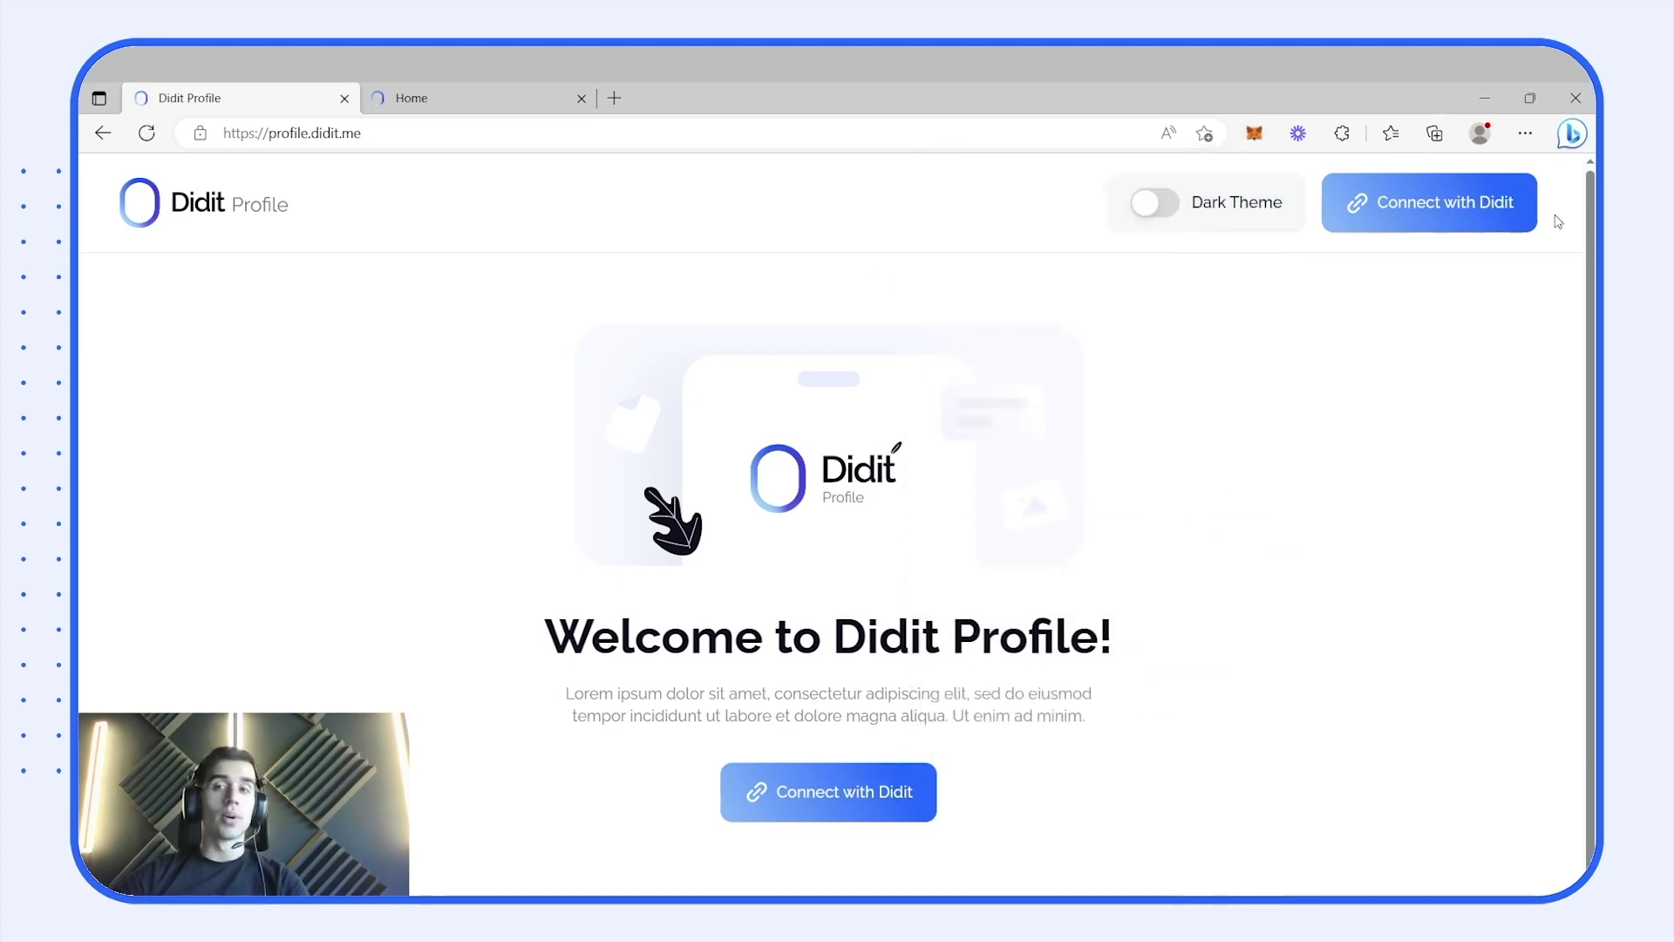
# - Connect a wallet with Didit, backing out of Rainbow, and approve the MetaMask Goerli account for profile.didit.me
pyautogui.click(1470, 211)
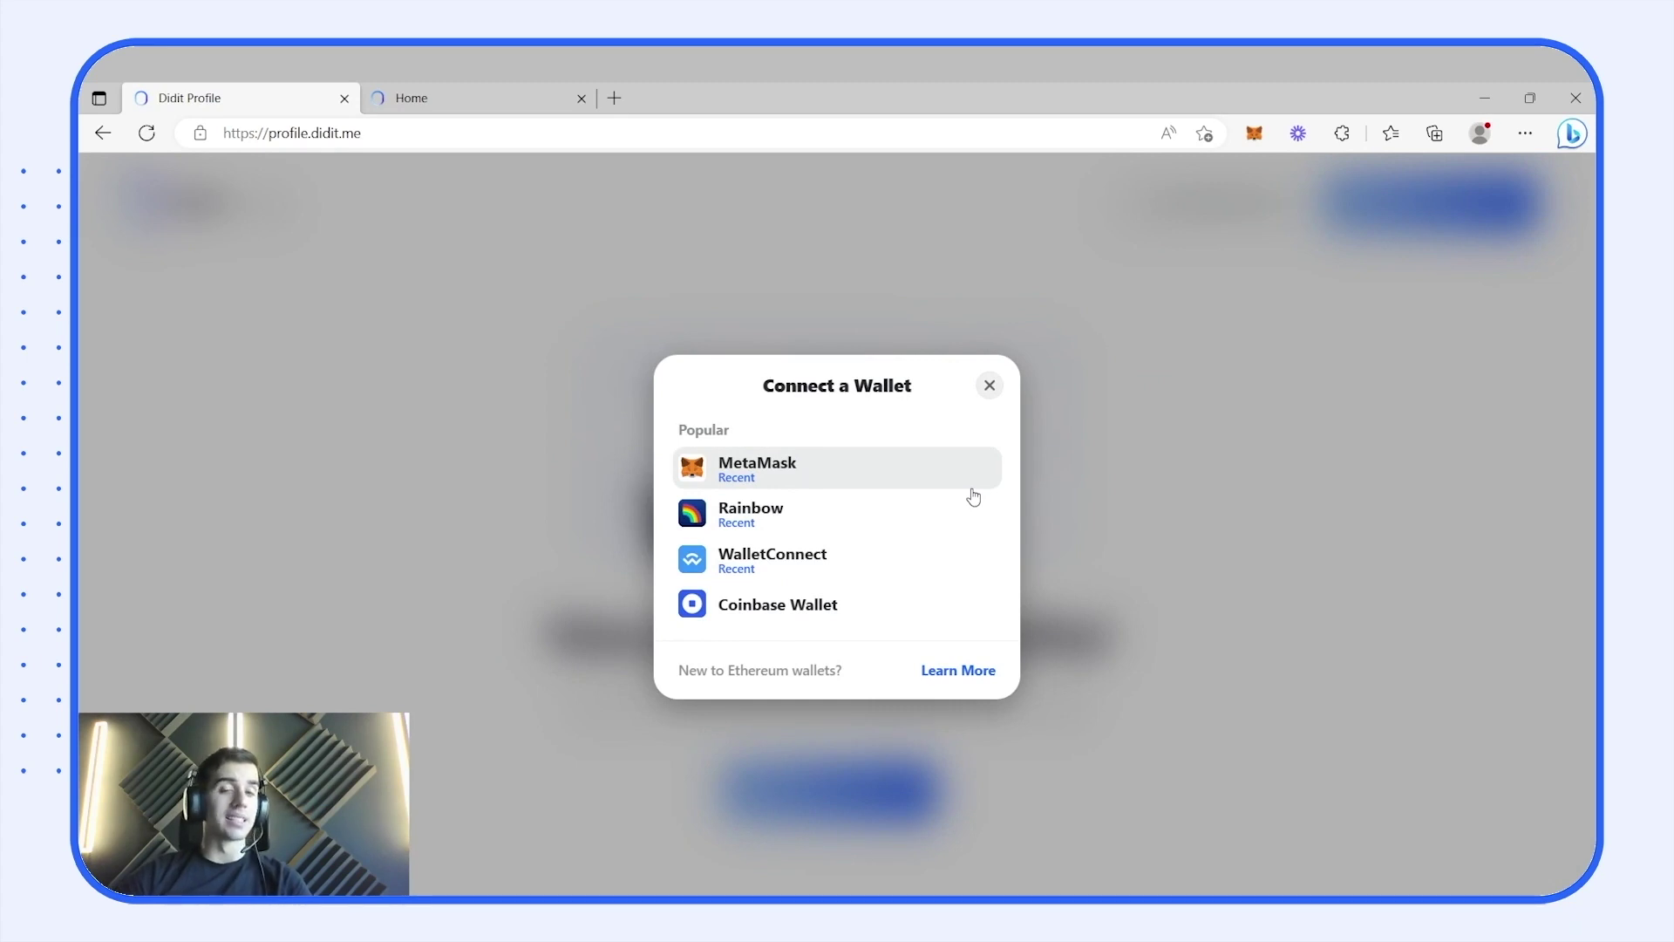
pyautogui.click(915, 522)
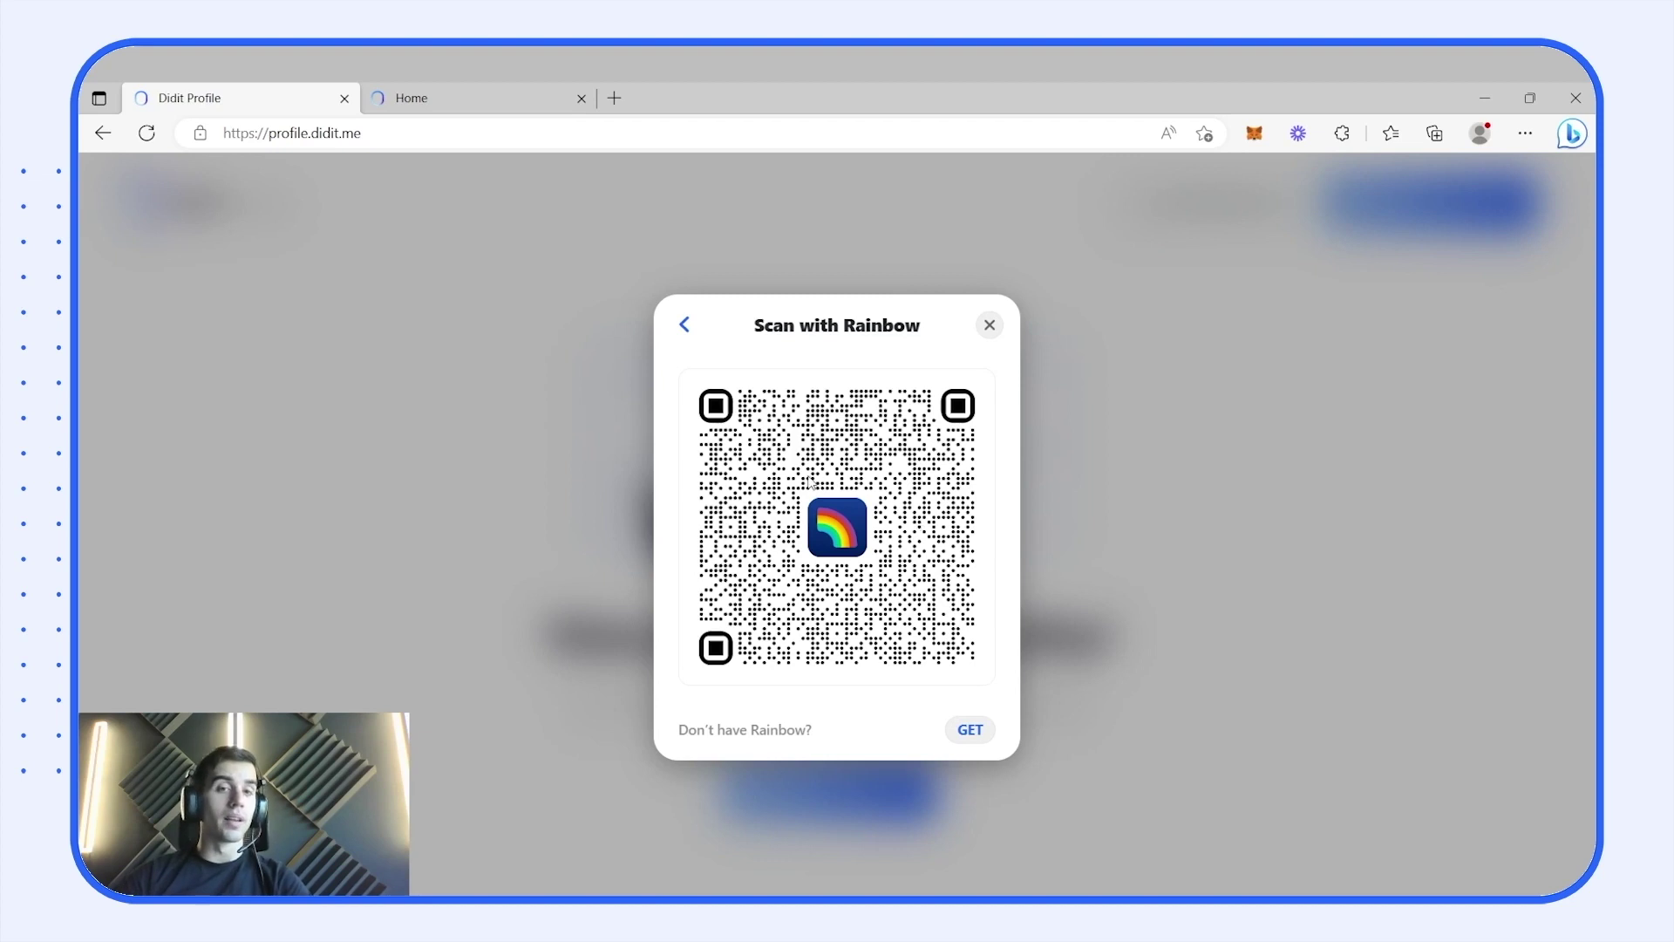
pyautogui.click(689, 329)
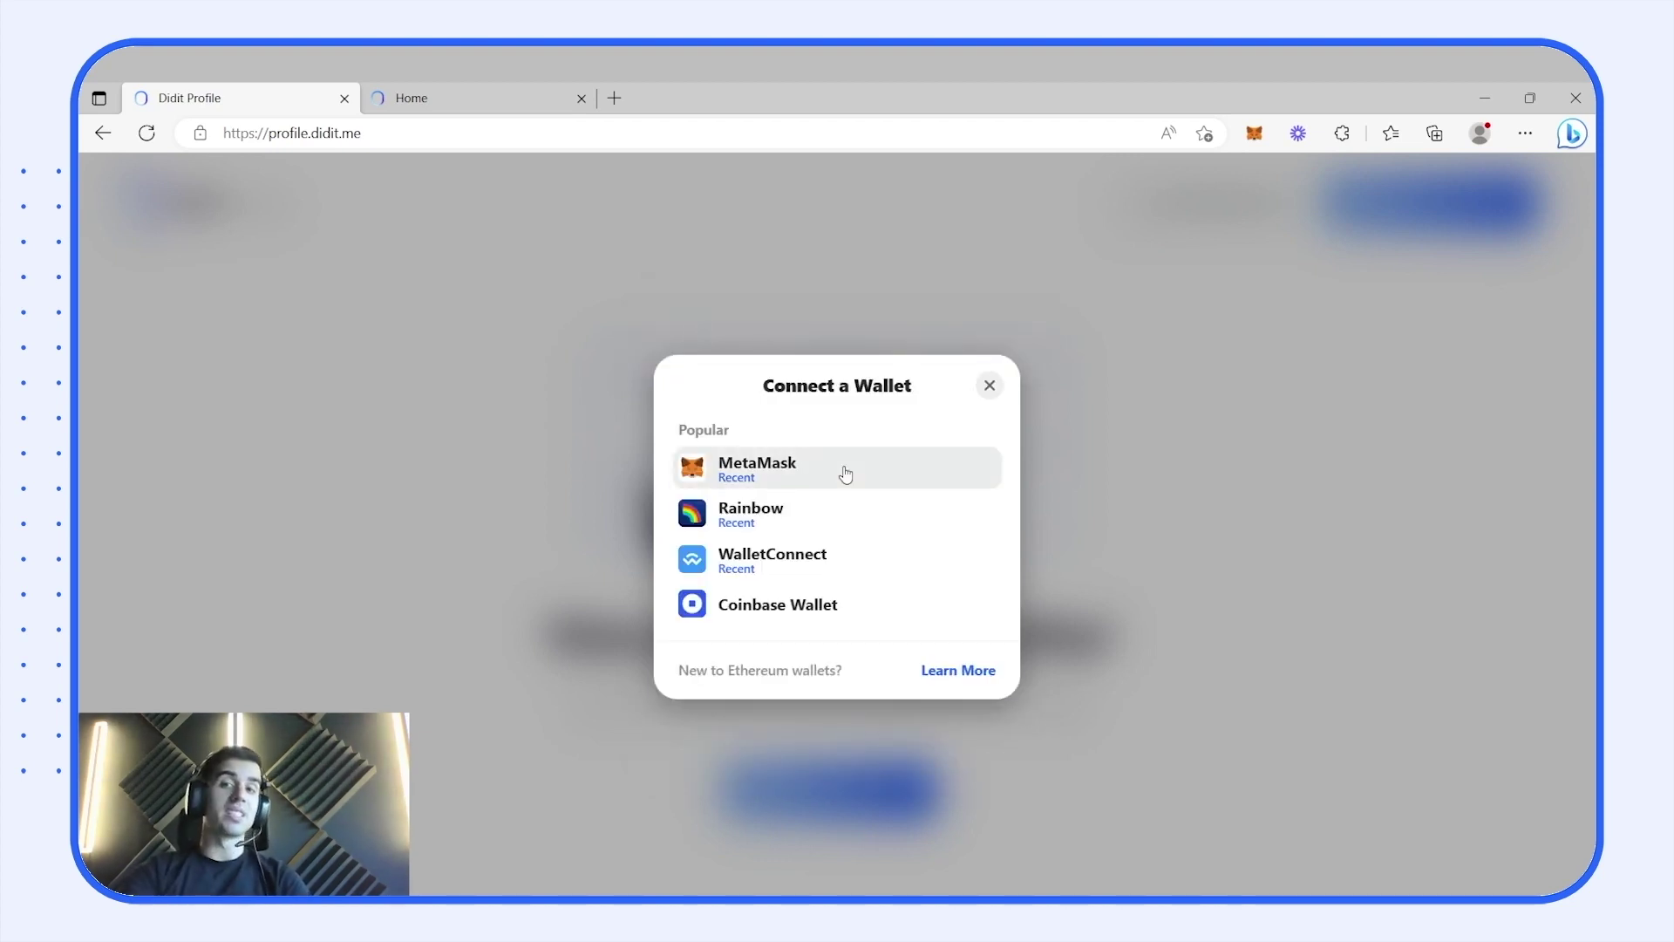
pyautogui.click(845, 474)
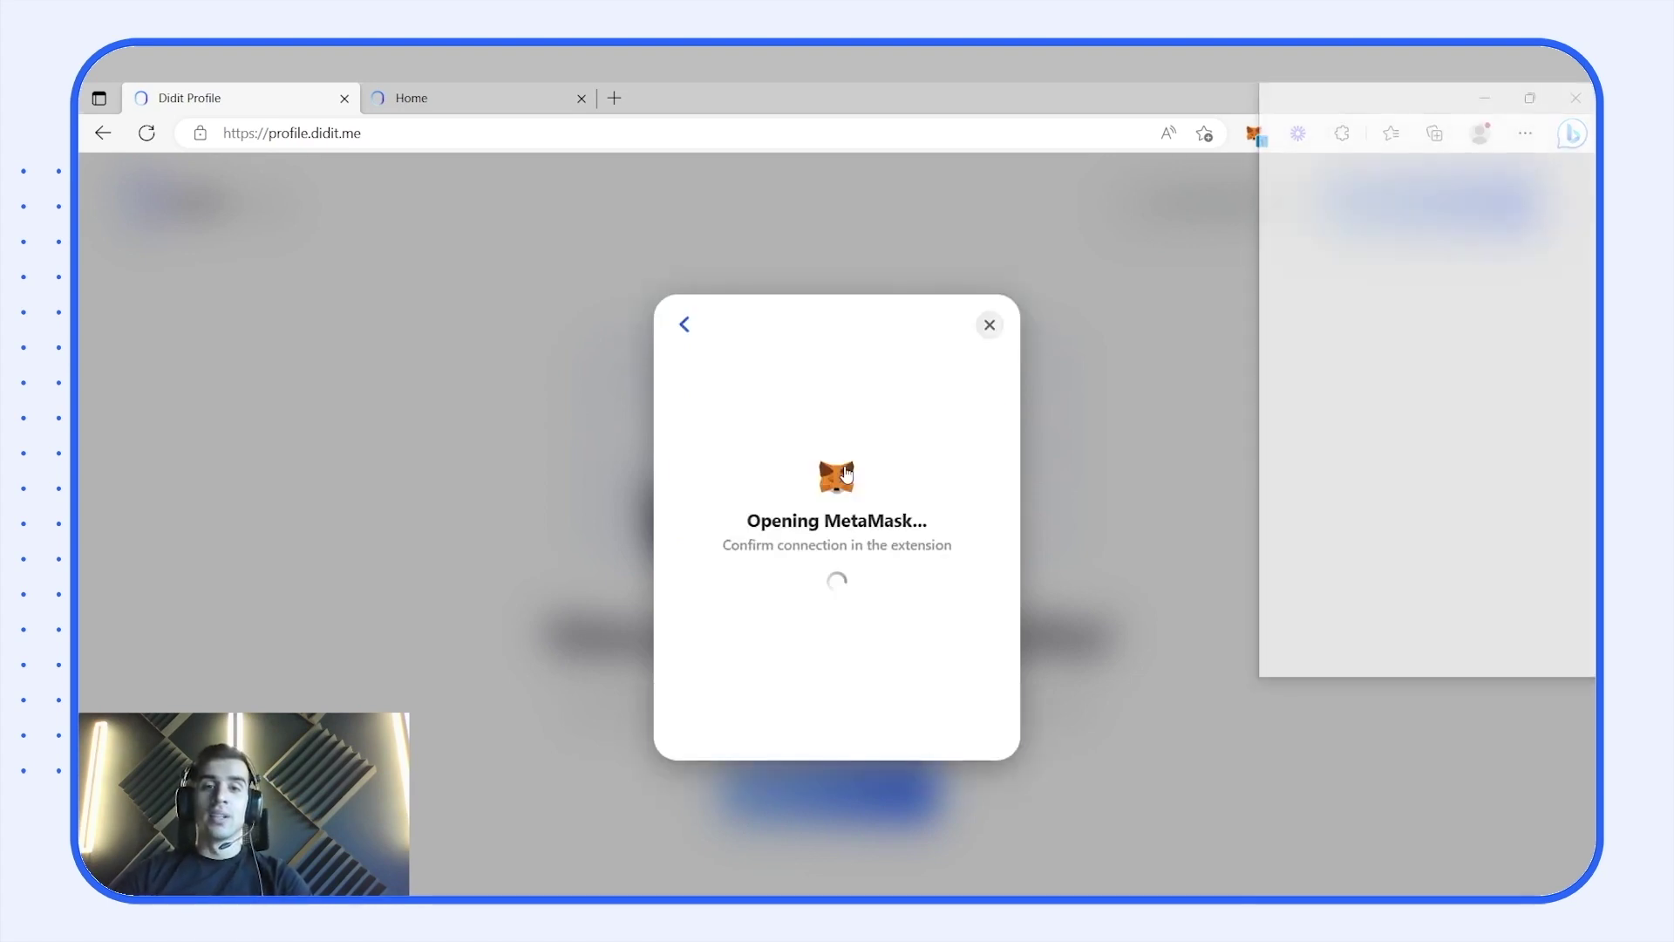
pyautogui.scroll(-1, 1298, 416)
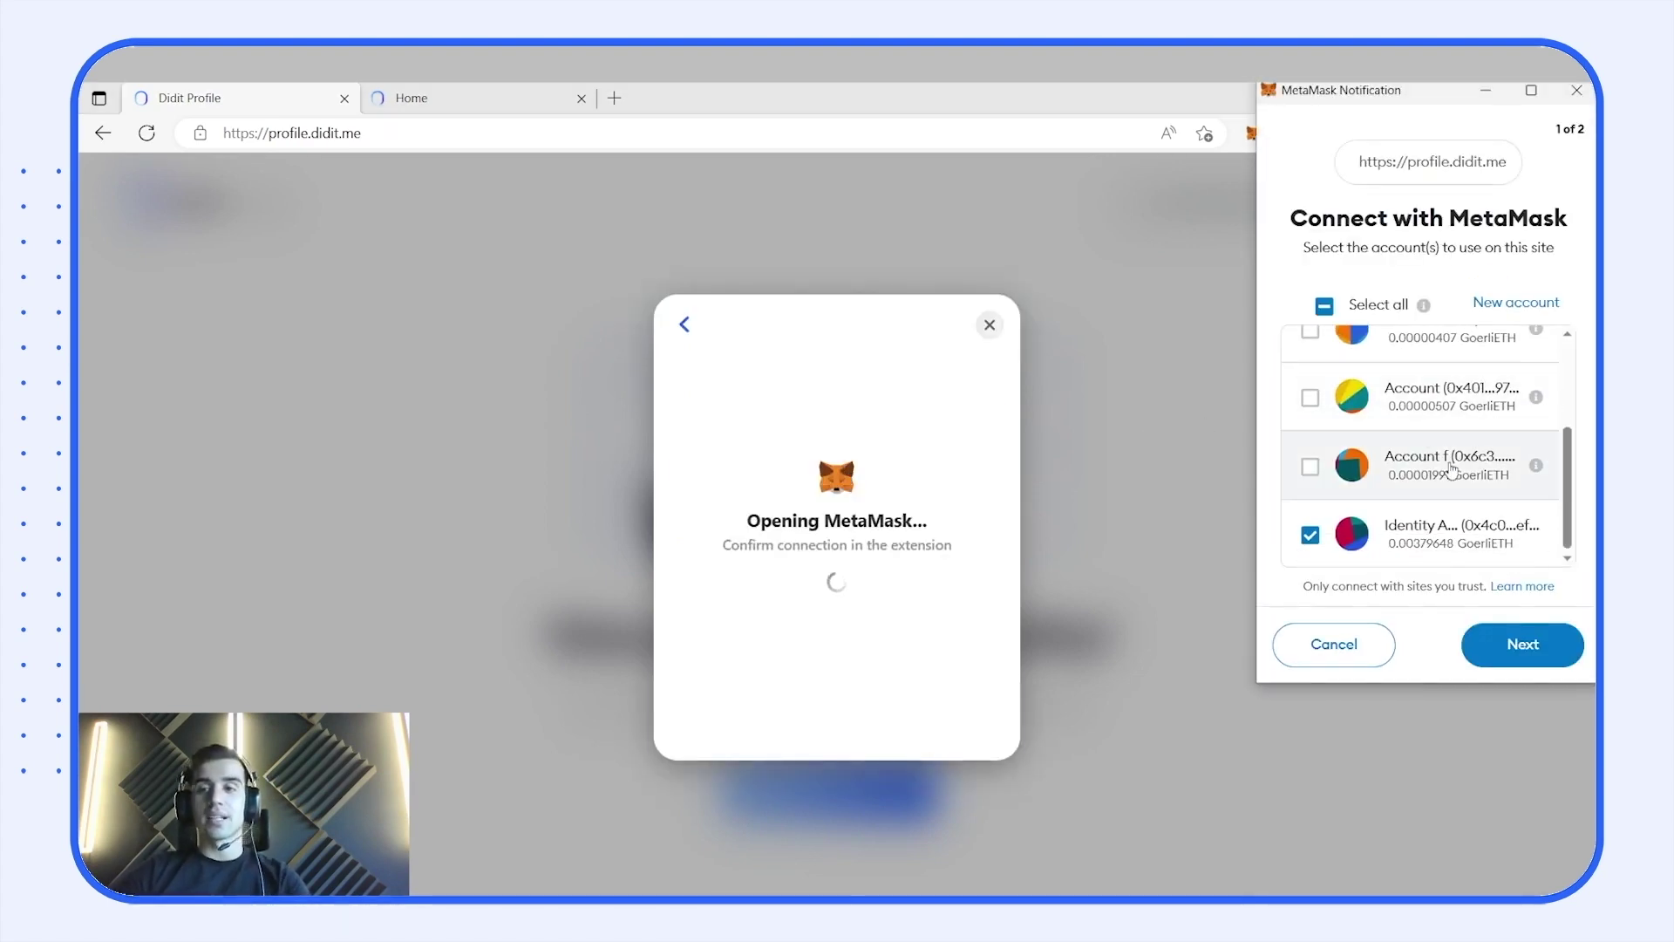
pyautogui.click(1532, 646)
pyautogui.click(1534, 650)
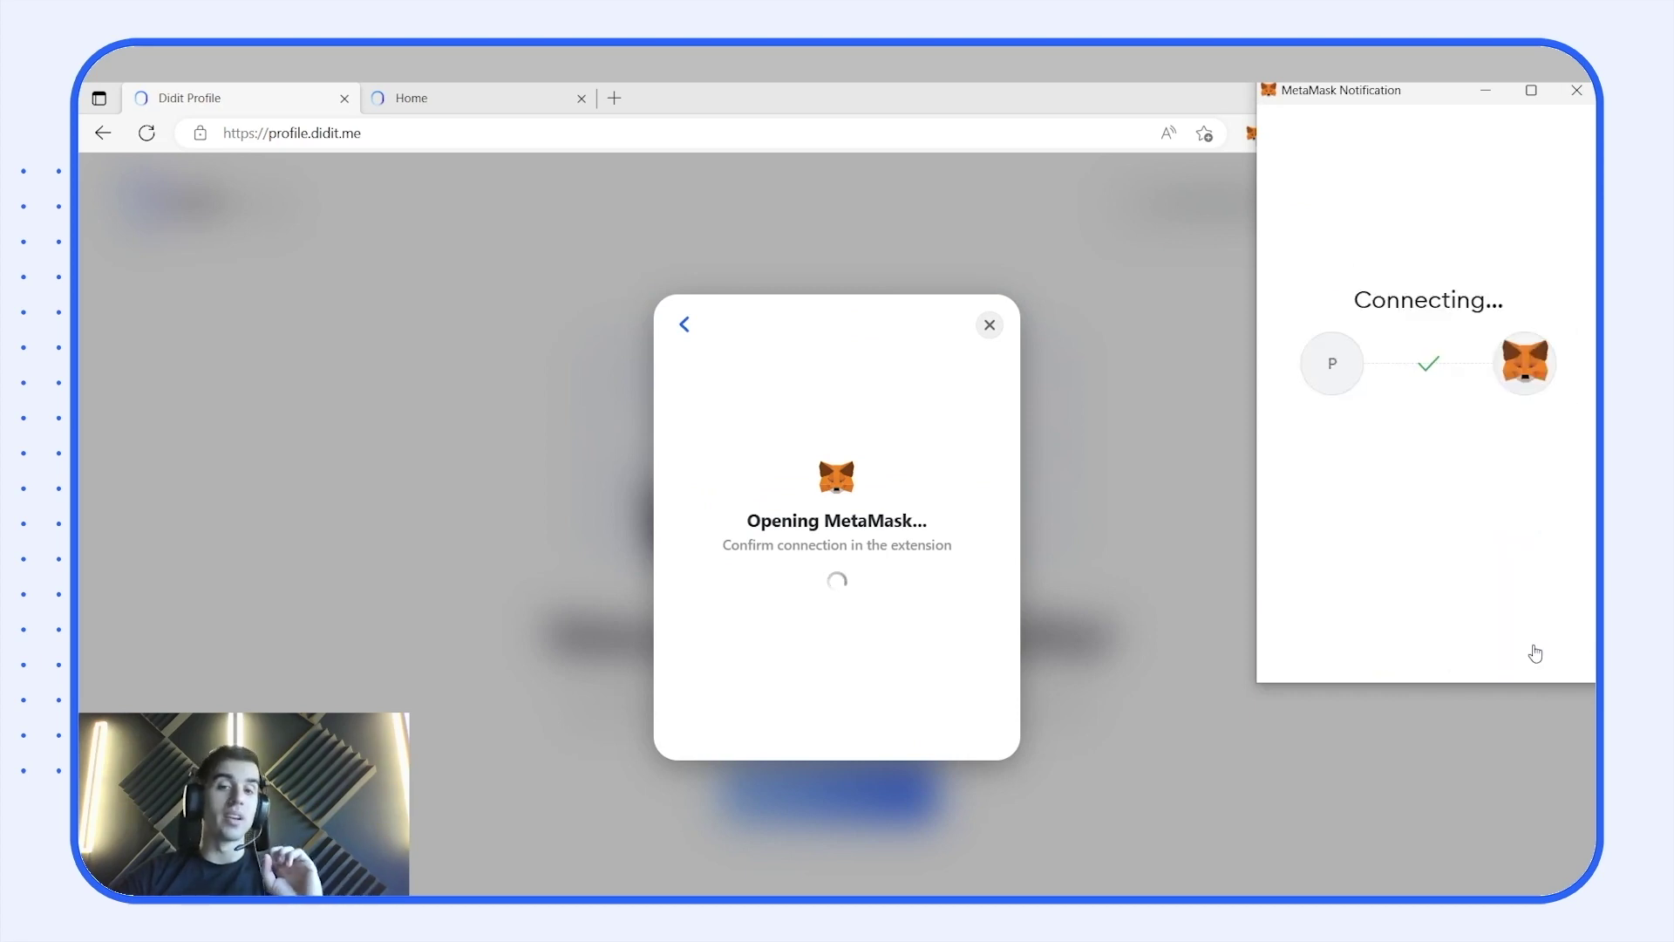
# - Allow the network switch and request the verification signature, reviewing the MetaMask message
pyautogui.click(1536, 652)
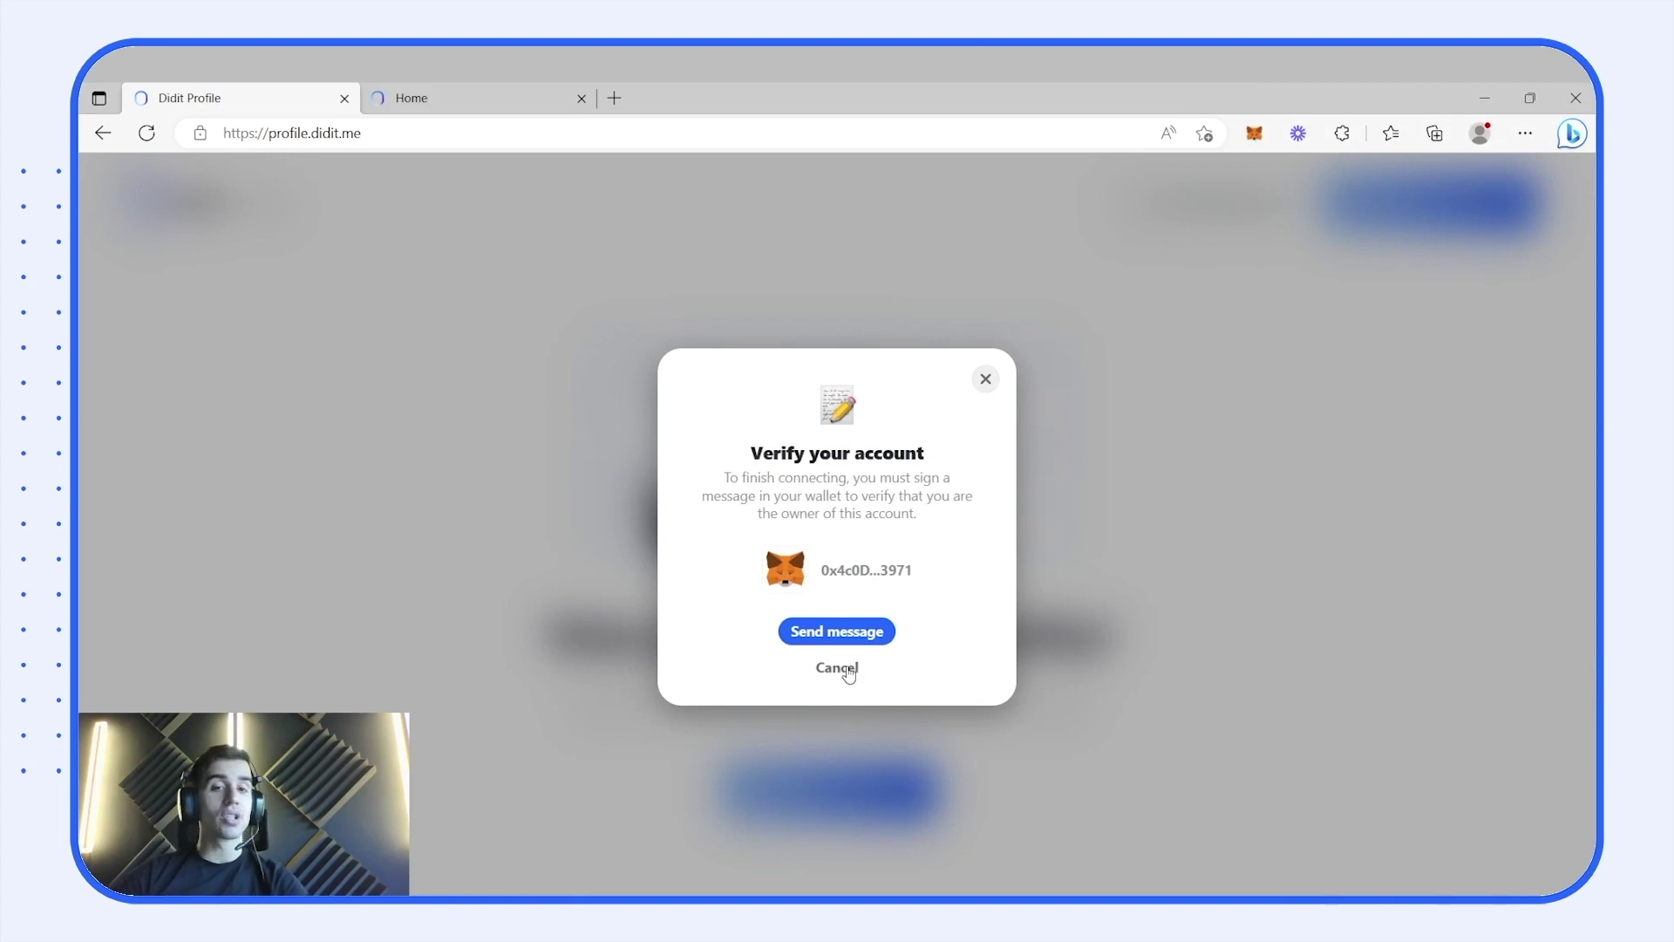
pyautogui.click(853, 634)
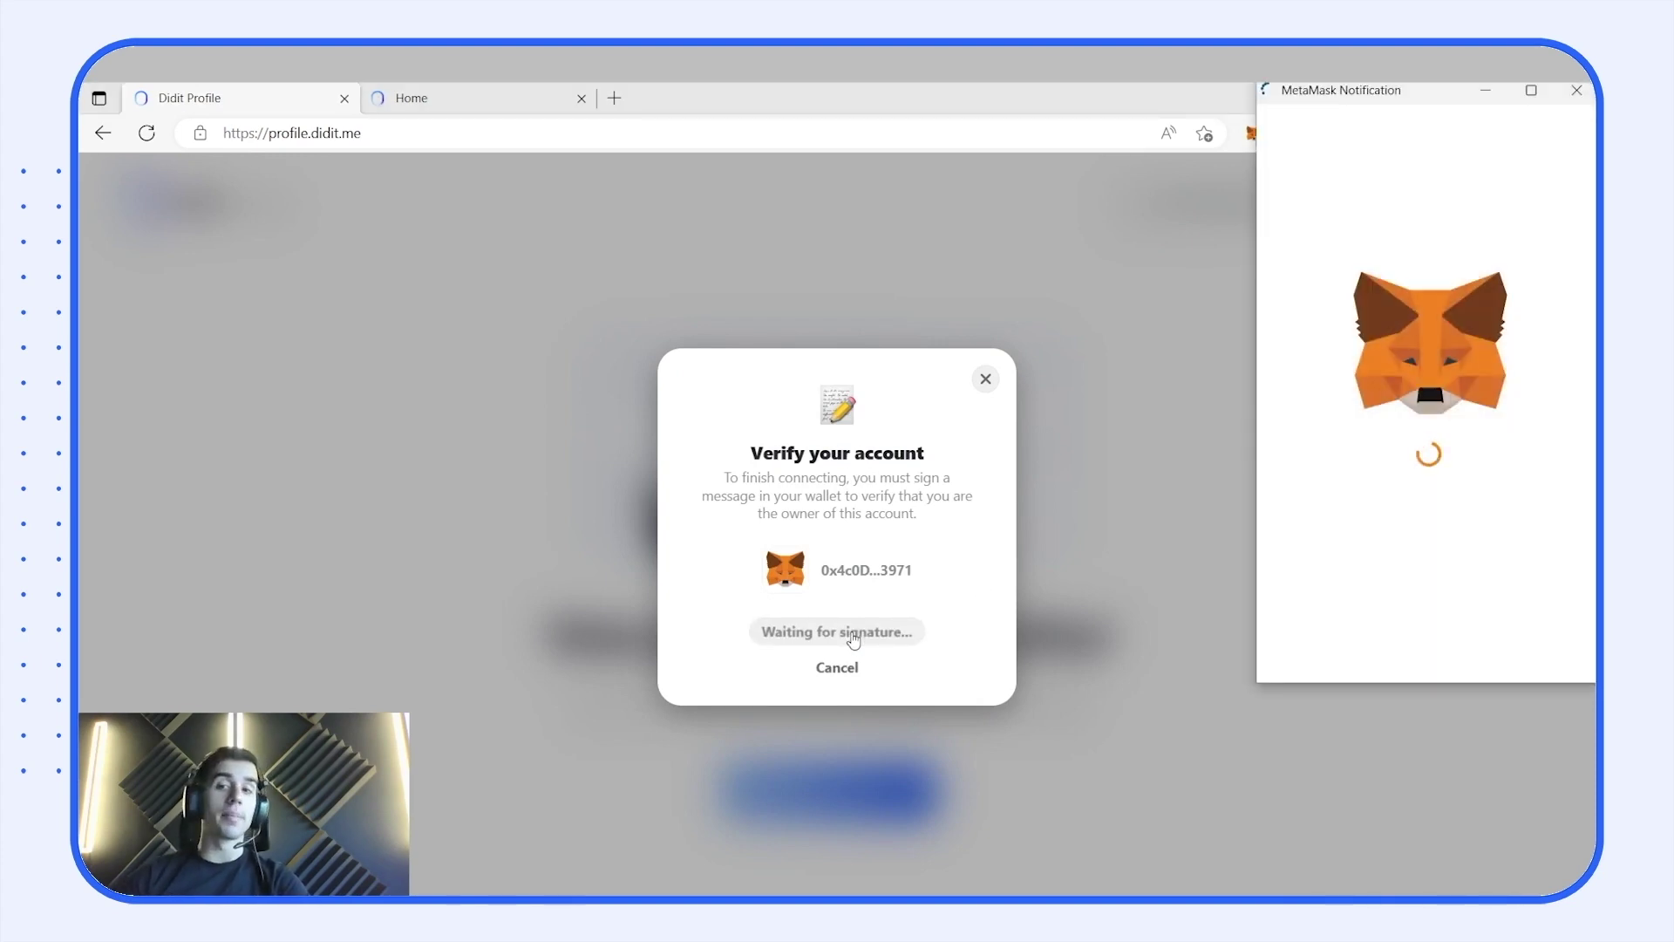
pyautogui.scroll(-3, 1455, 450)
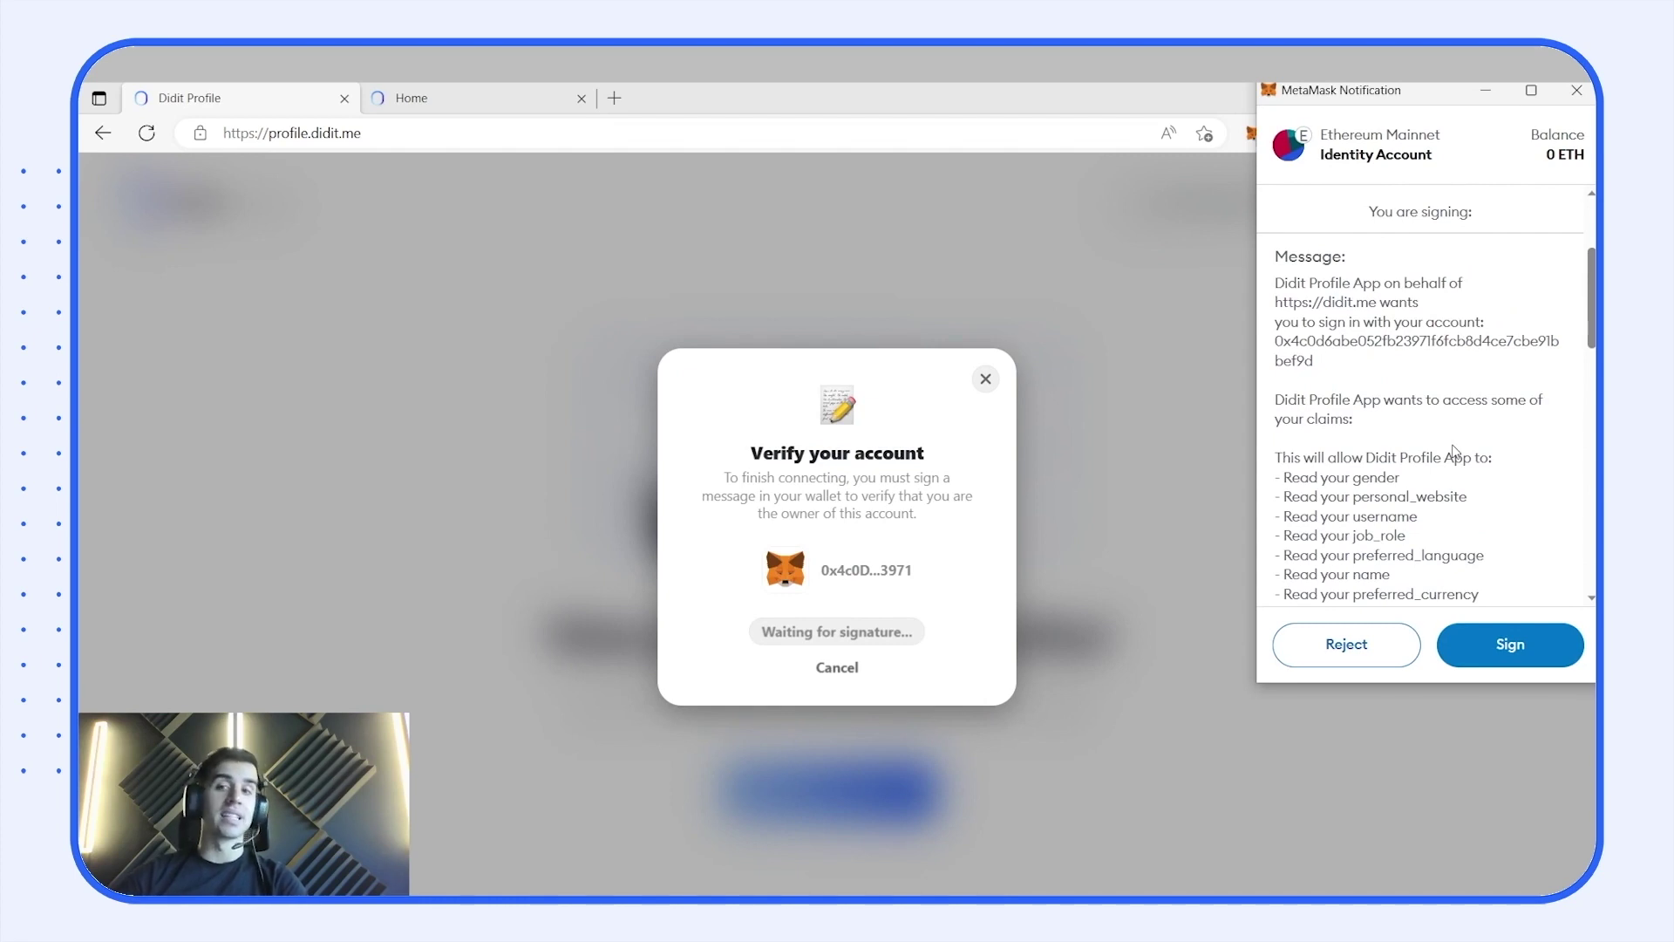
pyautogui.scroll(-3, 1456, 451)
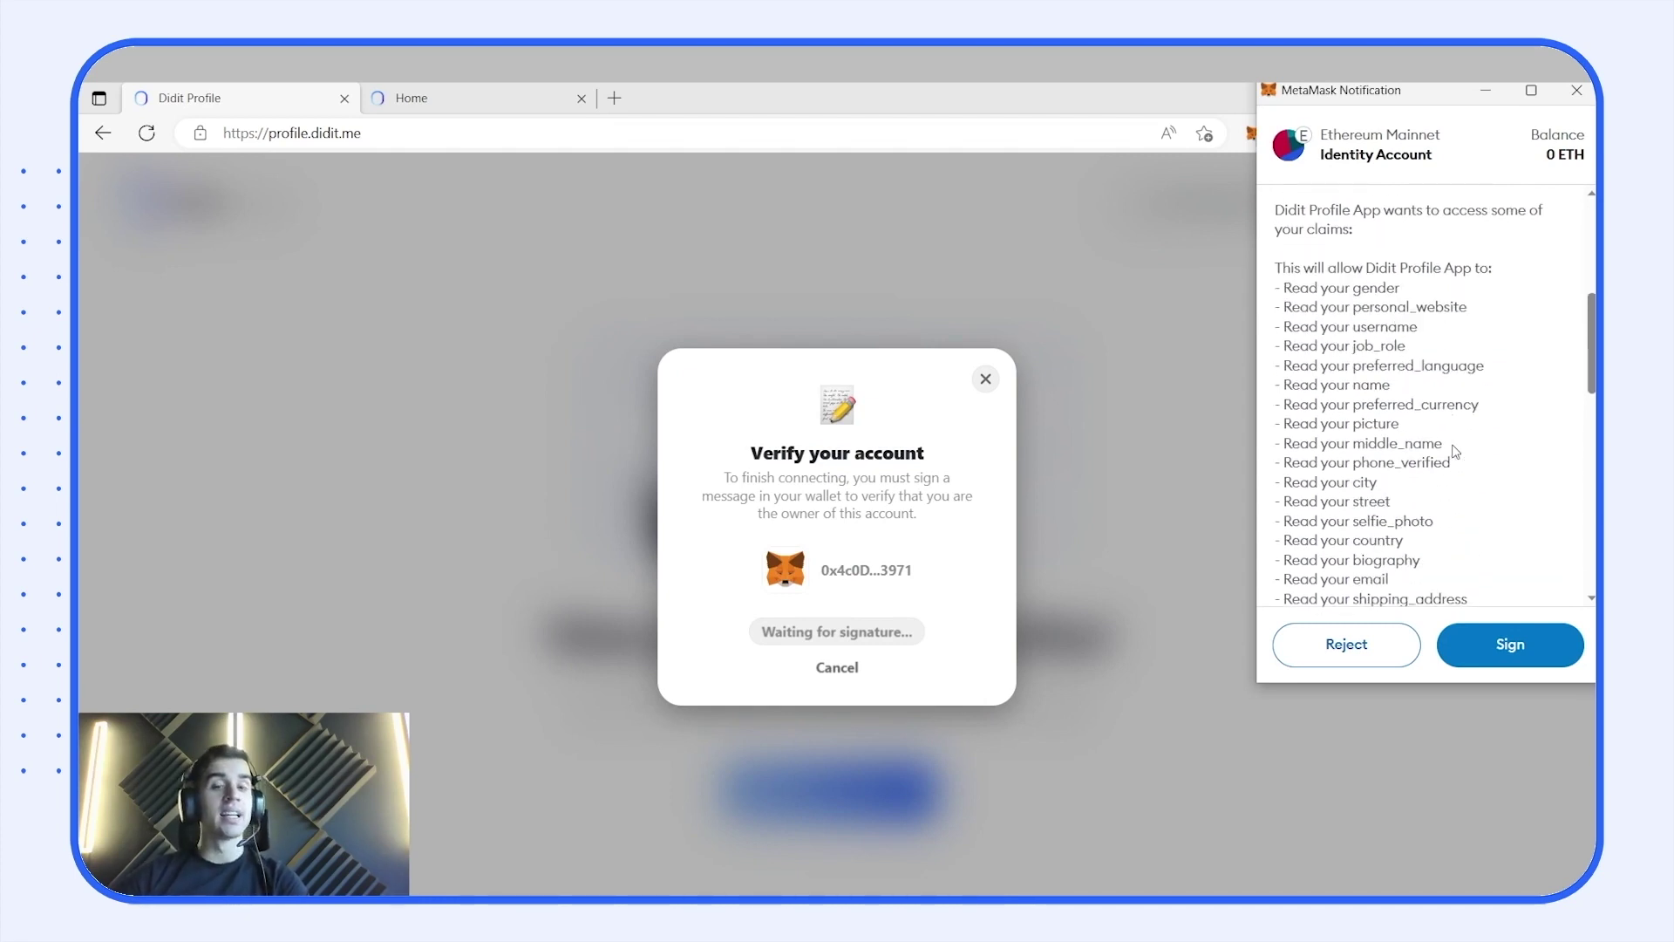
pyautogui.scroll(-8, 1455, 451)
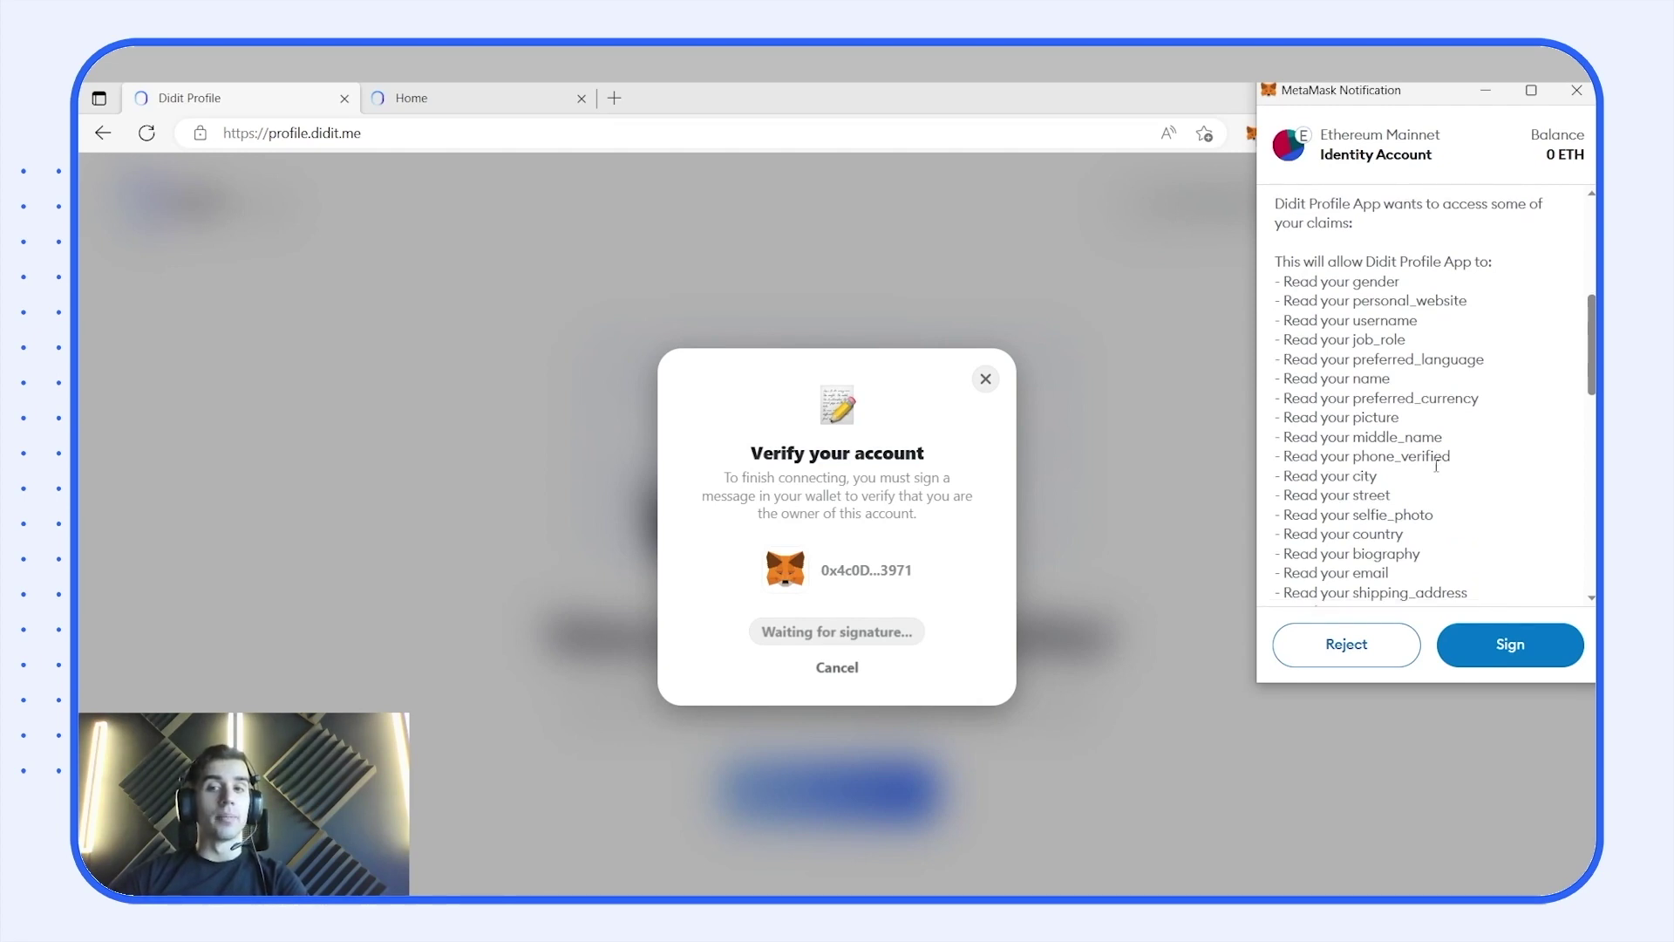
pyautogui.scroll(-3, 1432, 479)
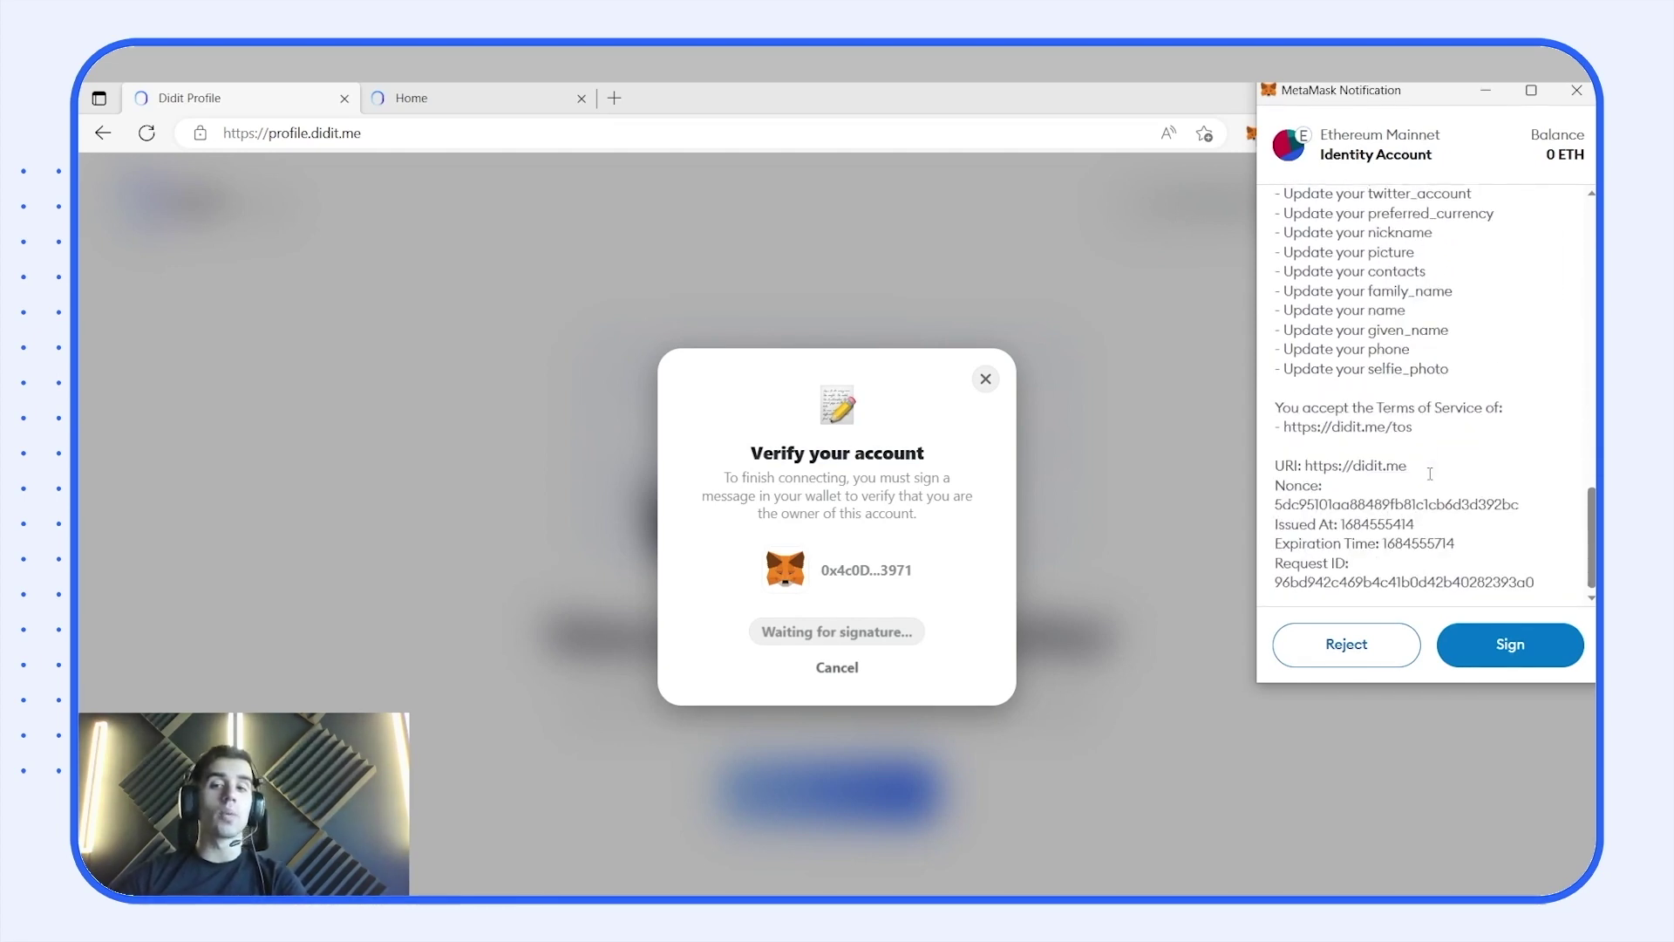
pyautogui.scroll(3, 1375, 443)
pyautogui.scroll(10, 1375, 443)
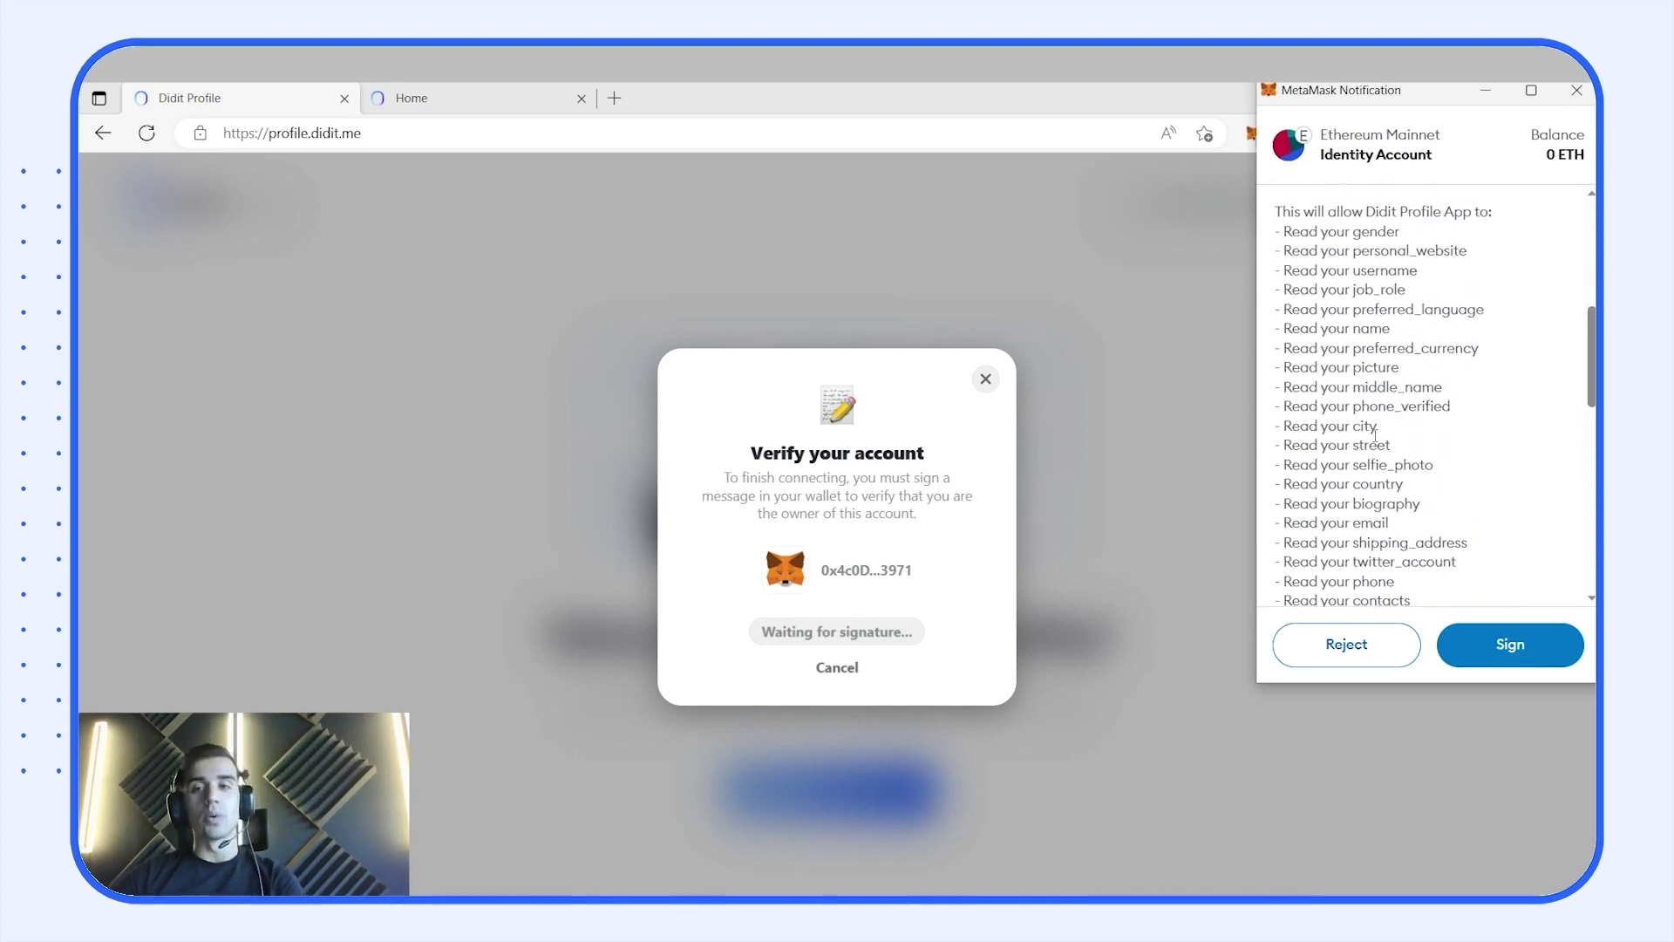
# - Check the claims in the signature request and sign it to log in with the wallet
pyautogui.moveTo(1288, 233); pyautogui.dragTo(1392, 233)
pyautogui.moveTo(1386, 329); pyautogui.dragTo(1310, 349)
pyautogui.scroll(-5, 1383, 363)
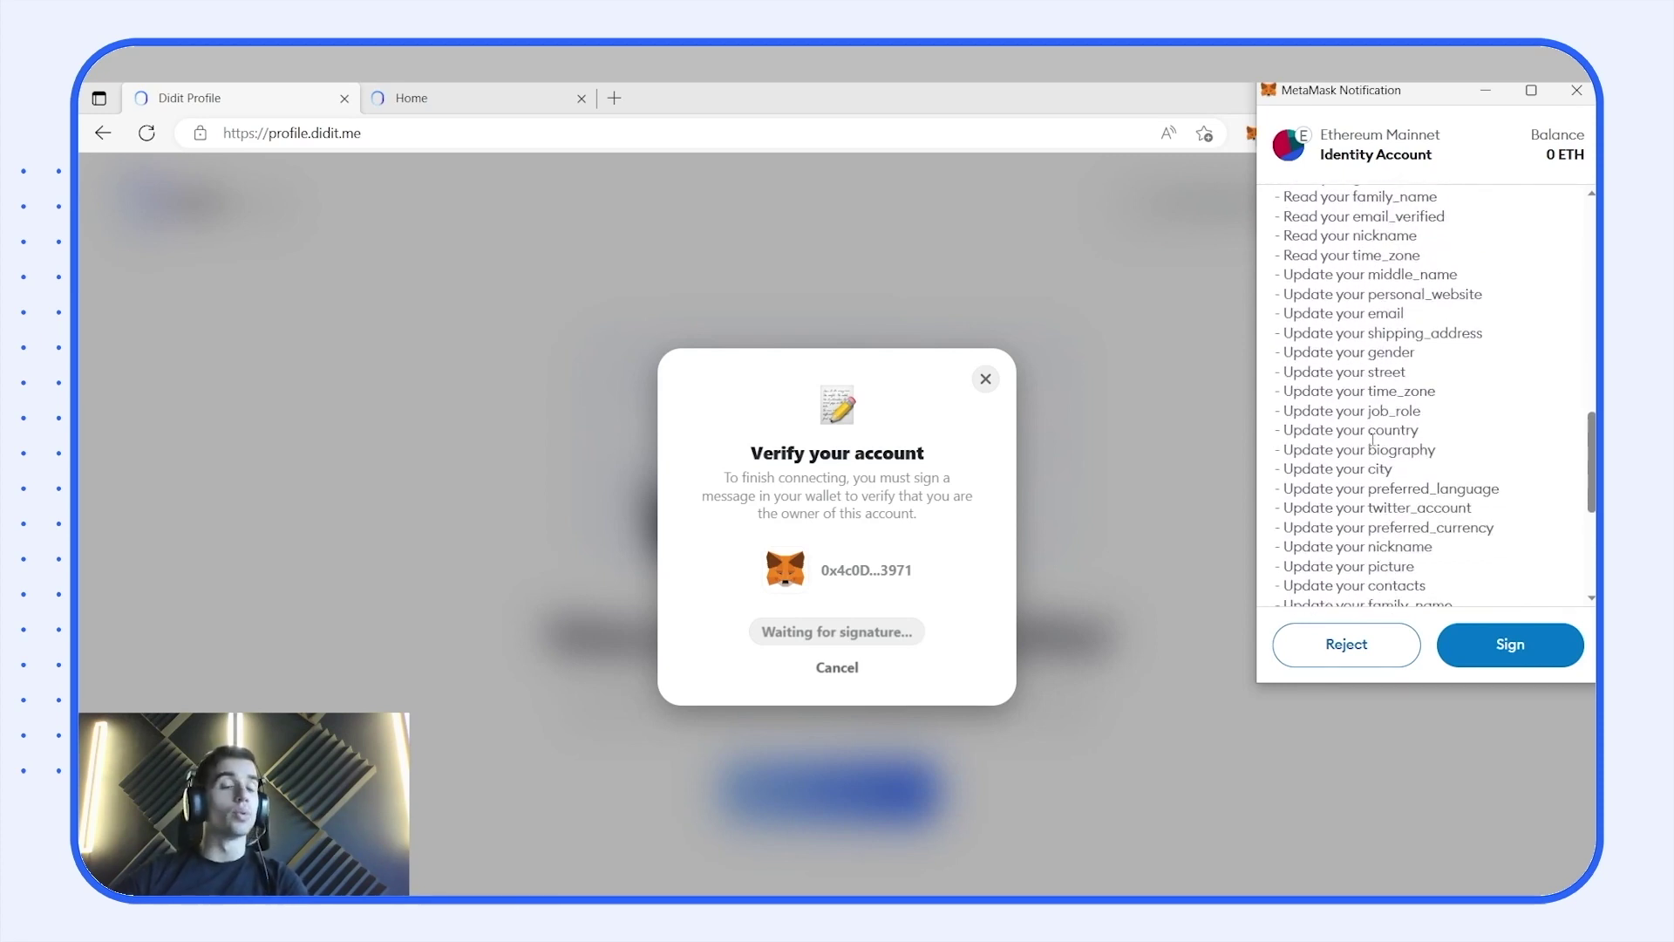
pyautogui.scroll(-4, 1373, 438)
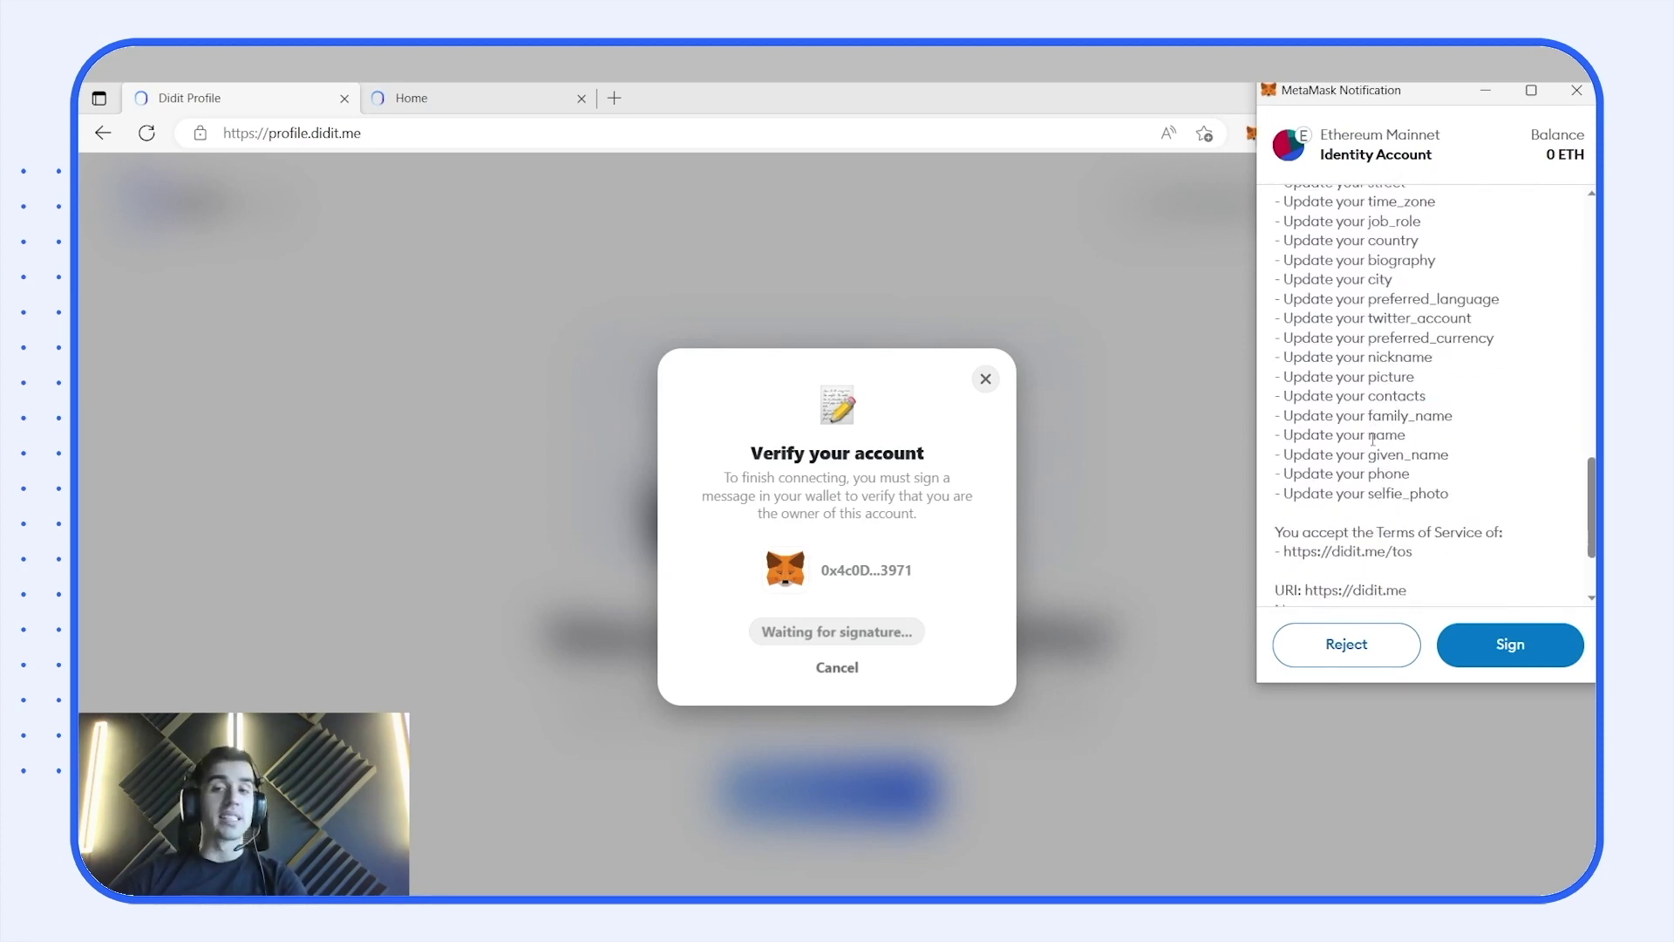
pyautogui.click(1490, 643)
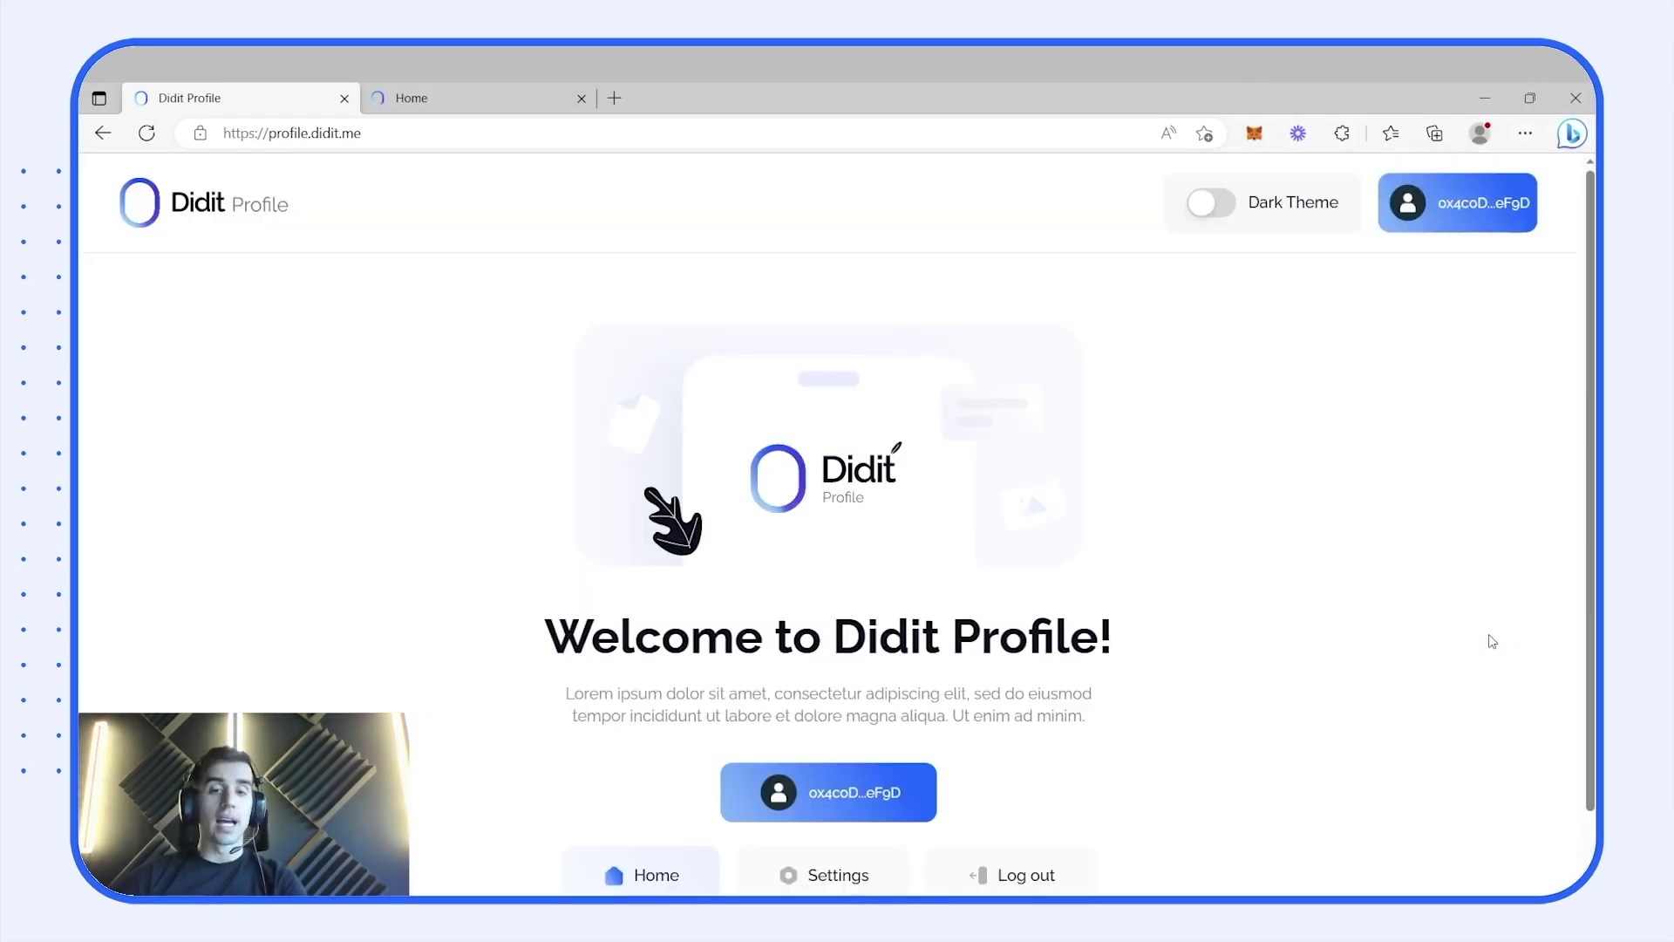
# - On the Settings page, enter the user's first and last name in the Personal card
pyautogui.click(810, 872)
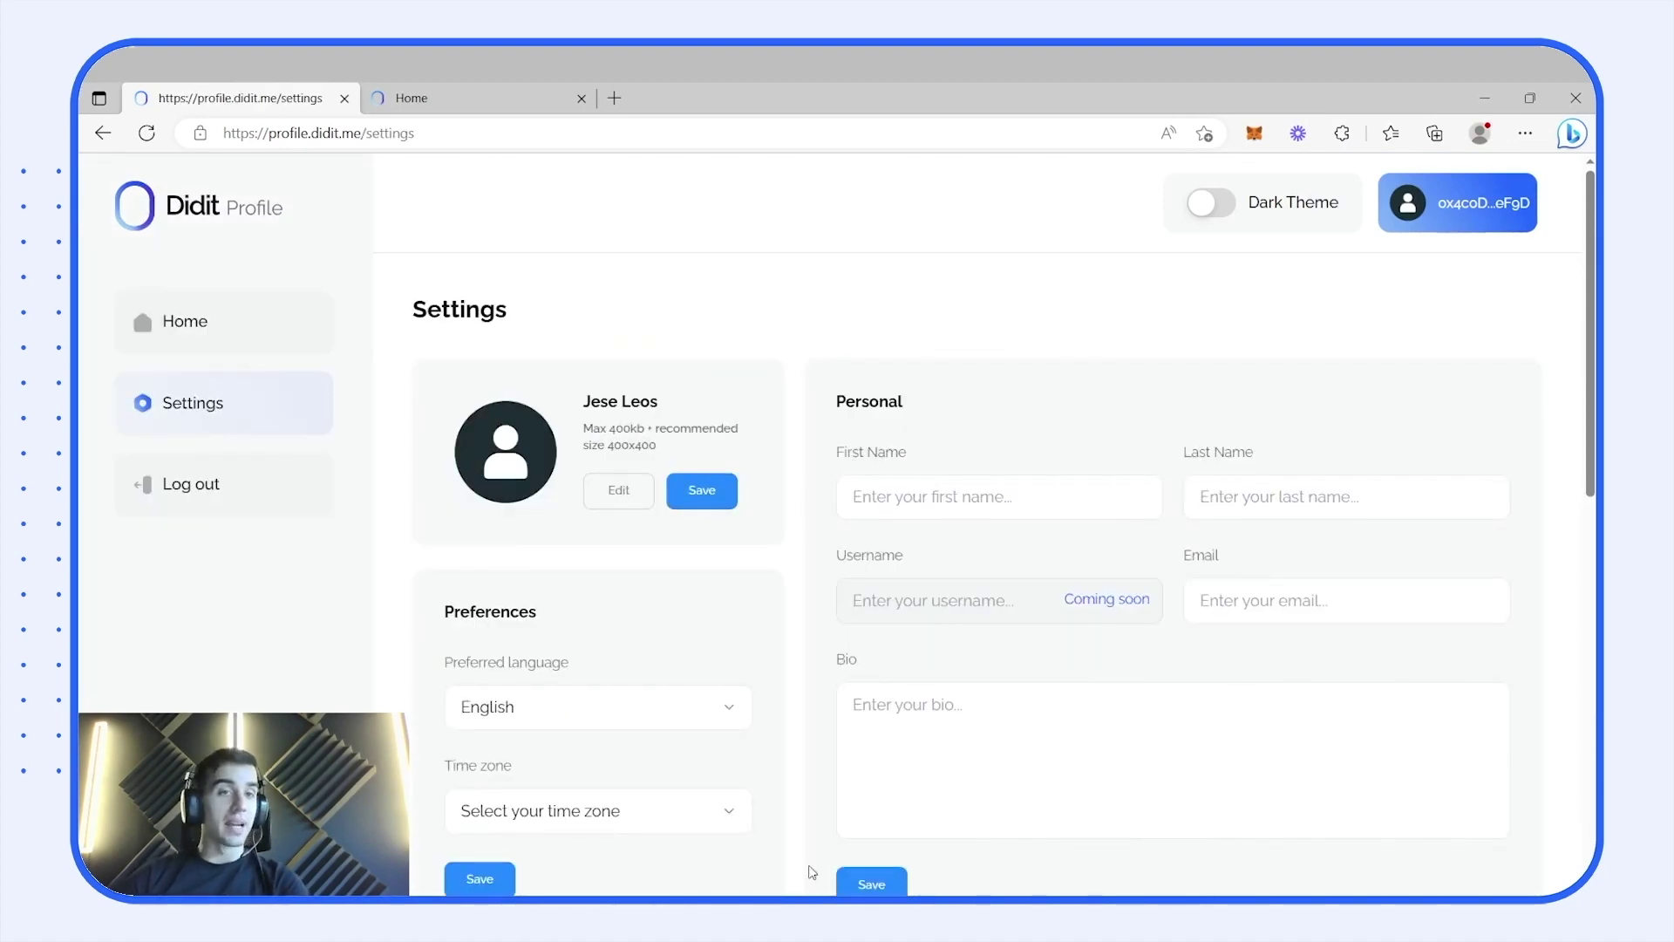
pyautogui.scroll(-3, 1012, 571)
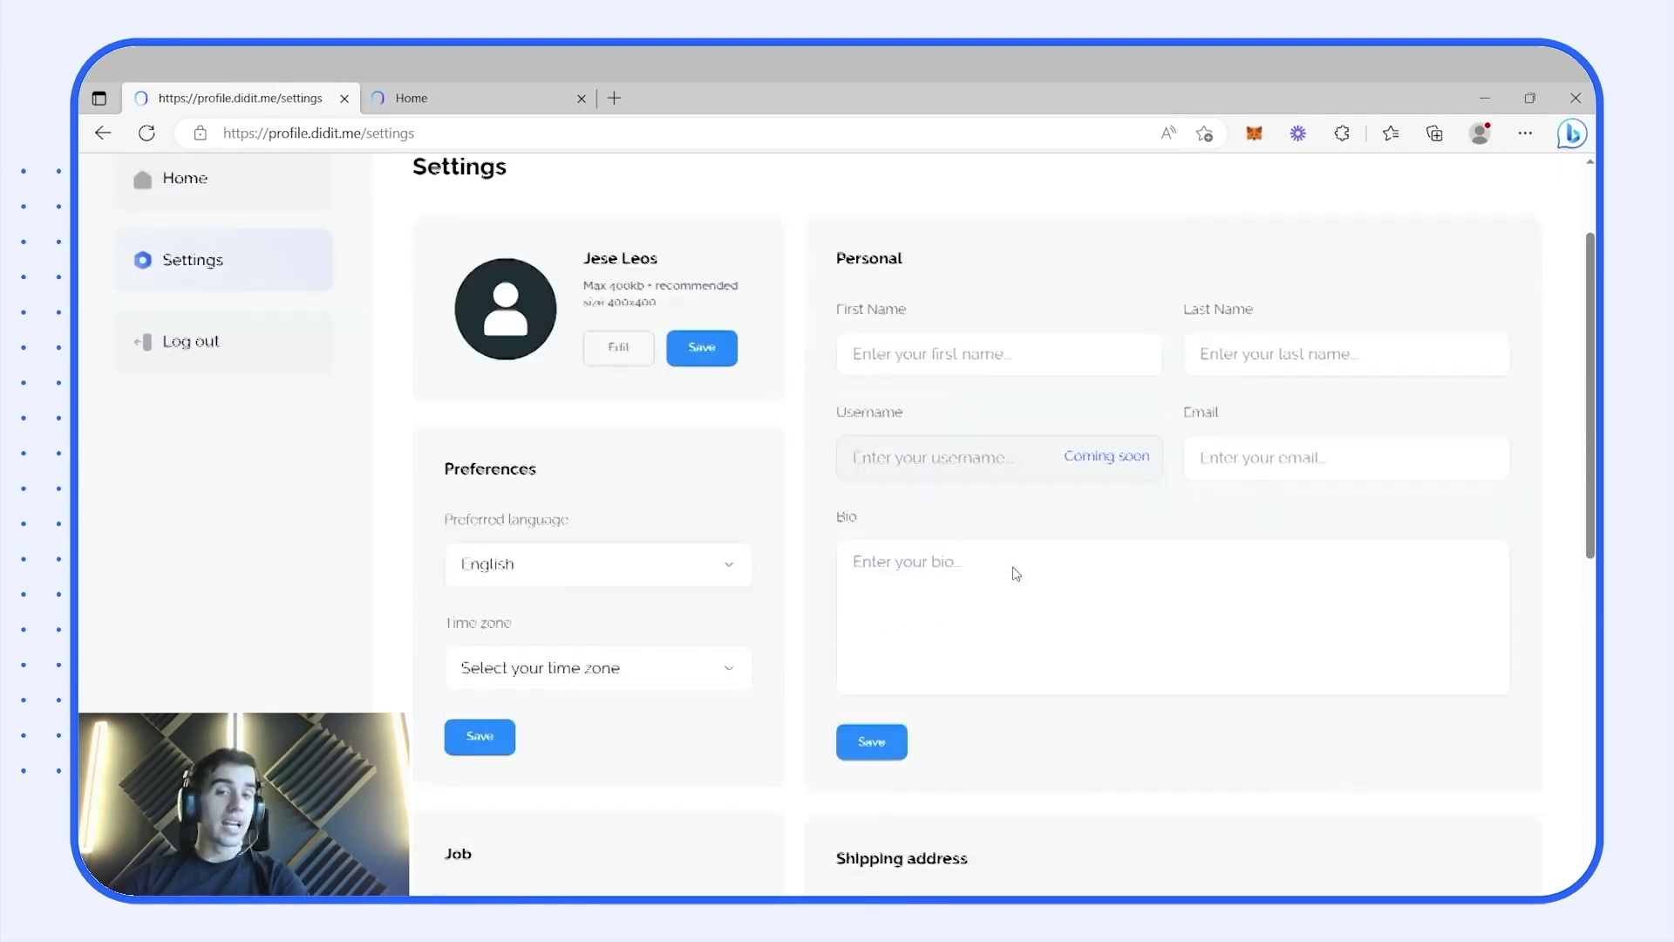
pyautogui.scroll(1, 1038, 349)
pyautogui.click(1107, 392)
pyautogui.press('Tab')
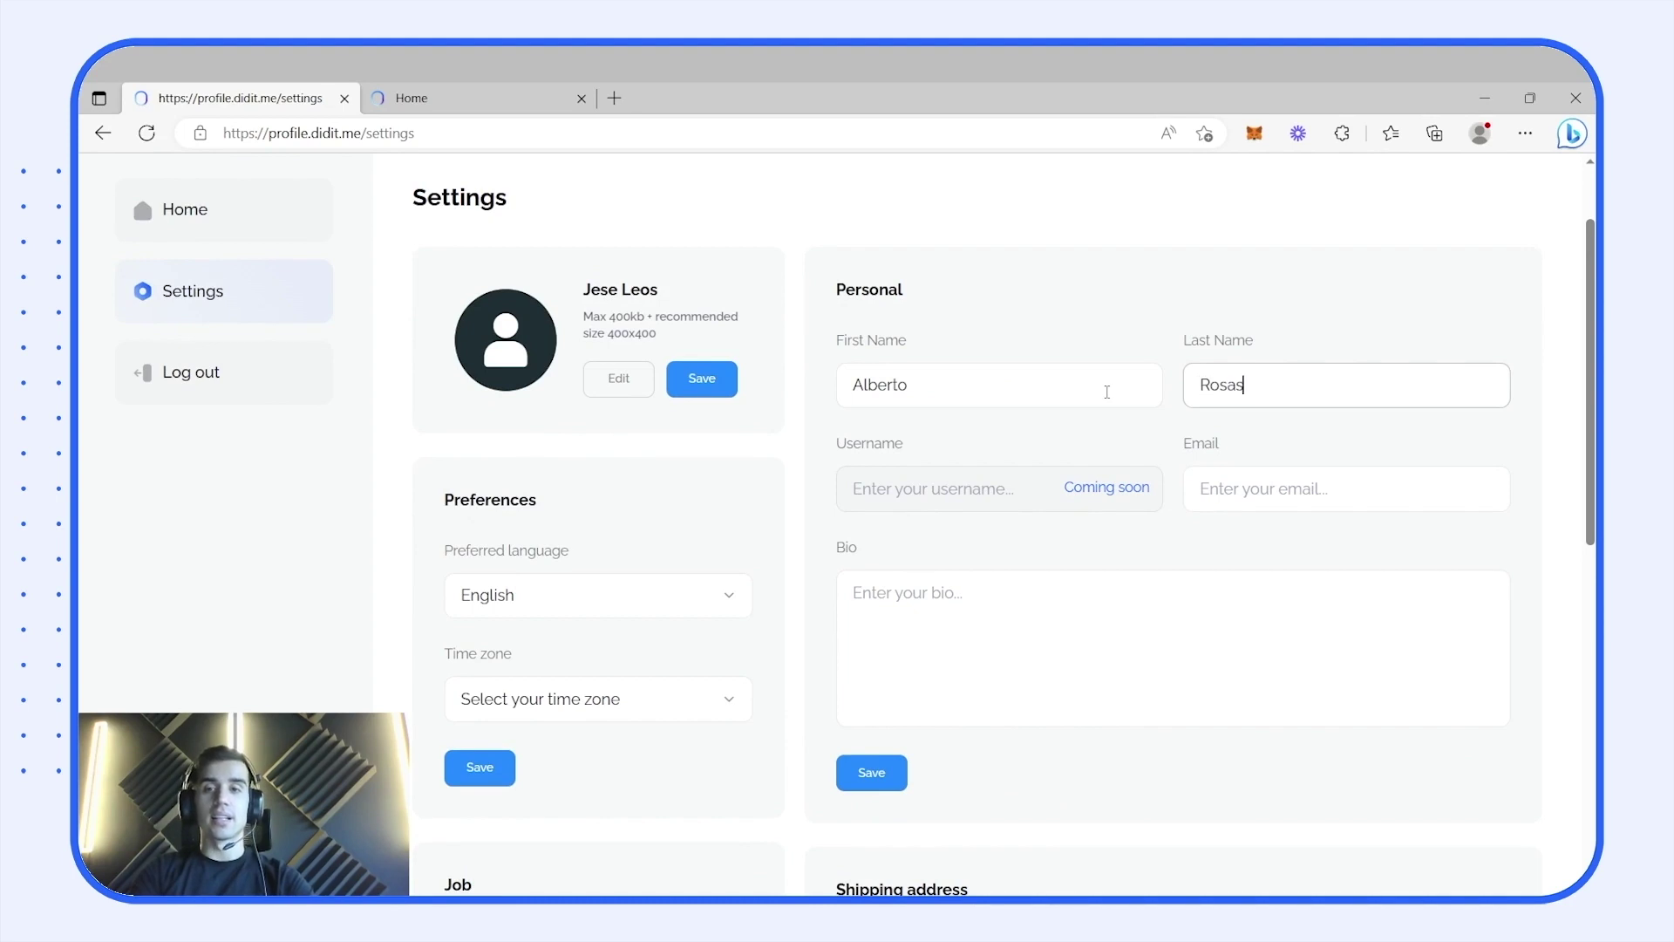
# - Add the user's e-mail and the bio 'I am a developer', then save the Personal card
pyautogui.press('Tab')
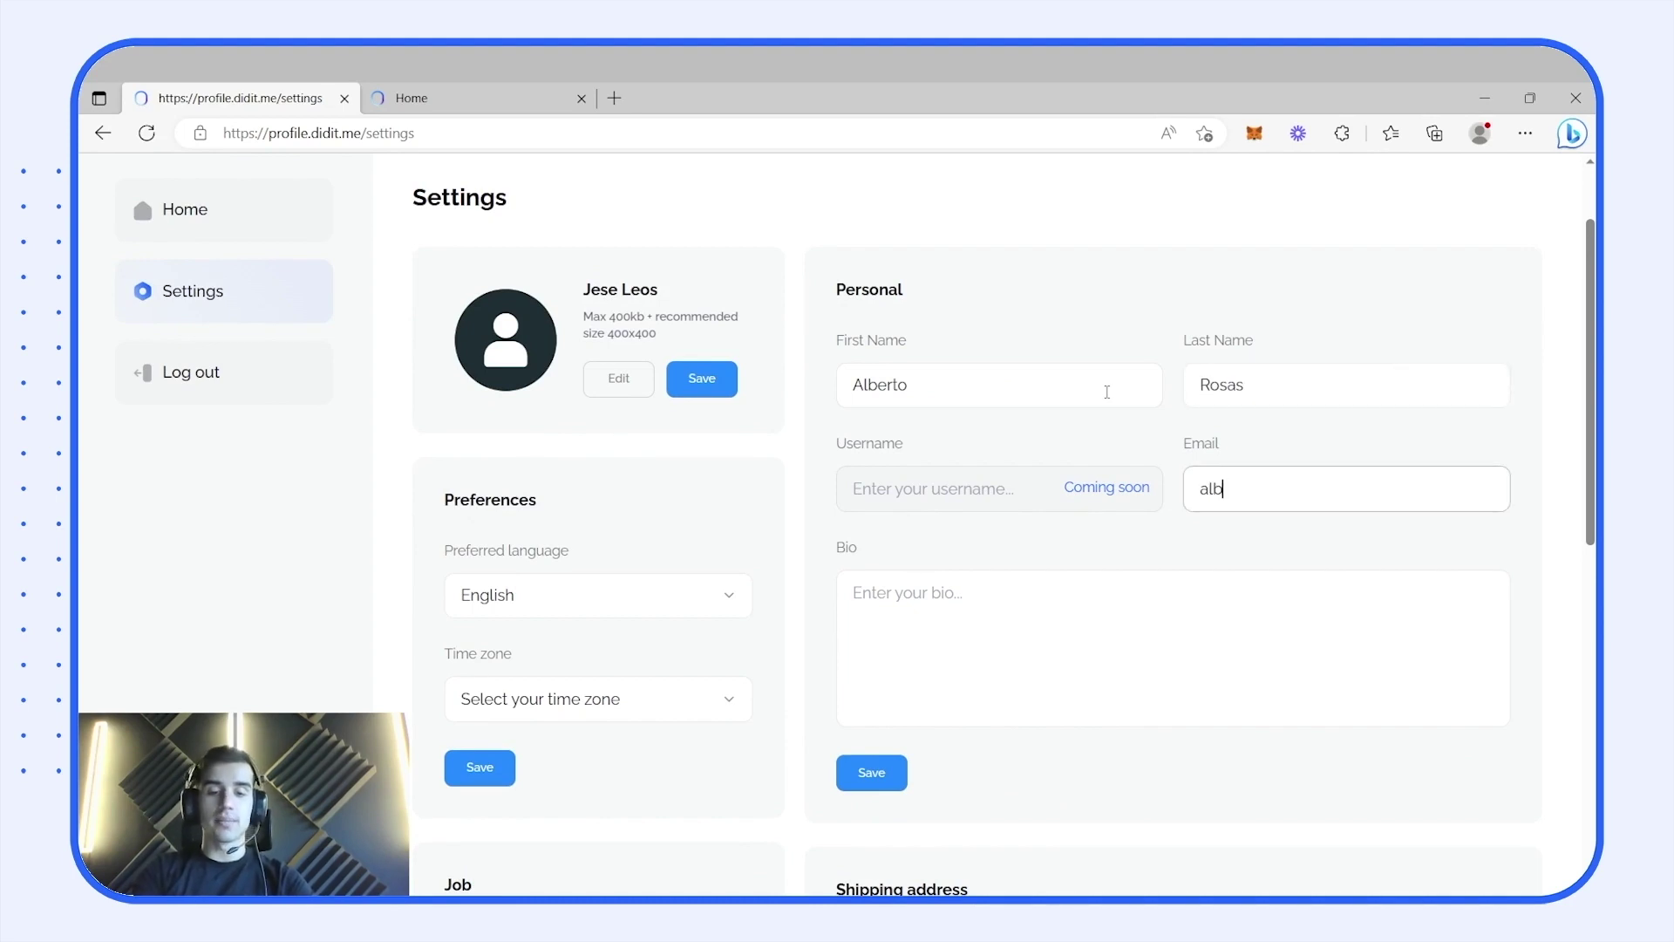
pyautogui.press('Tab')
pyautogui.write('I am a developer')
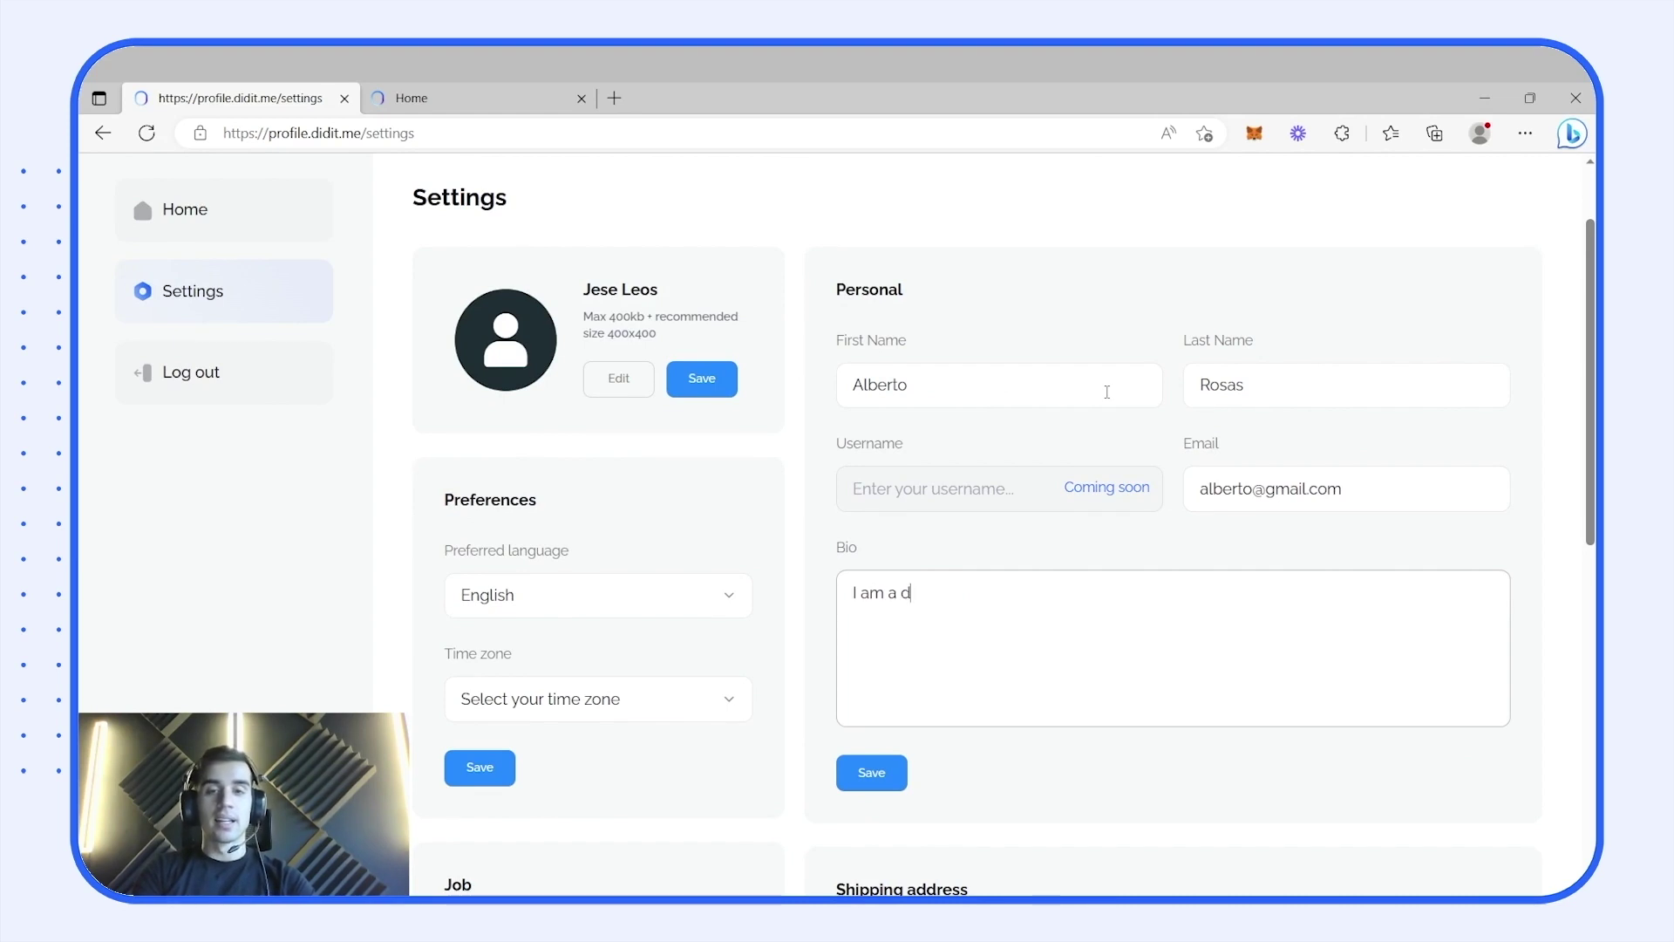
pyautogui.click(889, 773)
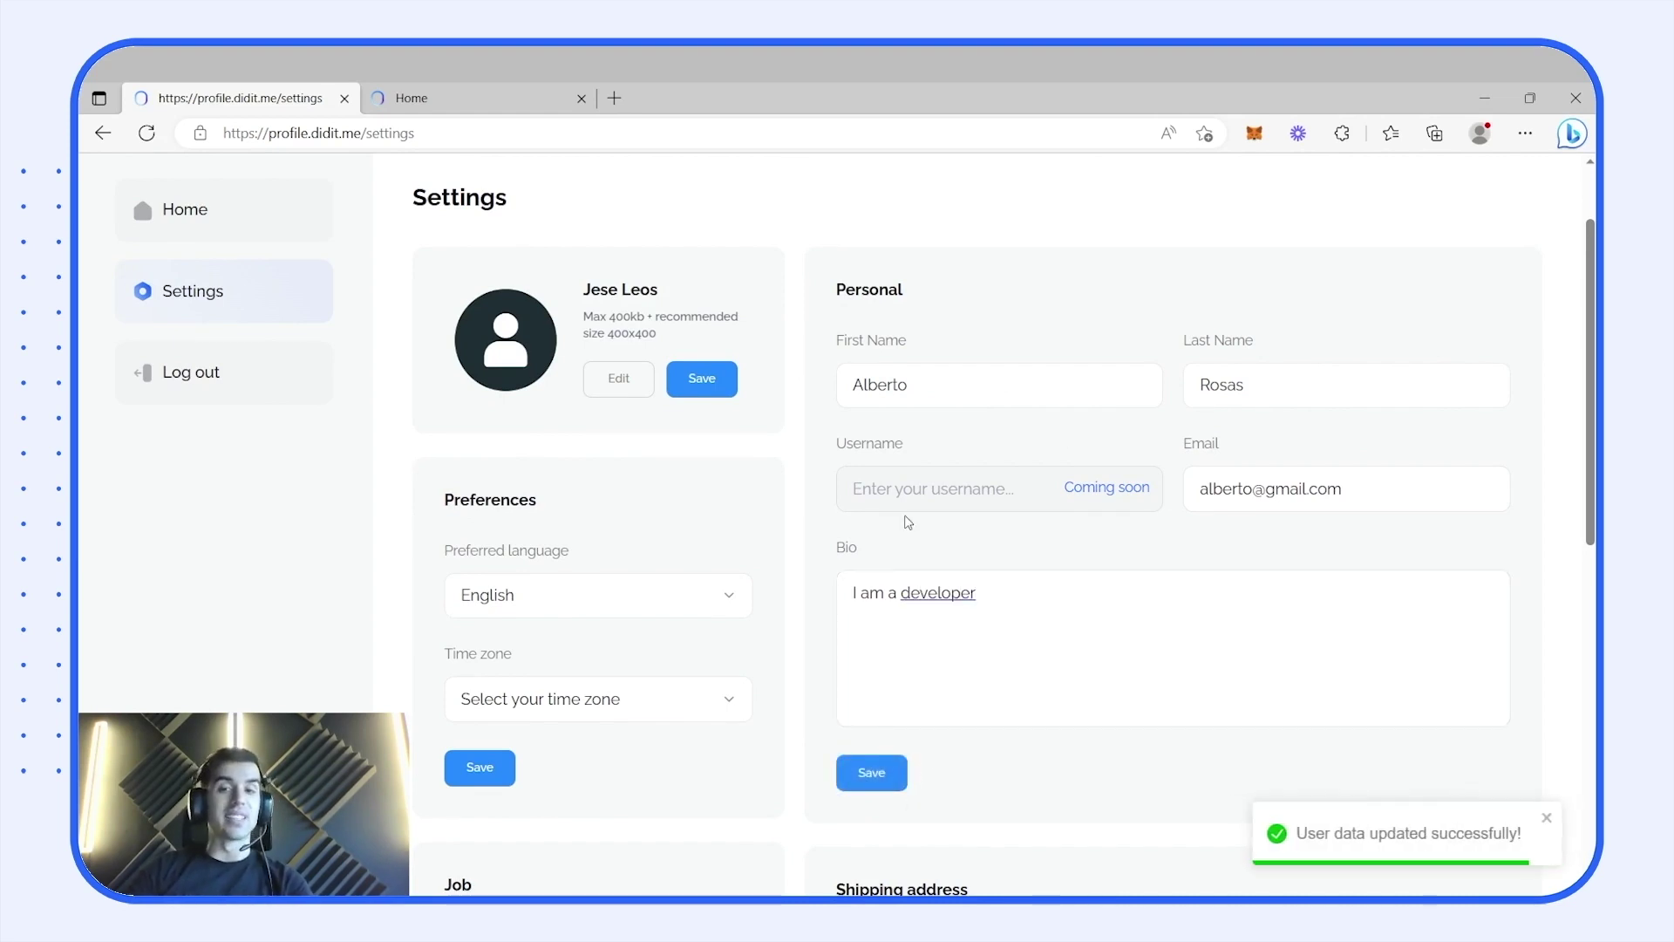
pyautogui.scroll(2, 911, 523)
pyautogui.click(728, 495)
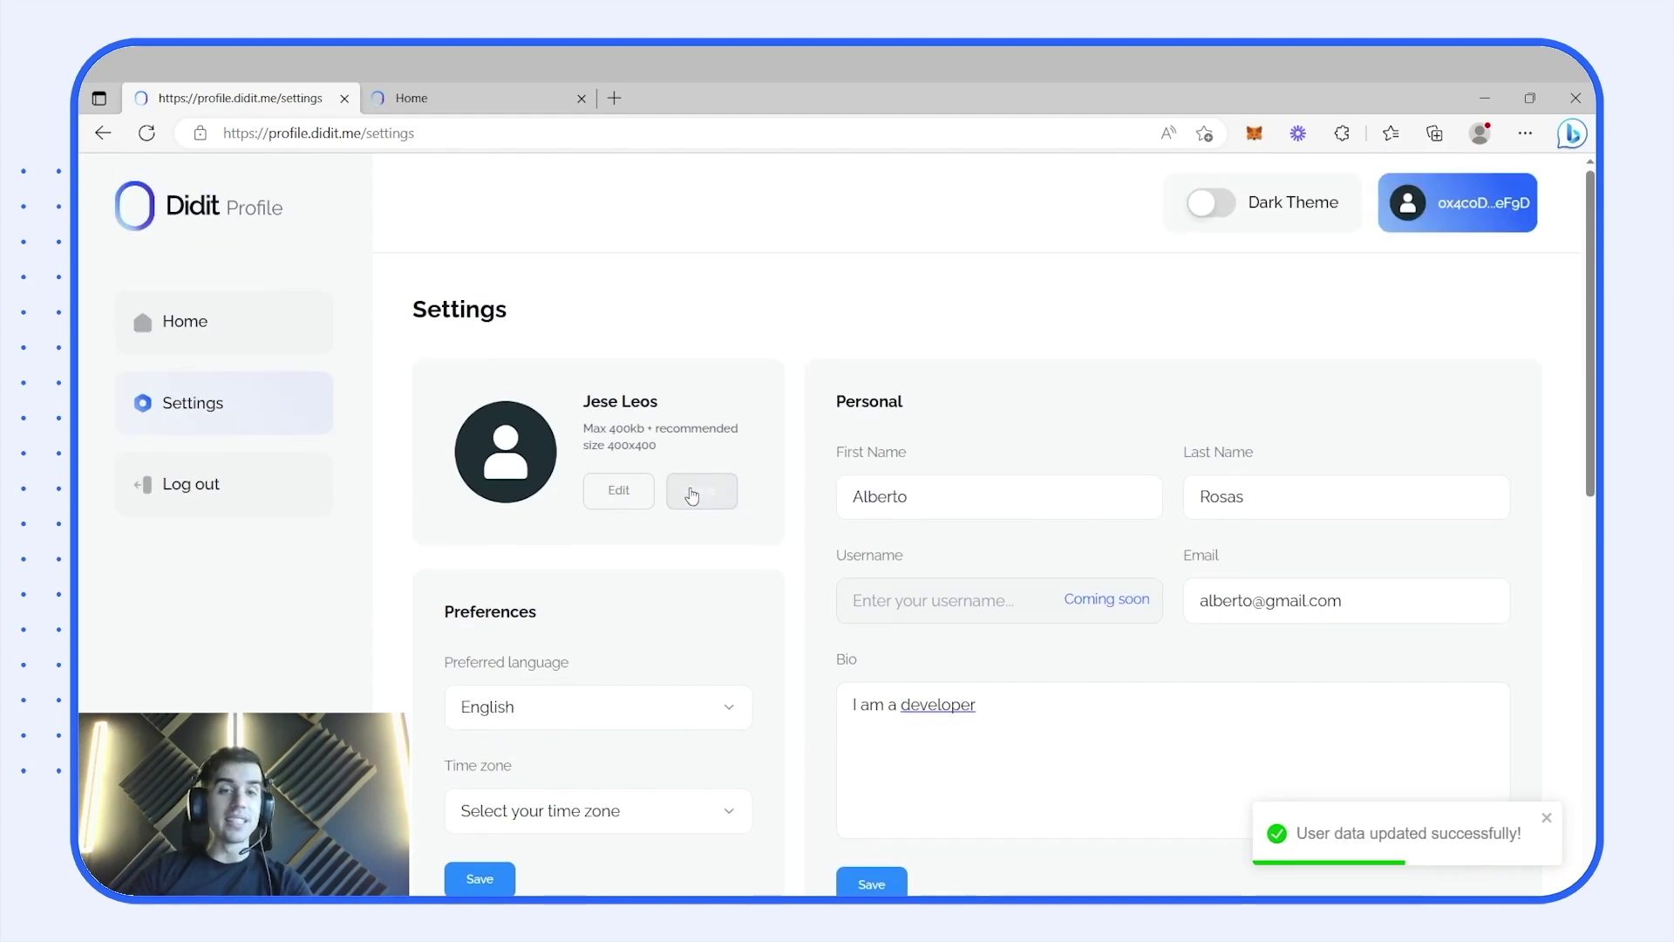
# - Upload the chosen photo file as the profile avatar and save it
pyautogui.click(579, 263)
pyautogui.doubleClick(579, 263)
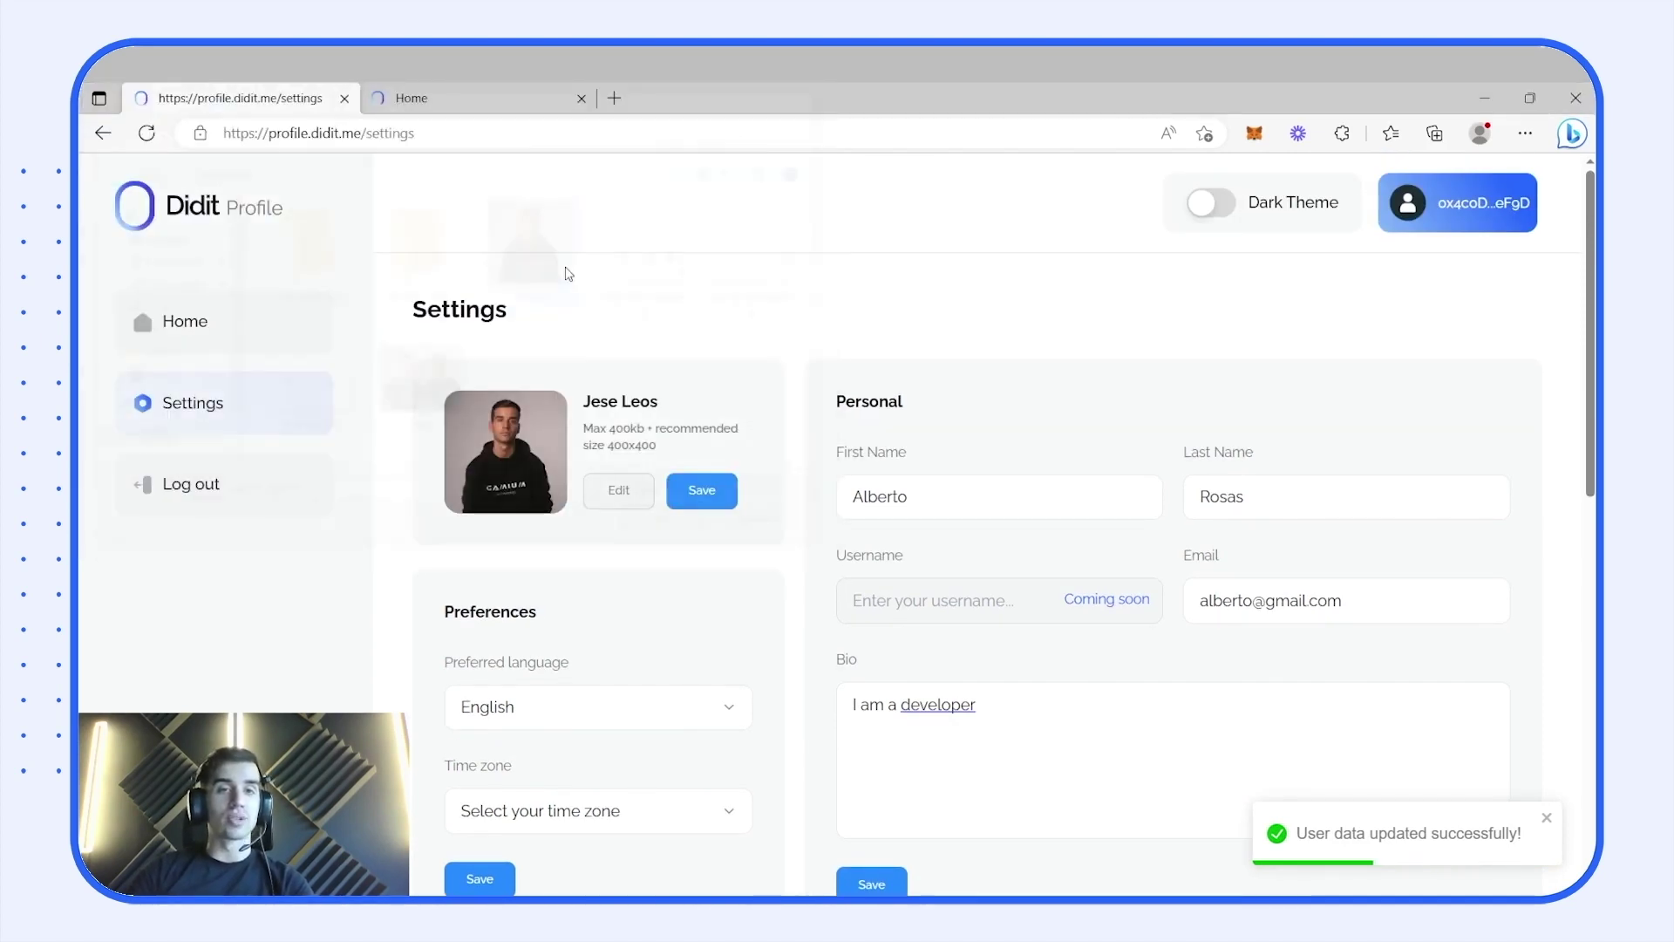
pyautogui.click(703, 491)
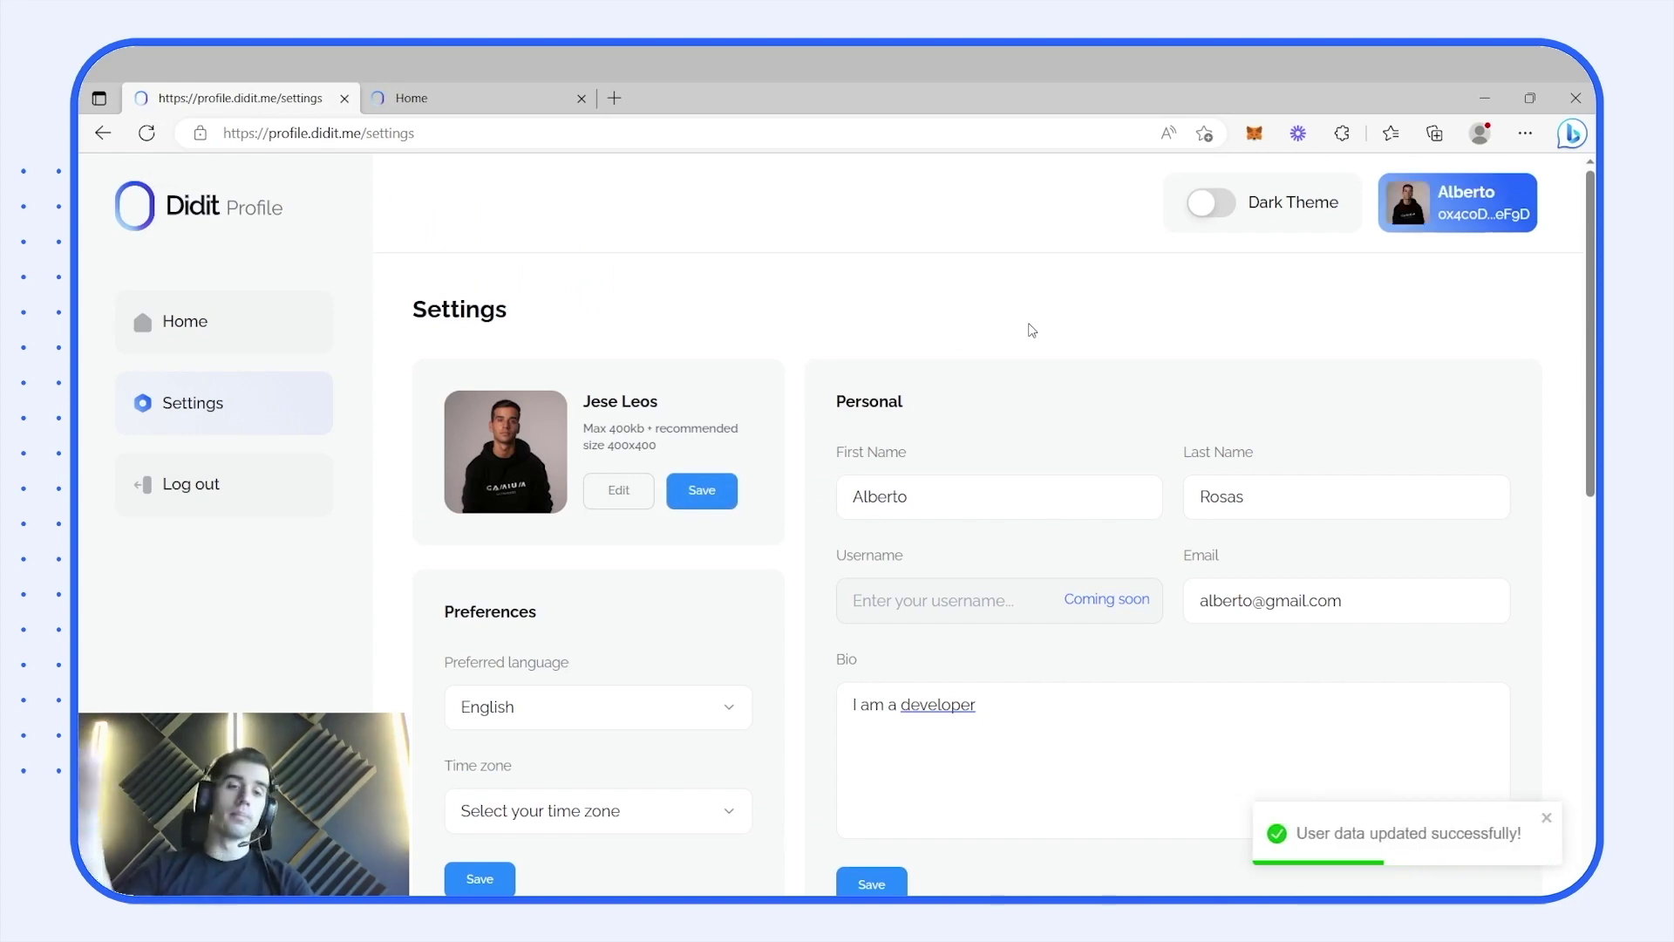
# - Set the preferred language to Spanish and save it
pyautogui.scroll(-1, 1031, 330)
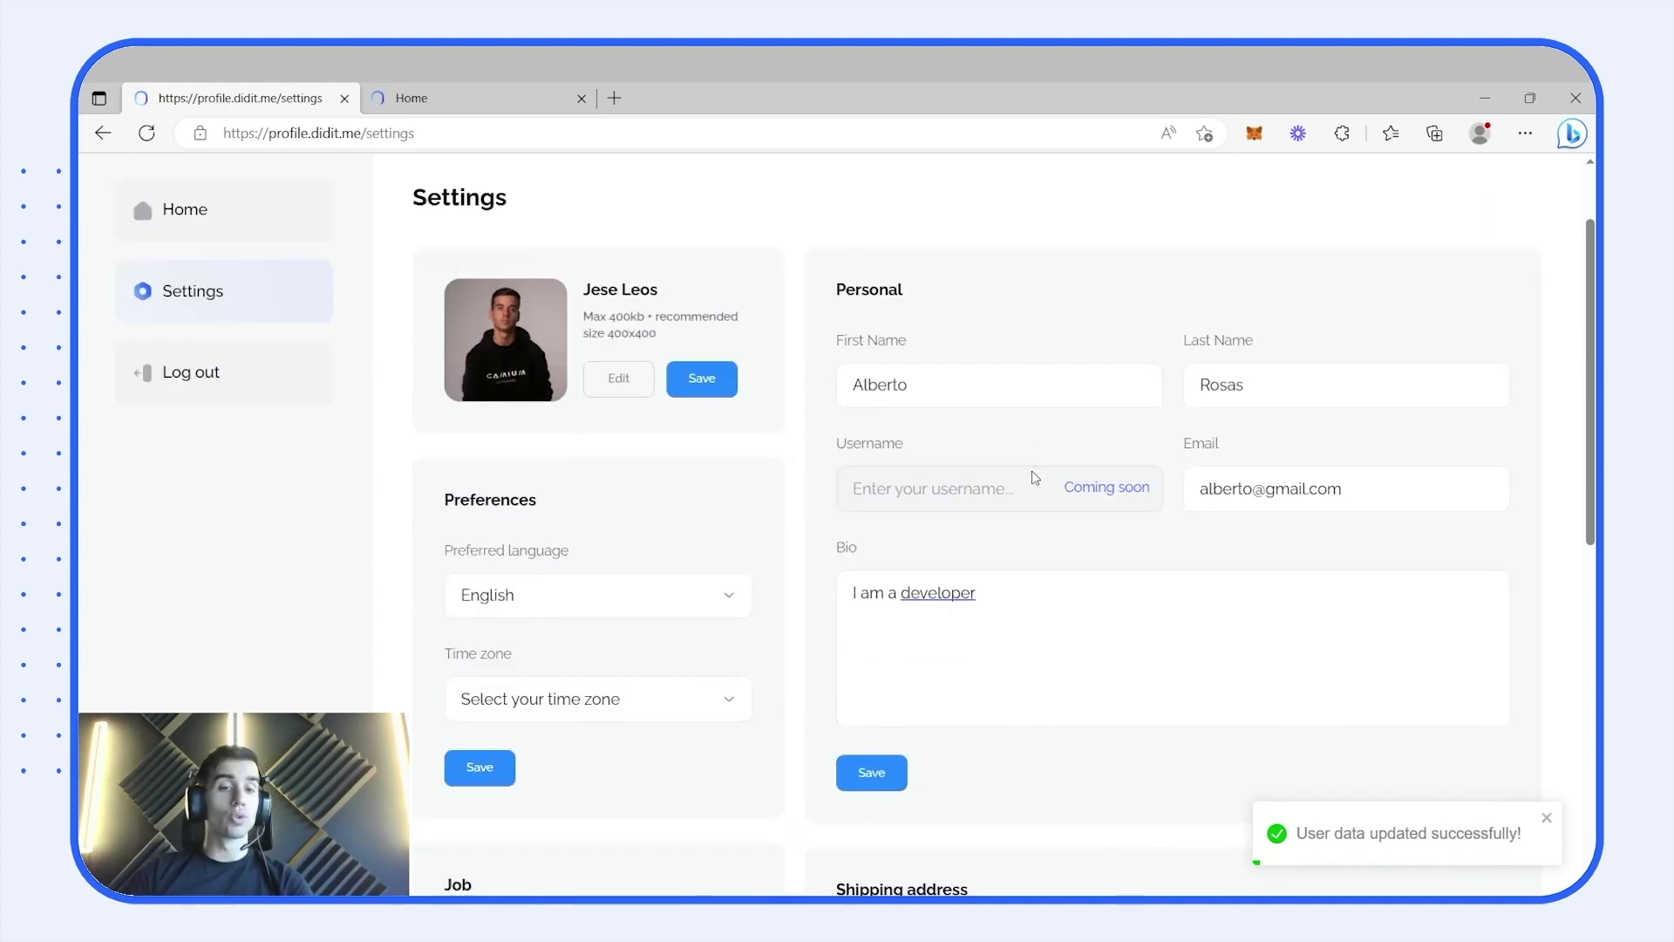
pyautogui.click(645, 600)
pyautogui.click(629, 677)
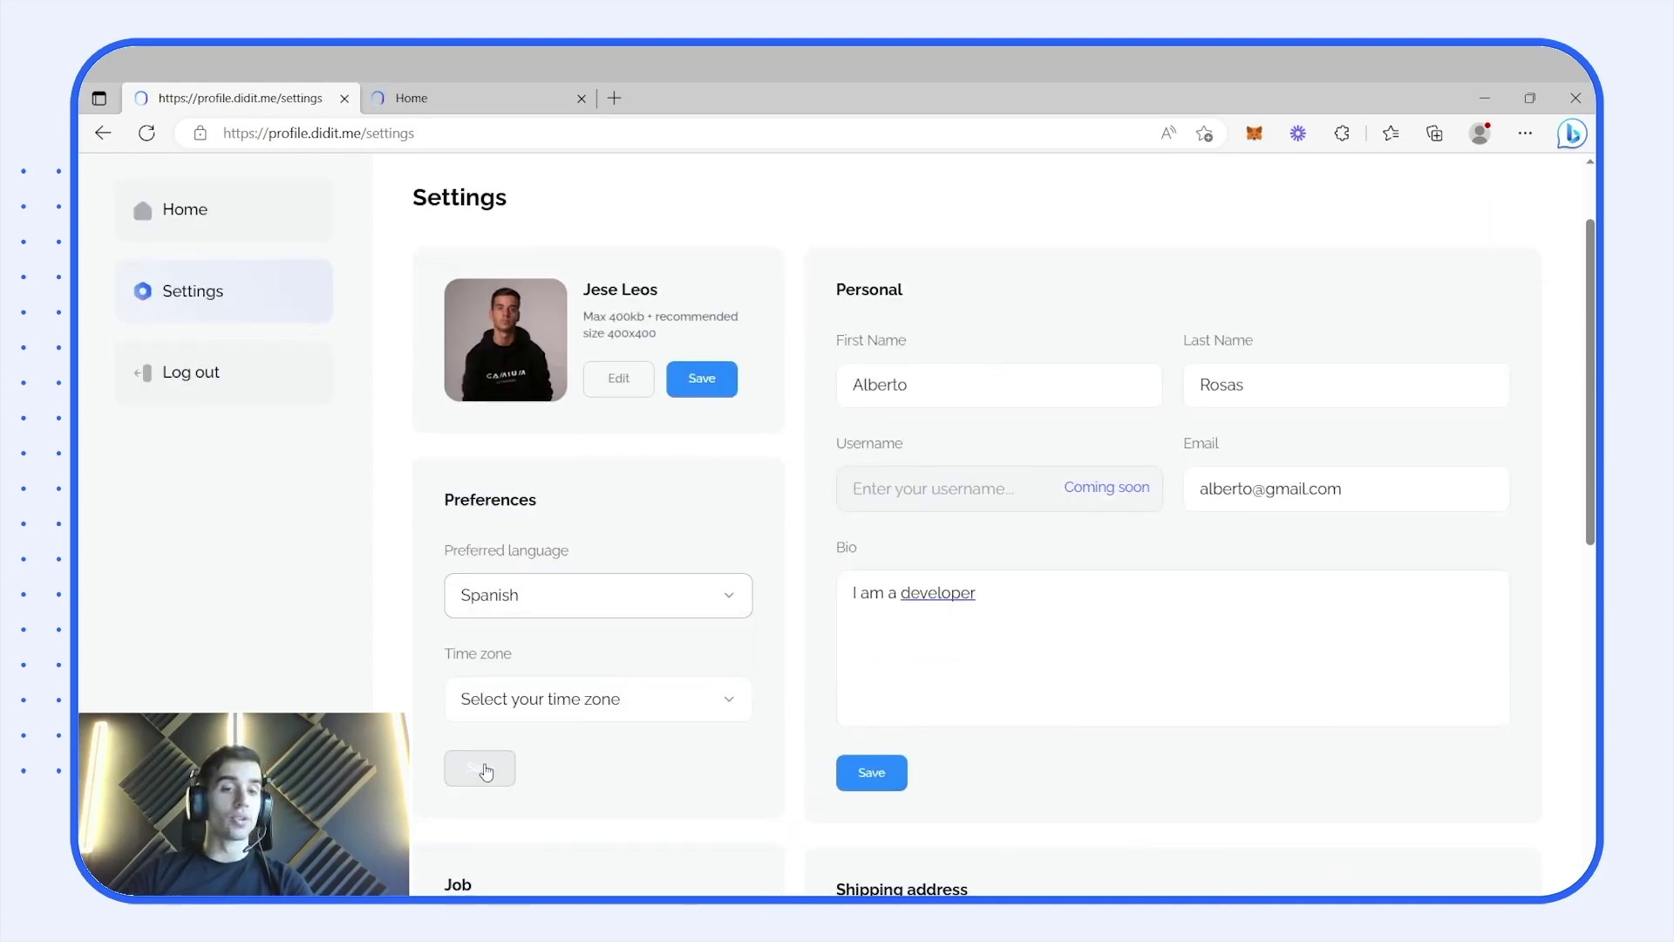
pyautogui.scroll(1, 820, 466)
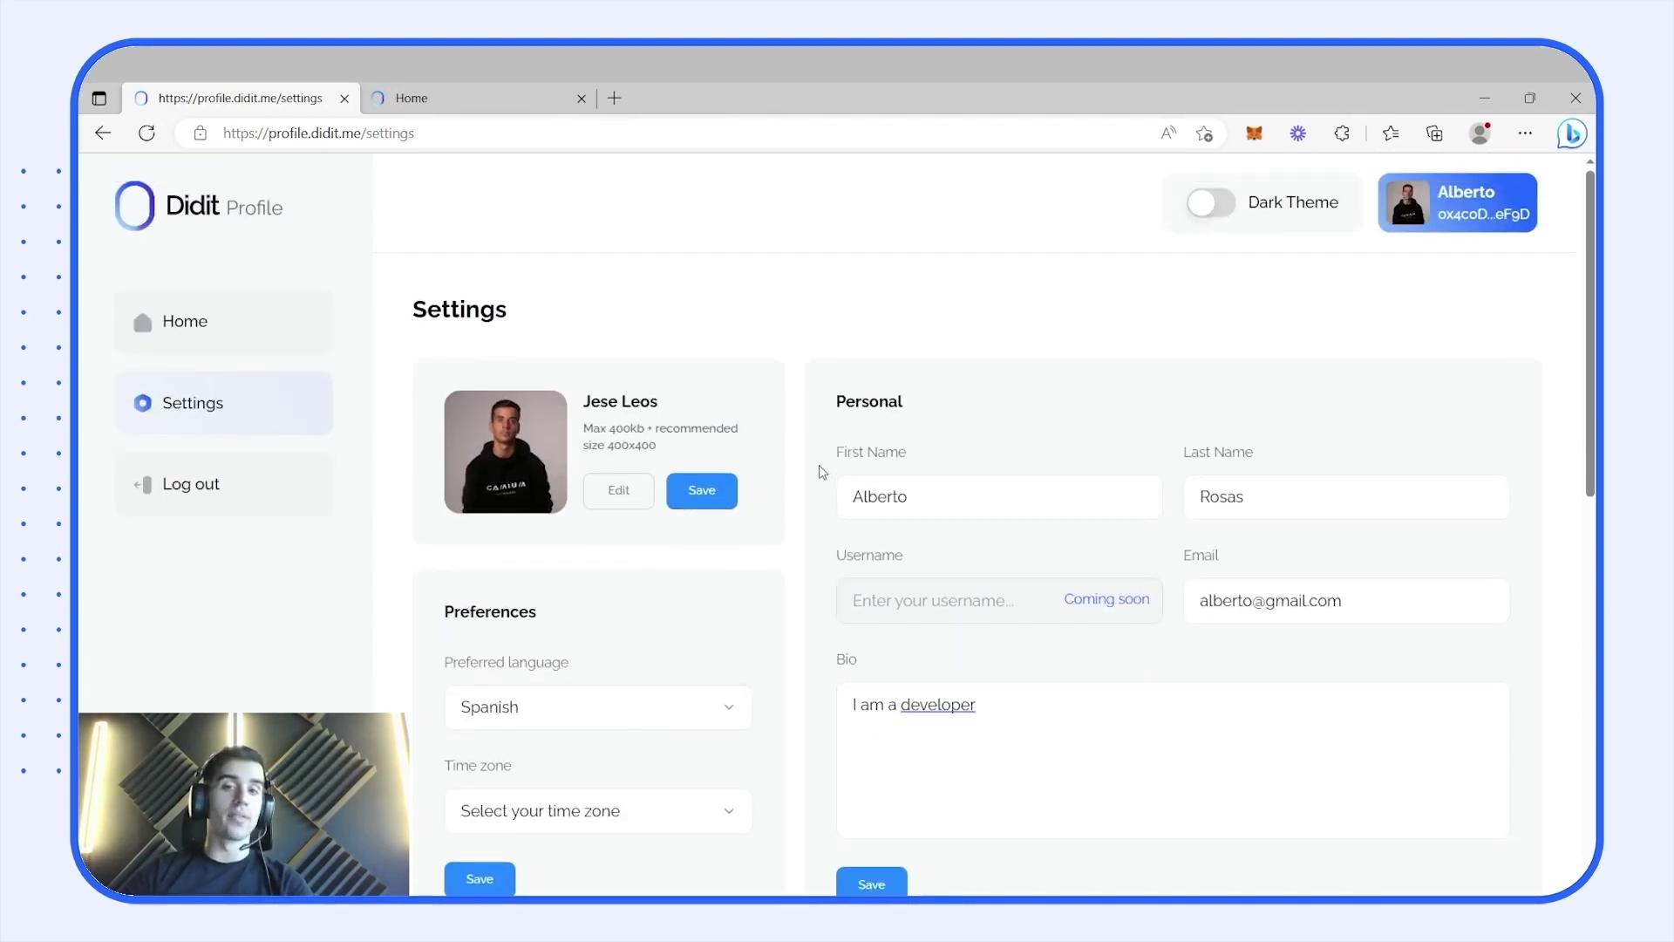
pyautogui.scroll(-1, 818, 466)
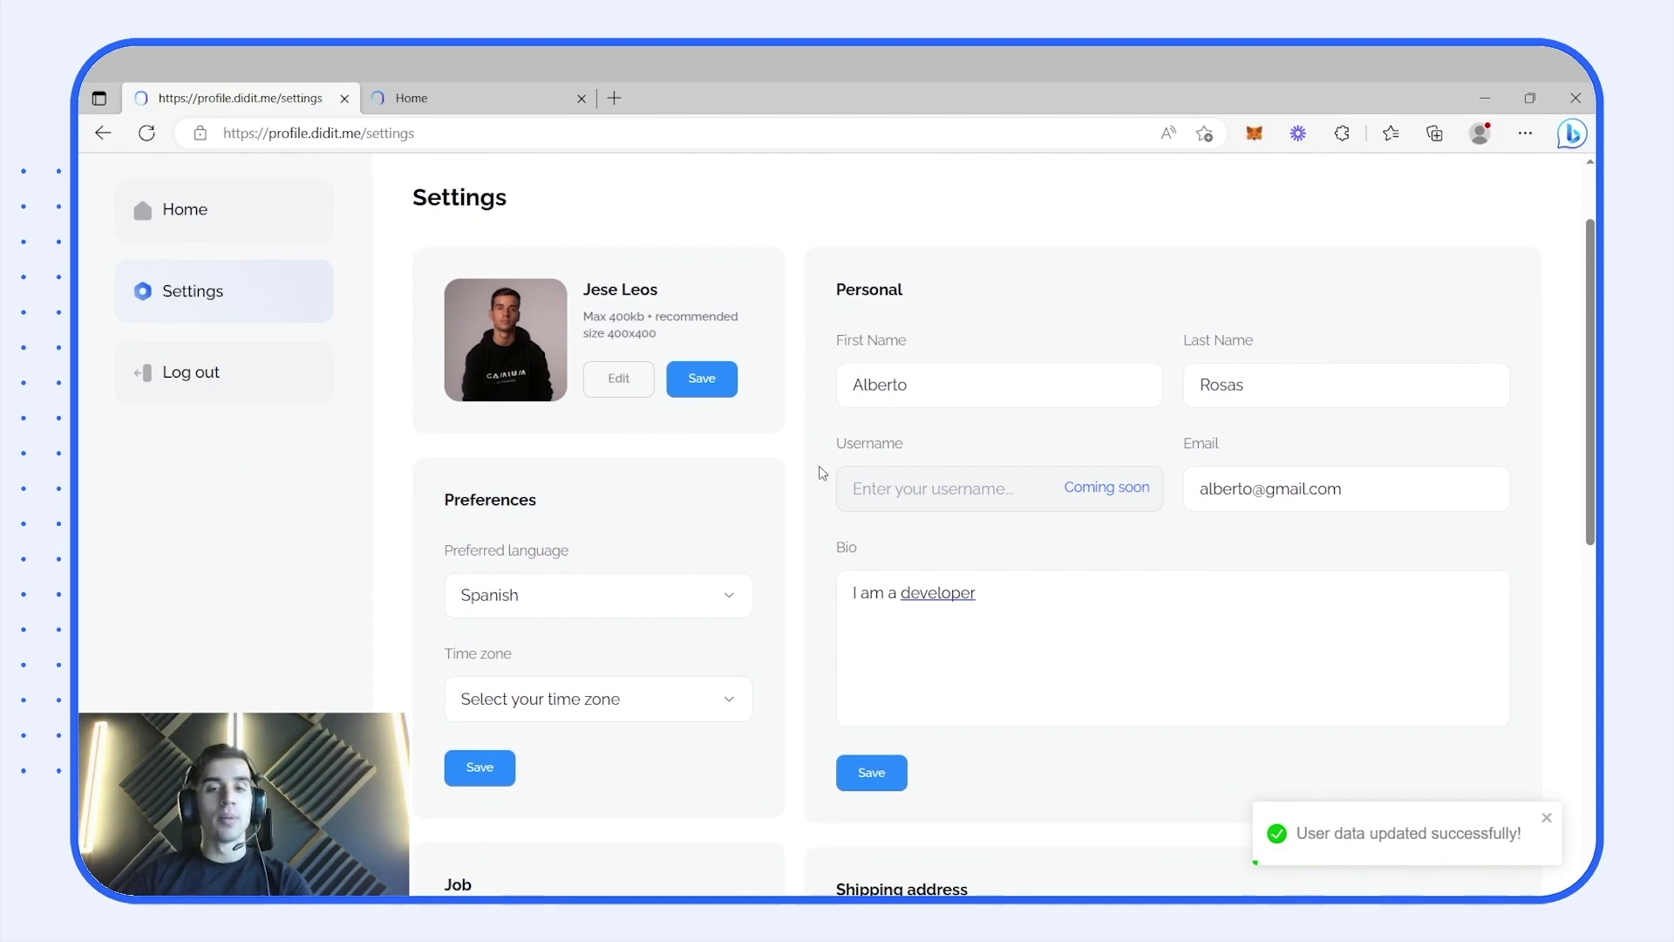
pyautogui.scroll(-1, 820, 472)
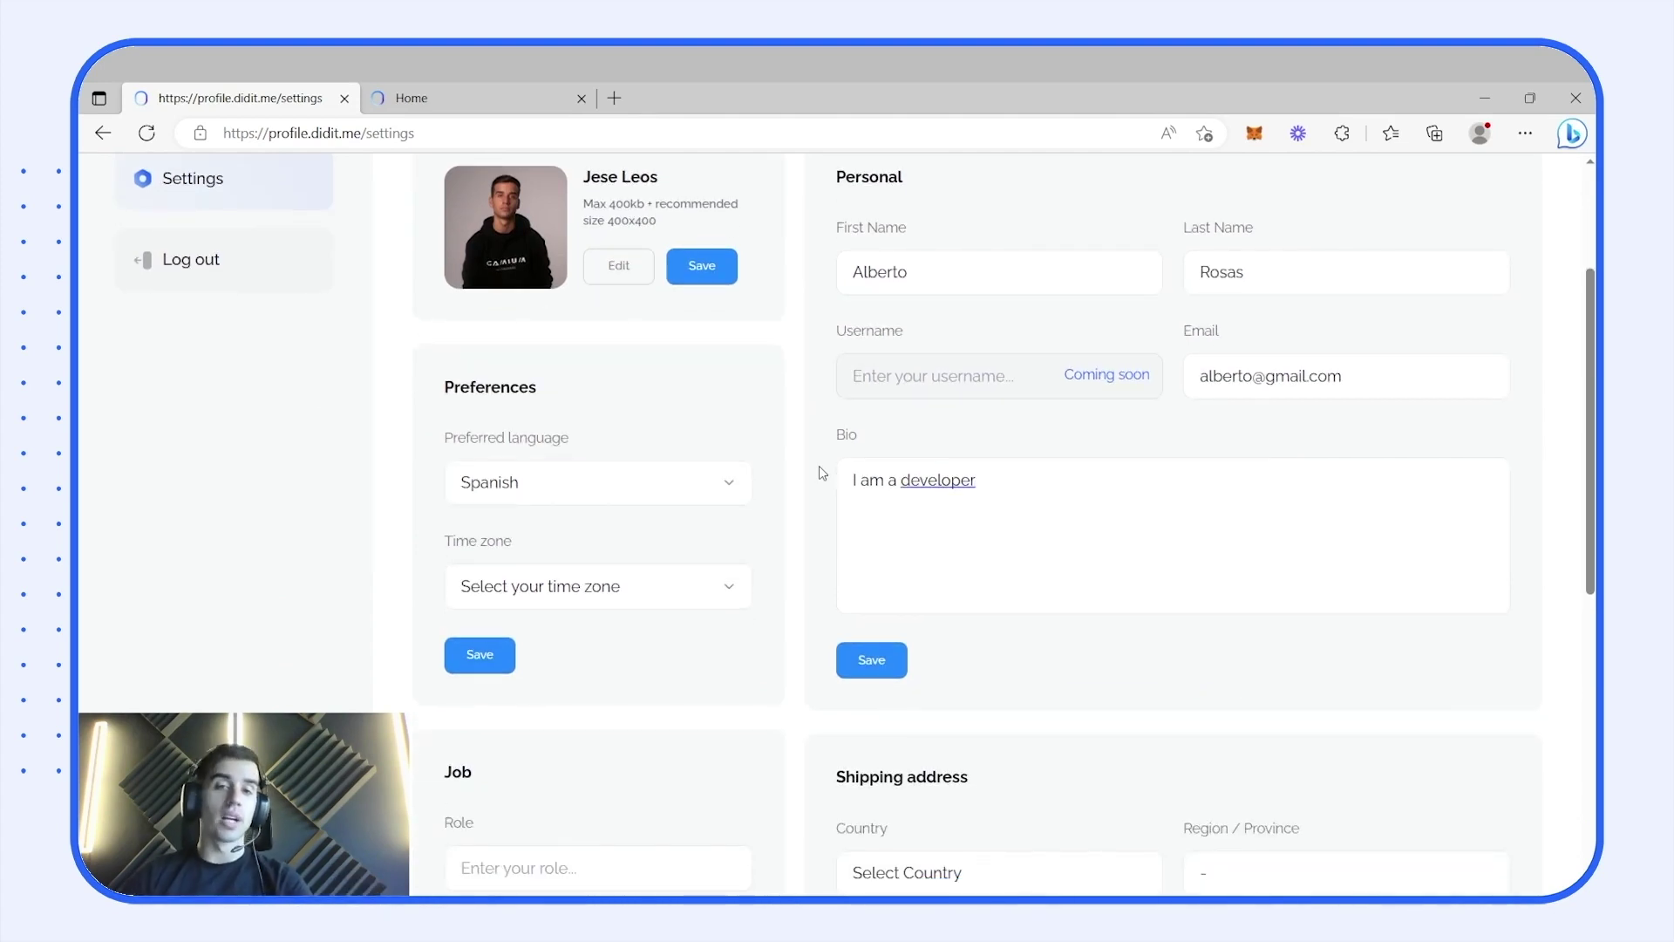
# - Set the shipping country to Spain and the region to Barcelona
pyautogui.scroll(-5, 819, 472)
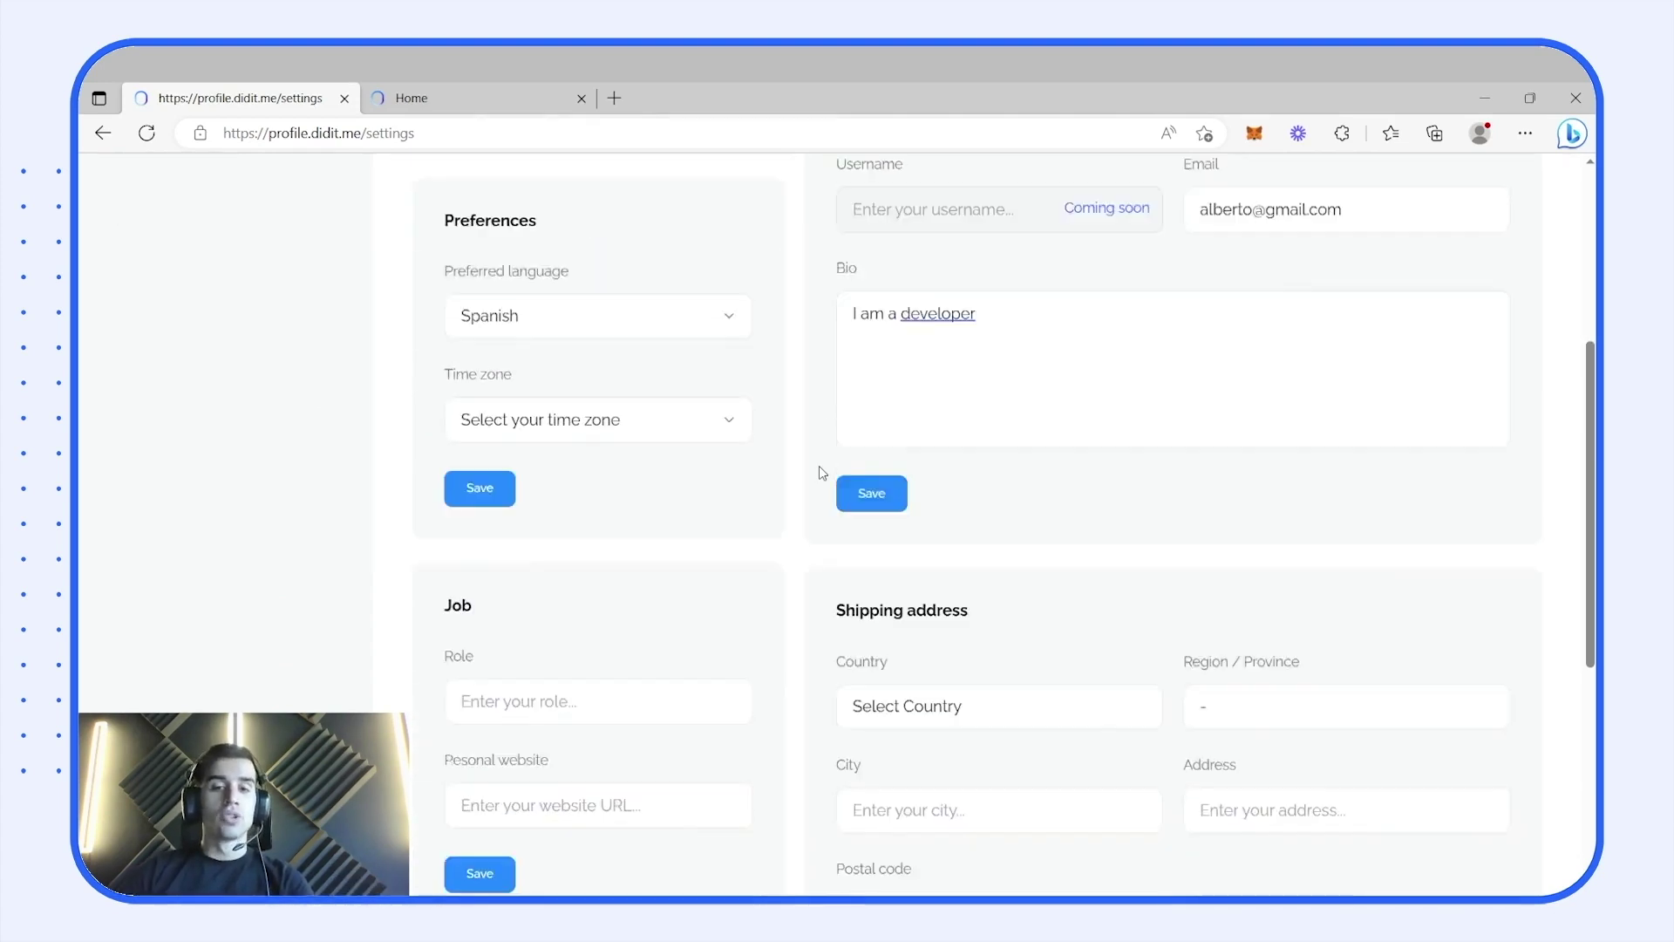
pyautogui.scroll(1, 841, 443)
pyautogui.click(856, 431)
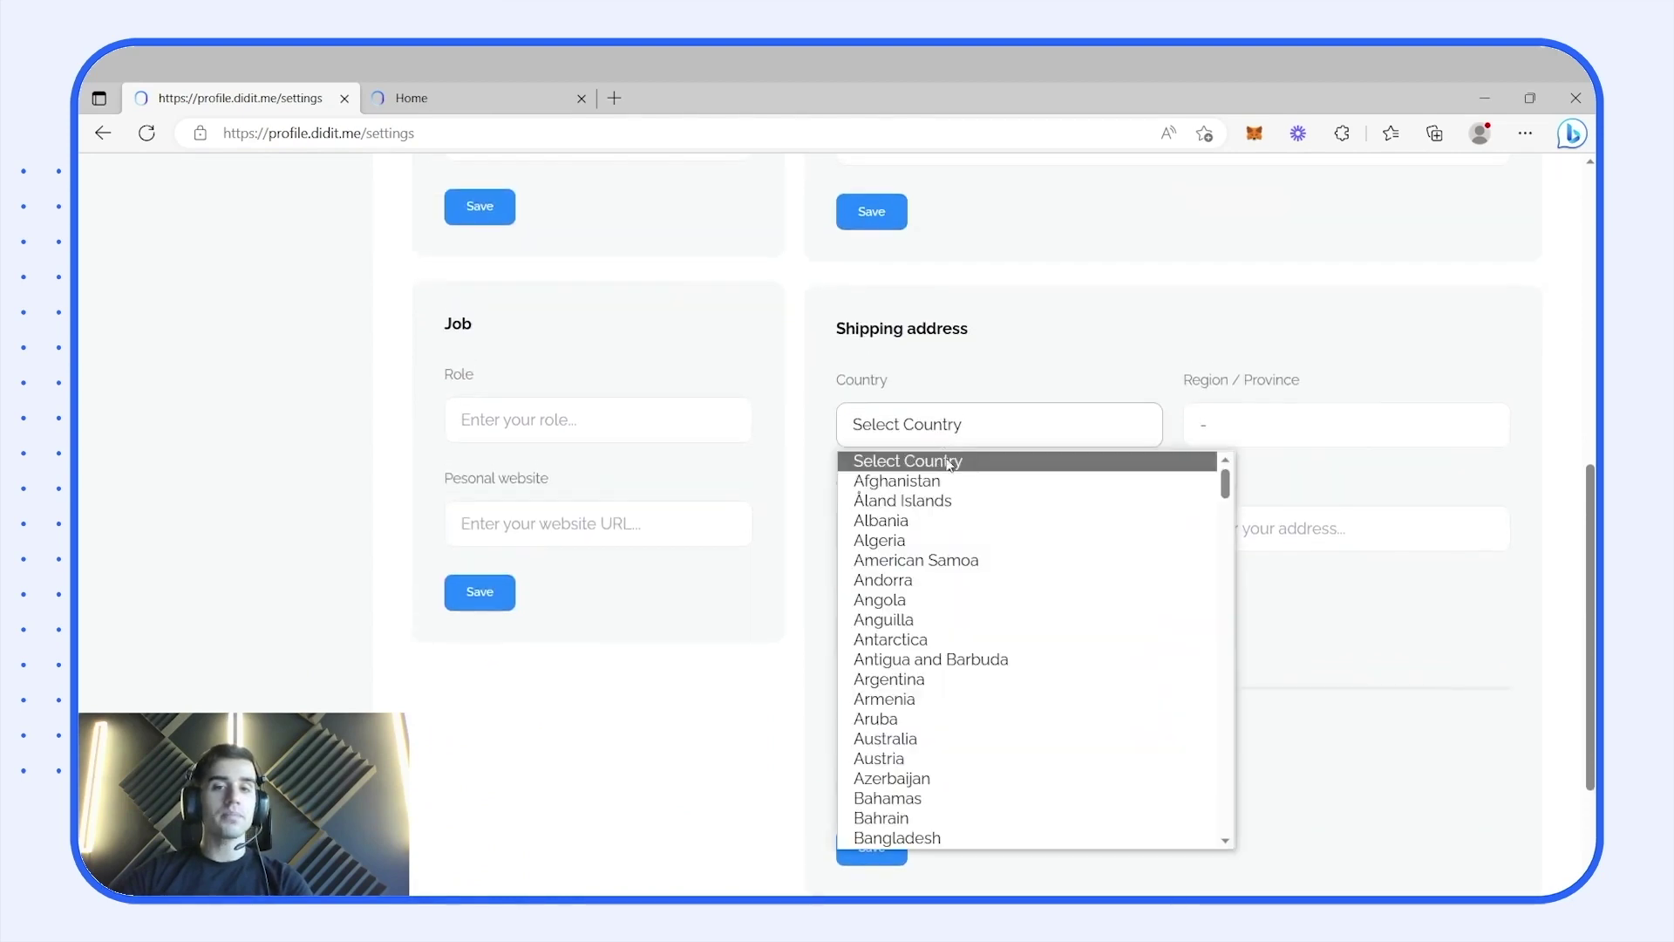
pyautogui.scroll(-6, 999, 689)
pyautogui.scroll(-20, 1002, 697)
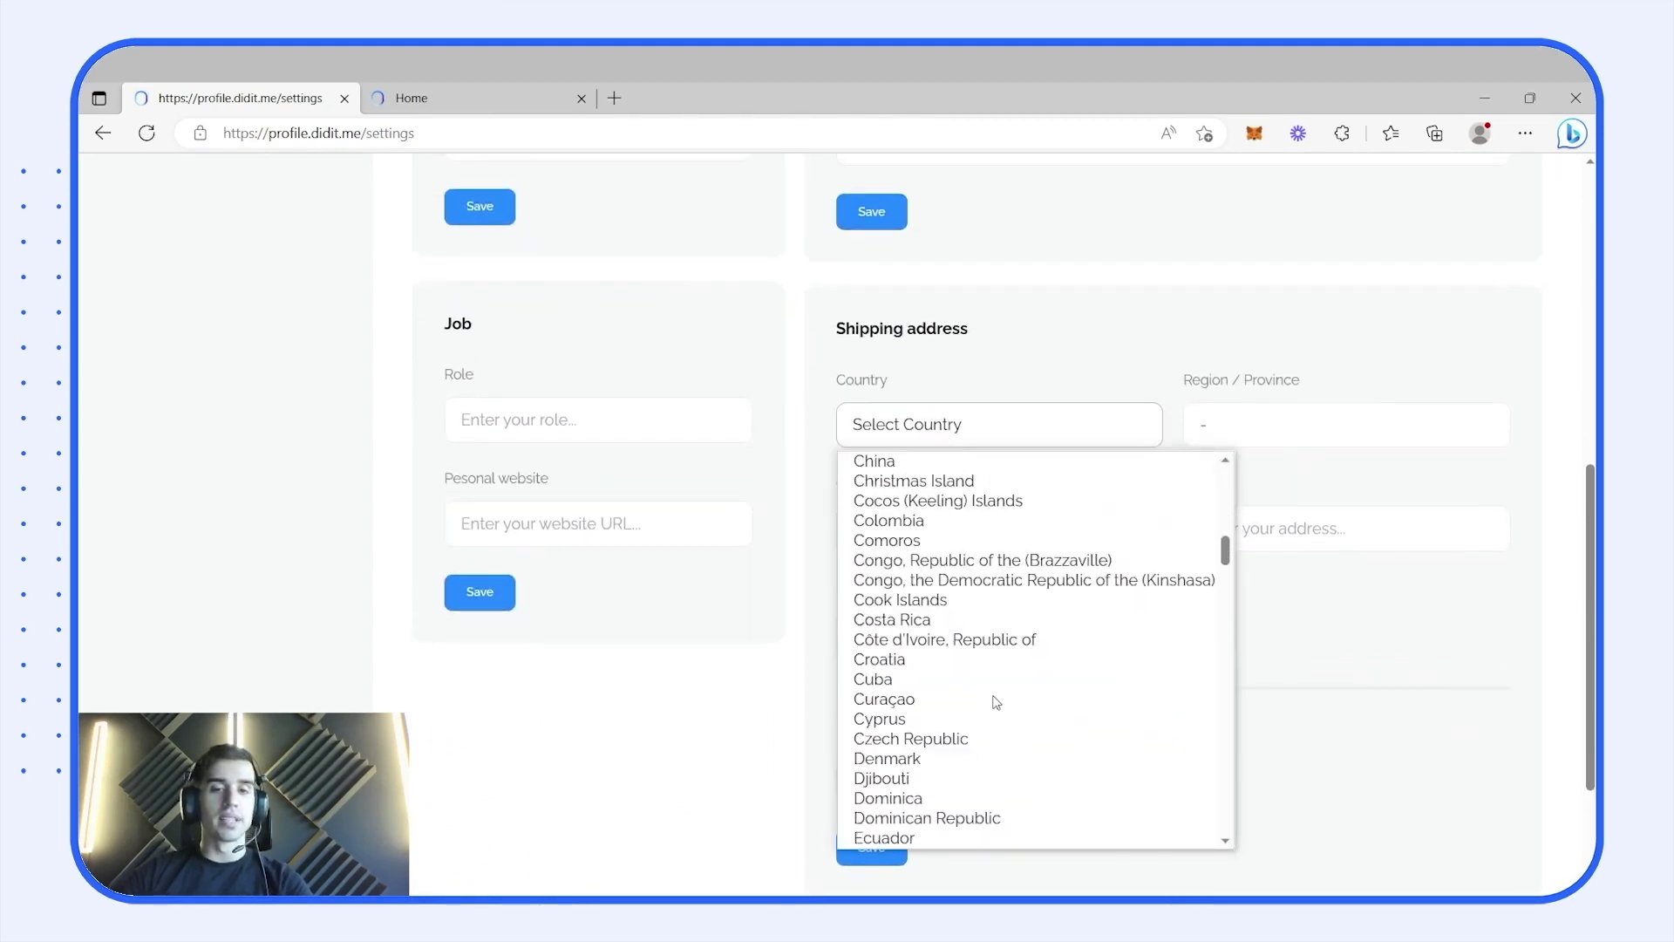
pyautogui.scroll(-8, 994, 702)
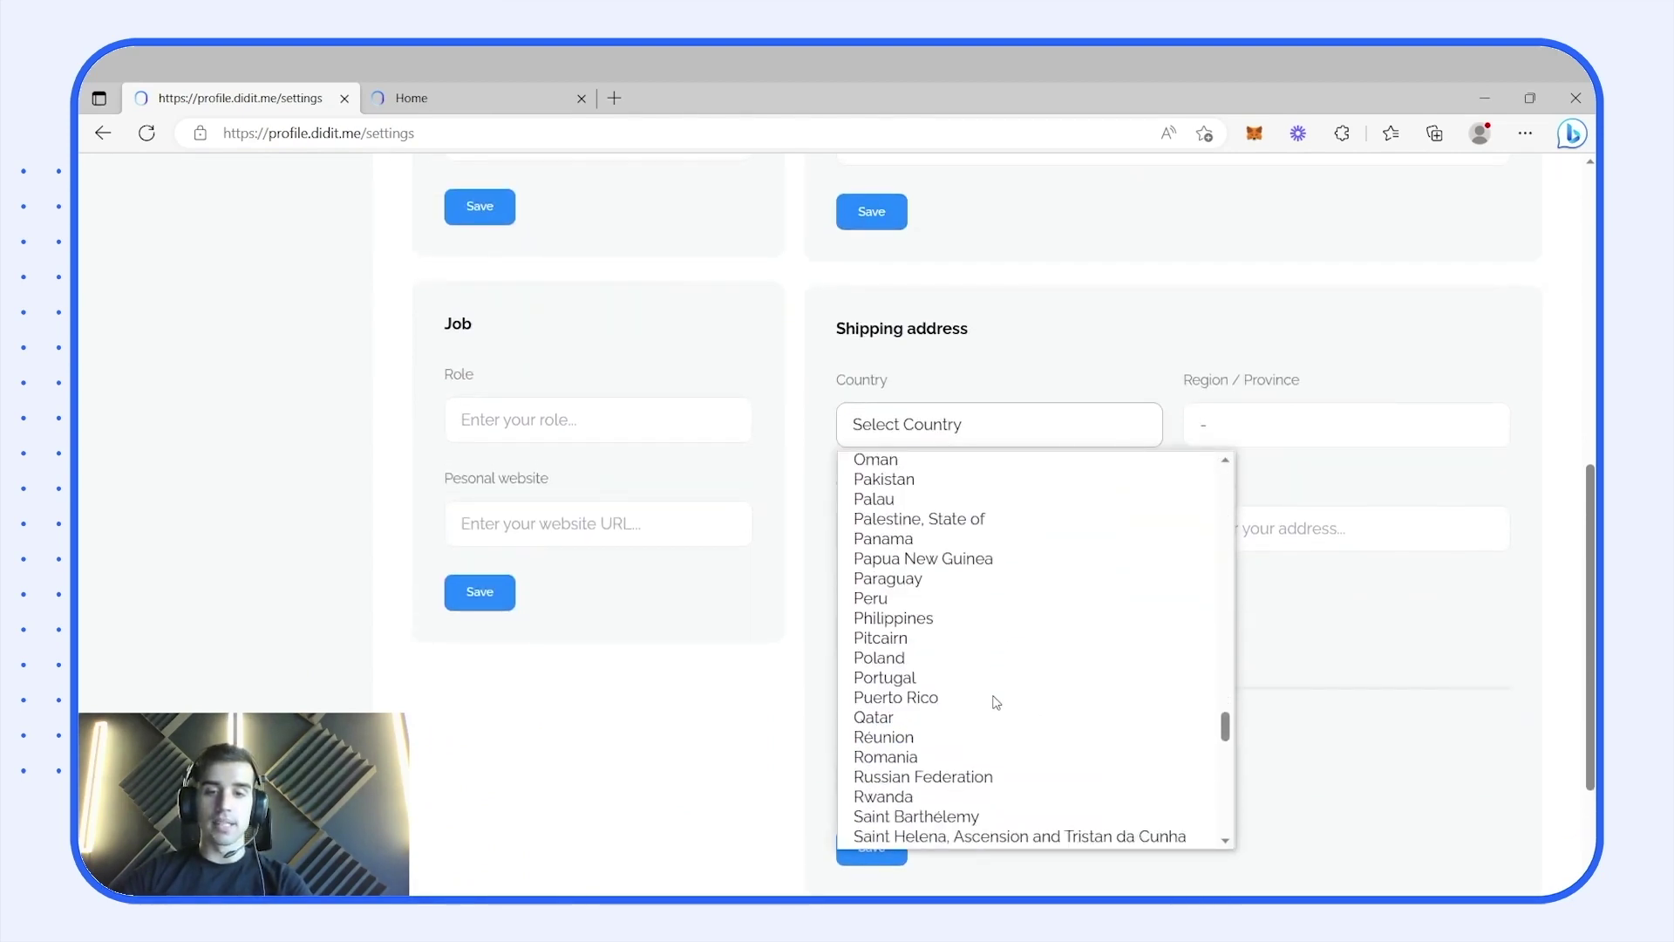
pyautogui.scroll(-4, 960, 764)
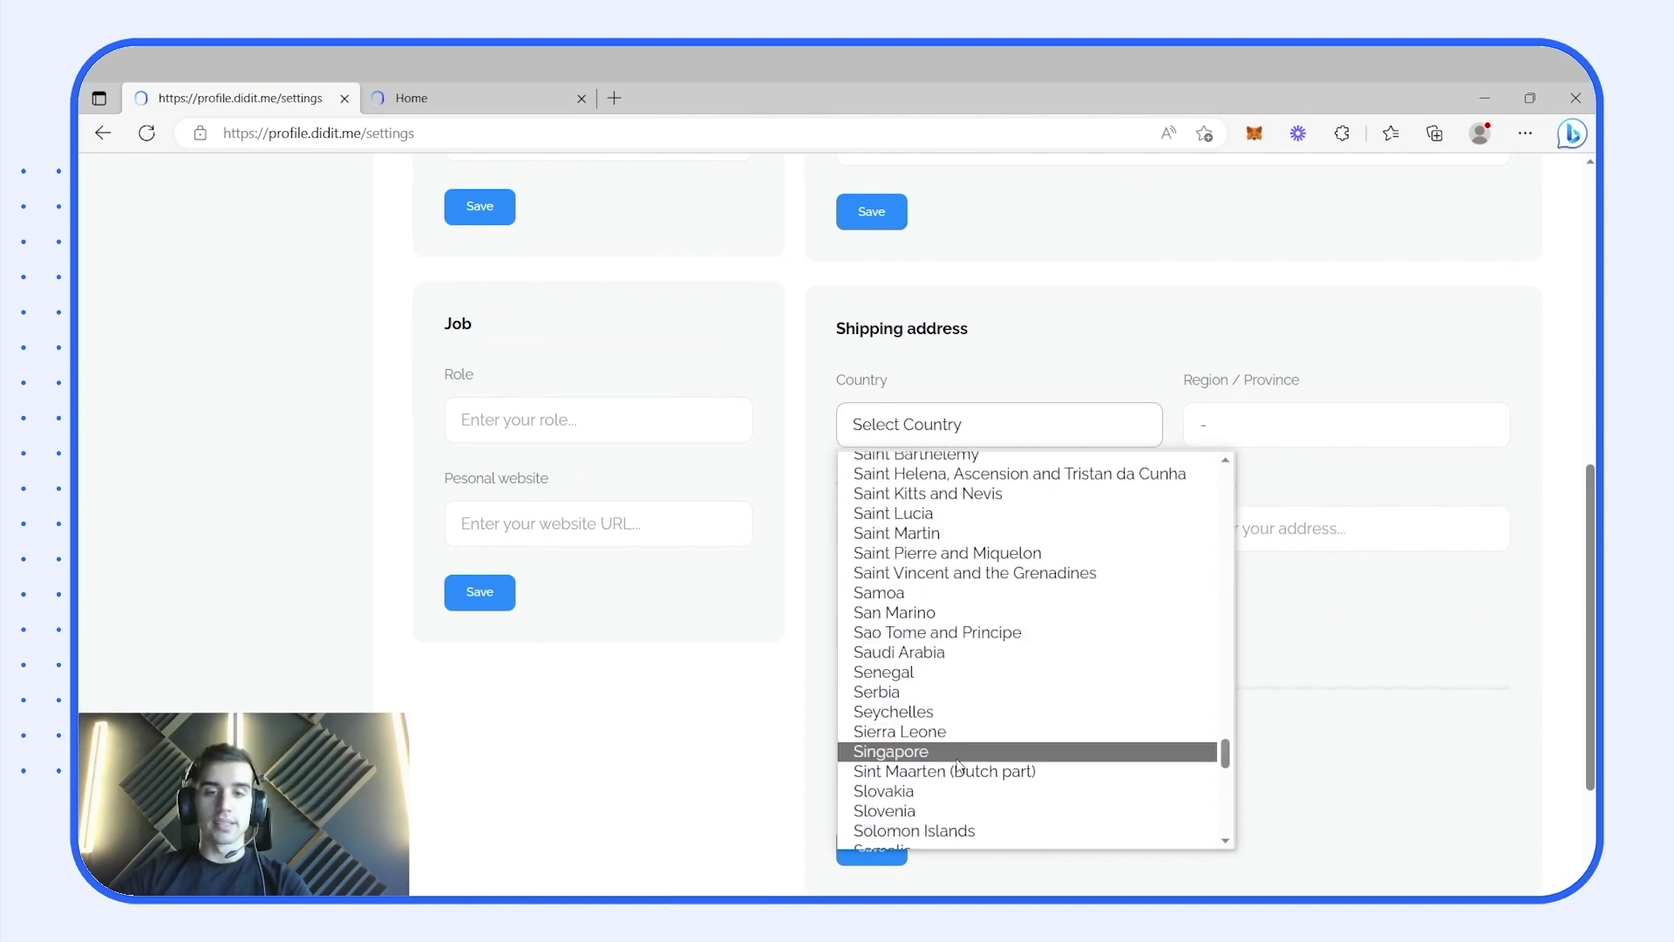
pyautogui.click(961, 757)
pyautogui.click(1336, 444)
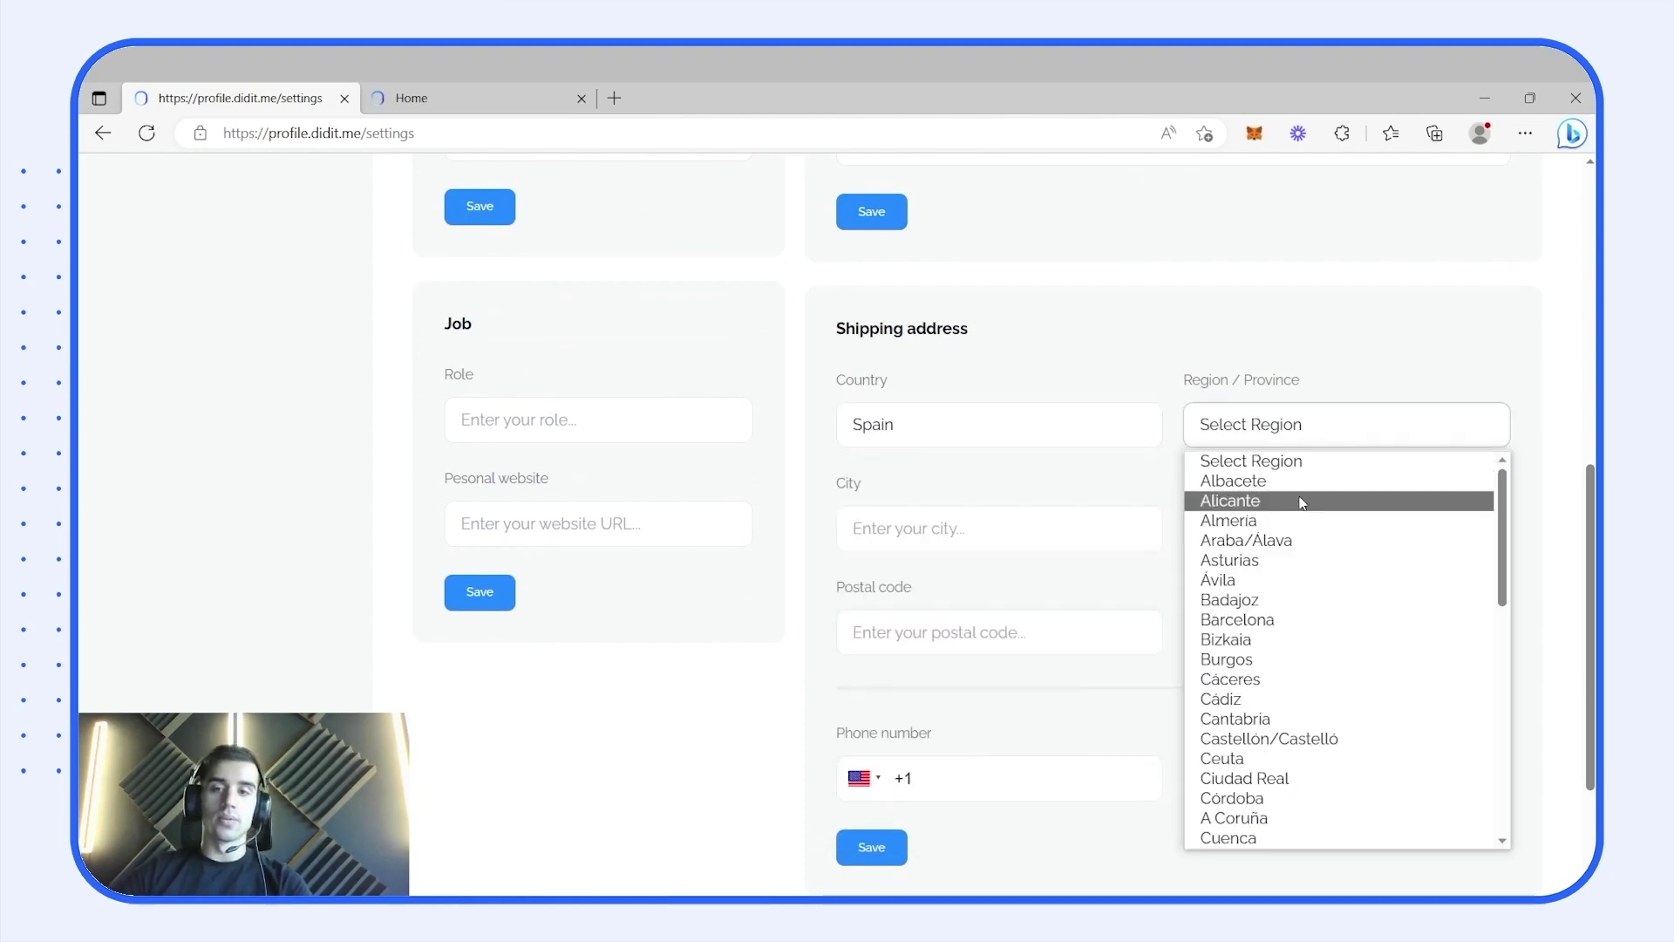
pyautogui.click(1282, 617)
# - Enter city Barcelona, the street address, postal code and a +34 phone number, then save
pyautogui.click(1068, 519)
pyautogui.write('Barcelona')
pyautogui.press('Tab')
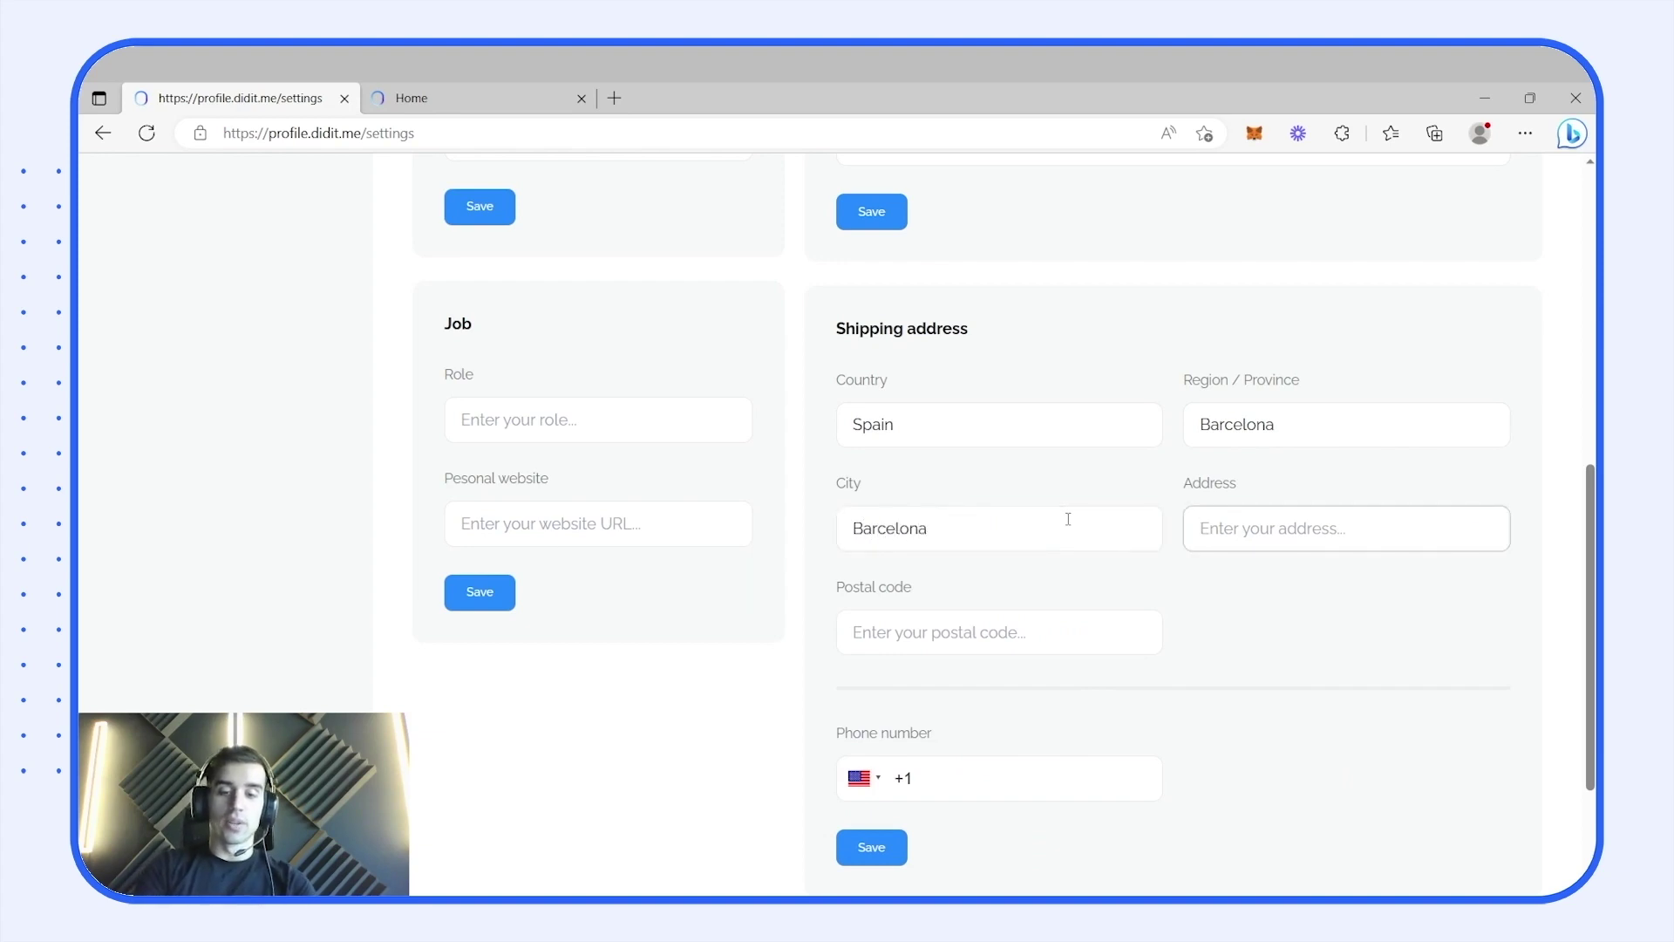
pyautogui.write('Calle Balmes')
pyautogui.click(996, 630)
pyautogui.write('08')
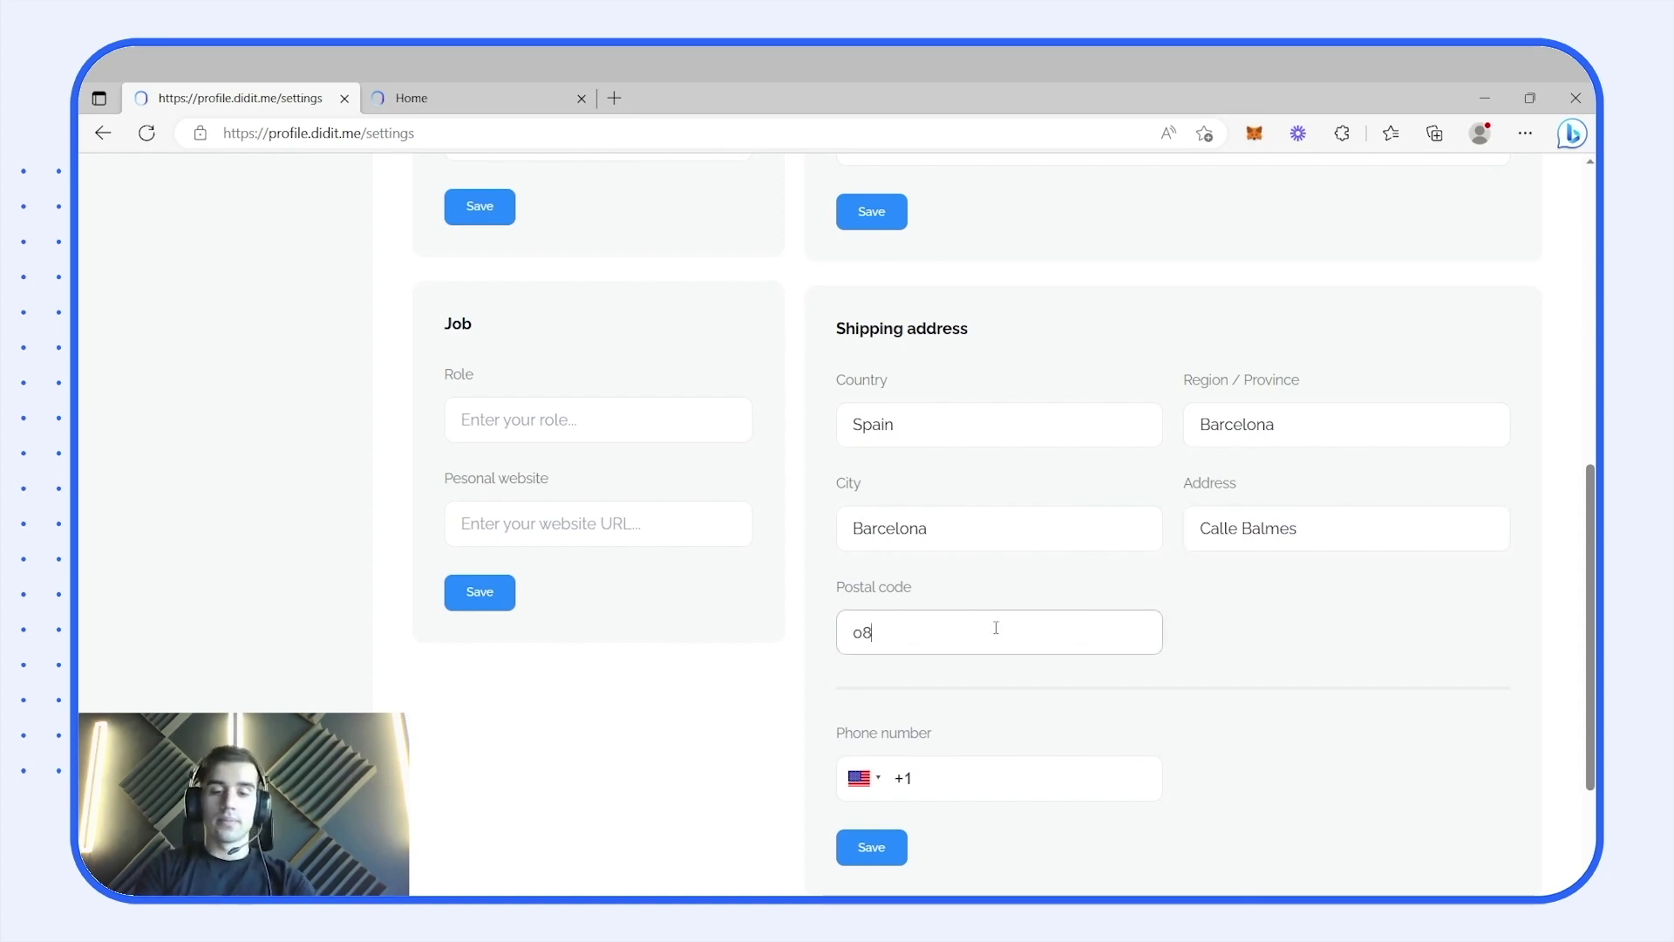
pyautogui.write('8008')
pyautogui.press('BackSpace')
pyautogui.press('BackSpace')
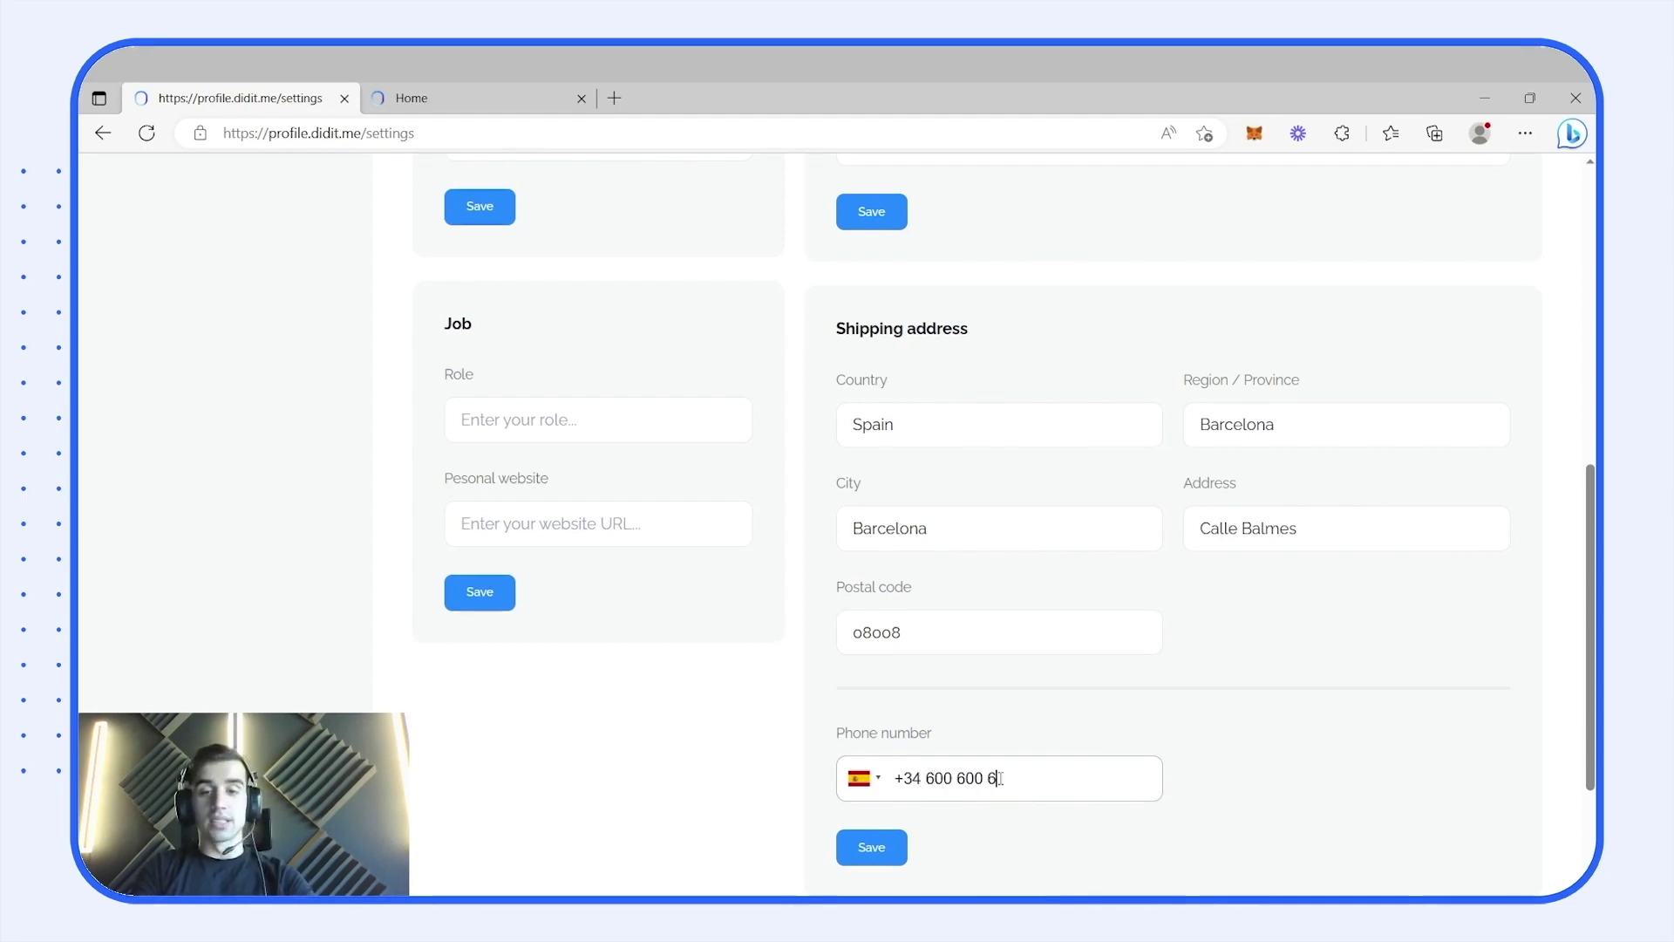
pyautogui.click(895, 851)
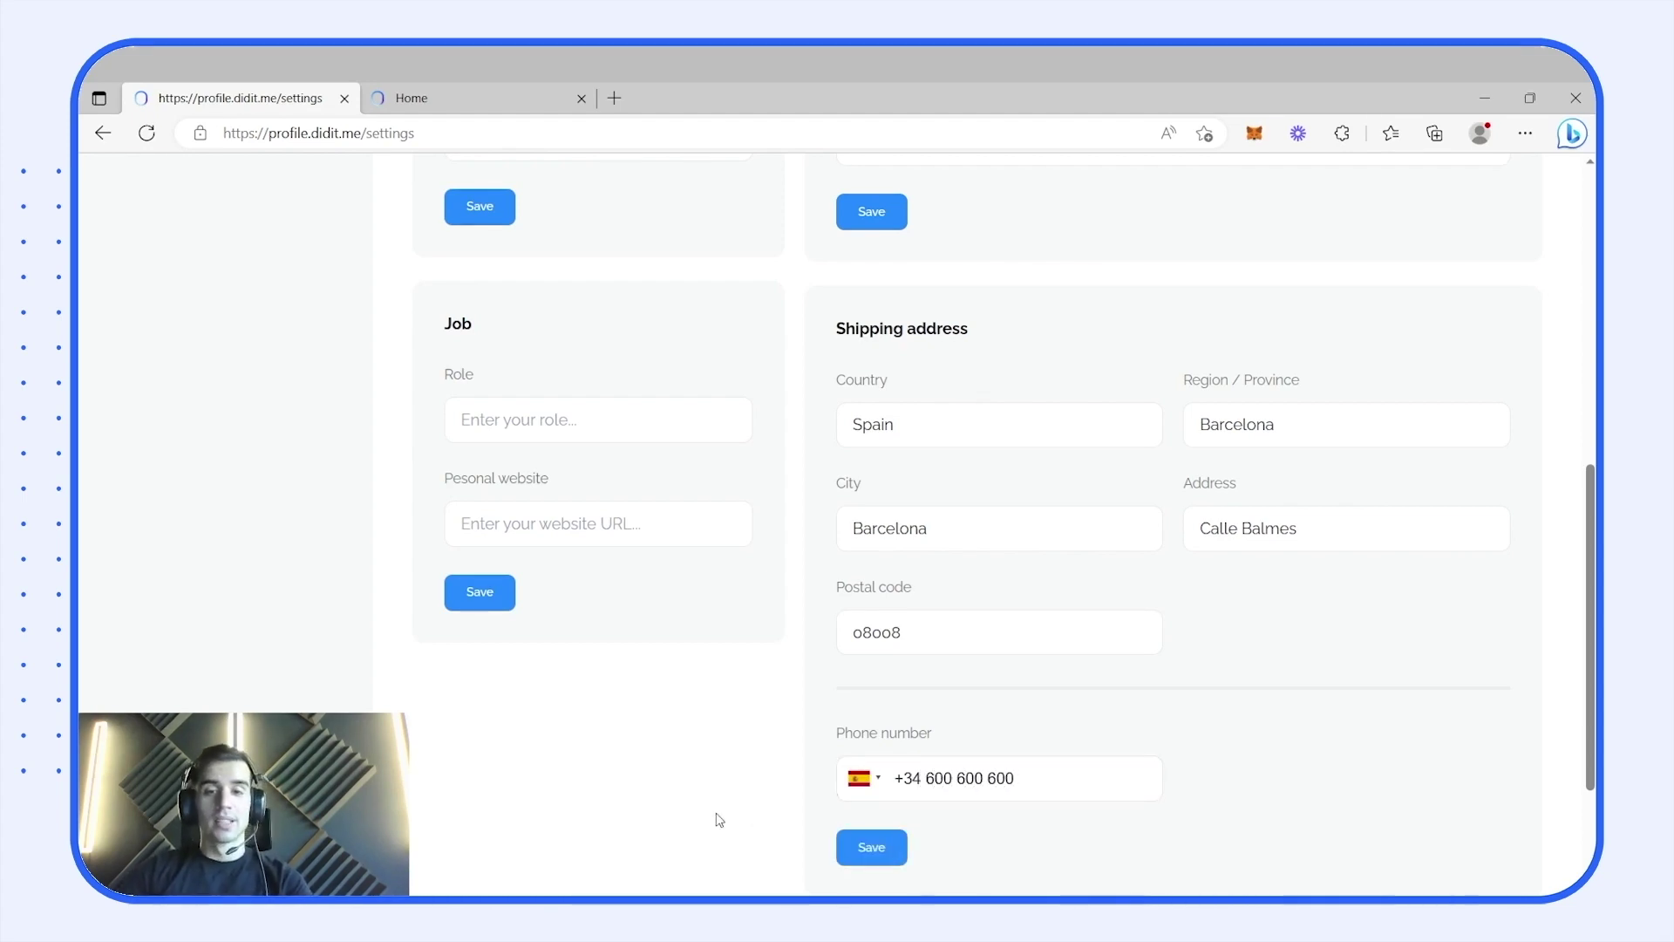
pyautogui.scroll(-1, 720, 820)
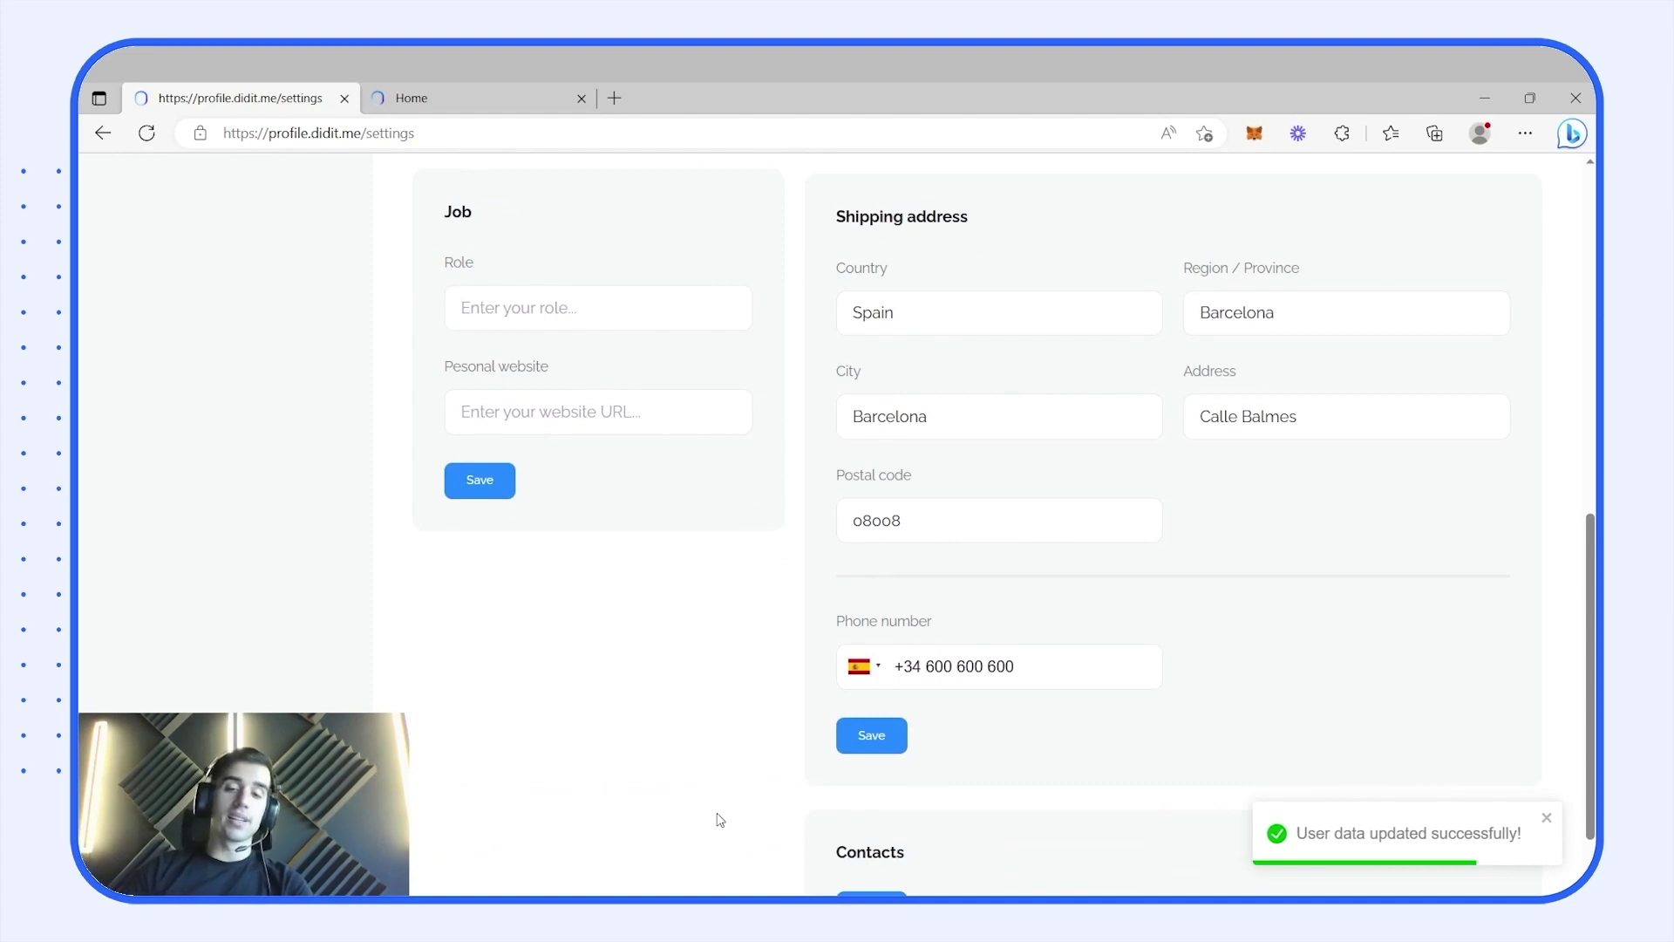
pyautogui.scroll(1, 720, 819)
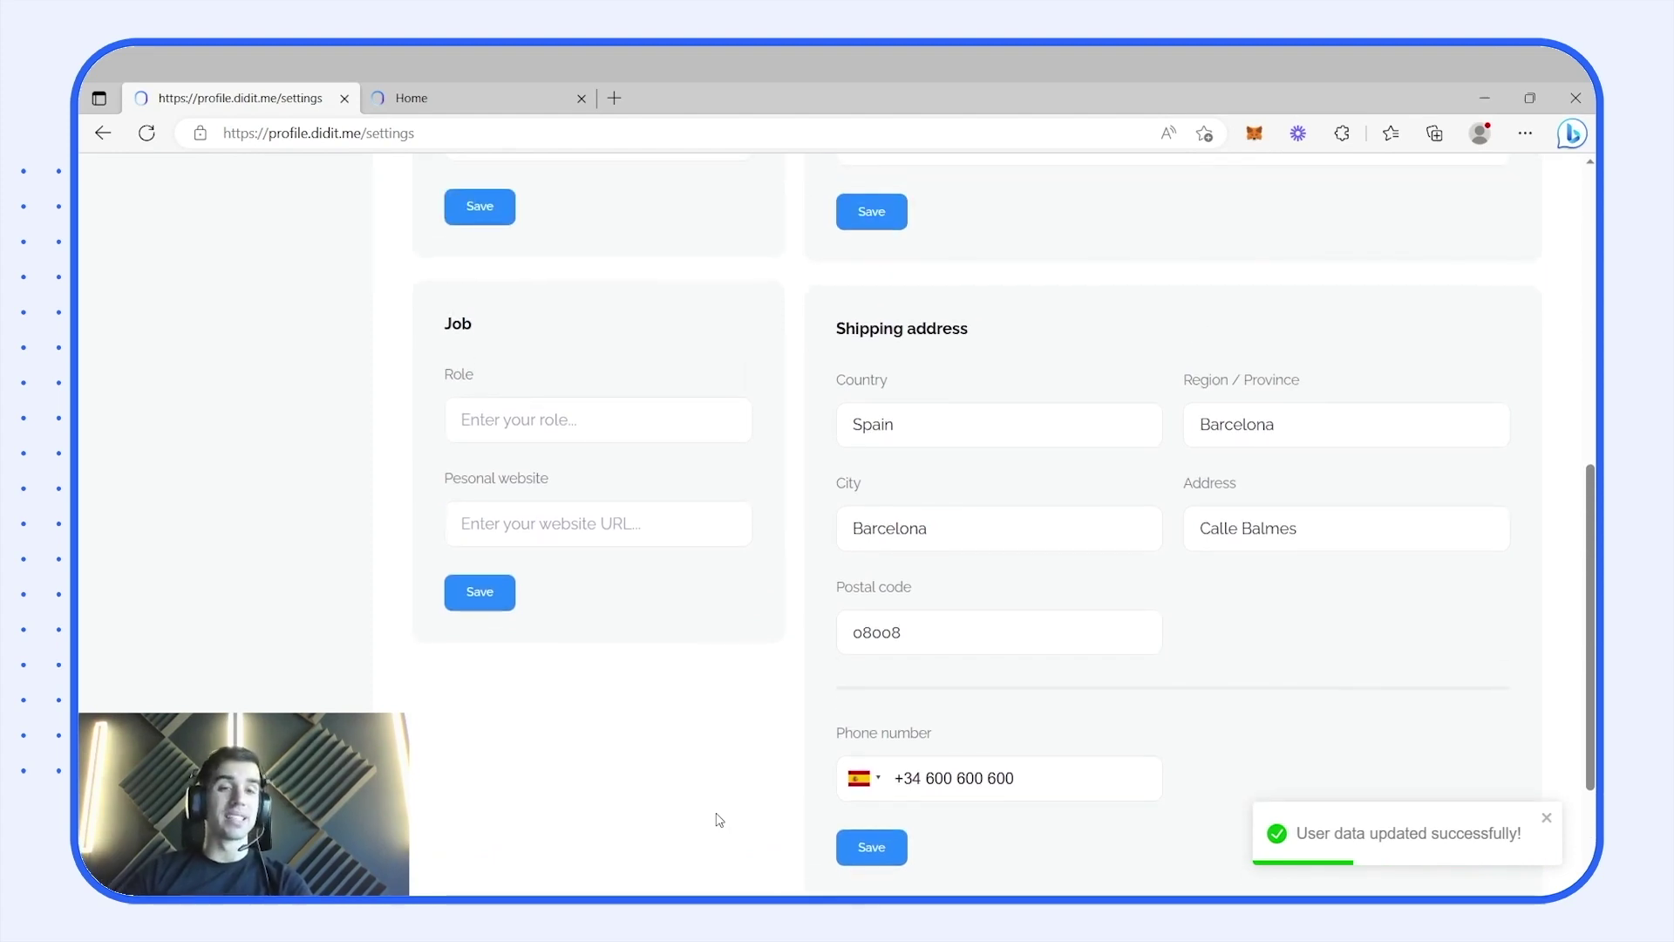
pyautogui.scroll(1, 720, 820)
pyautogui.scroll(-2, 720, 820)
pyautogui.scroll(1, 720, 819)
pyautogui.scroll(-1, 720, 819)
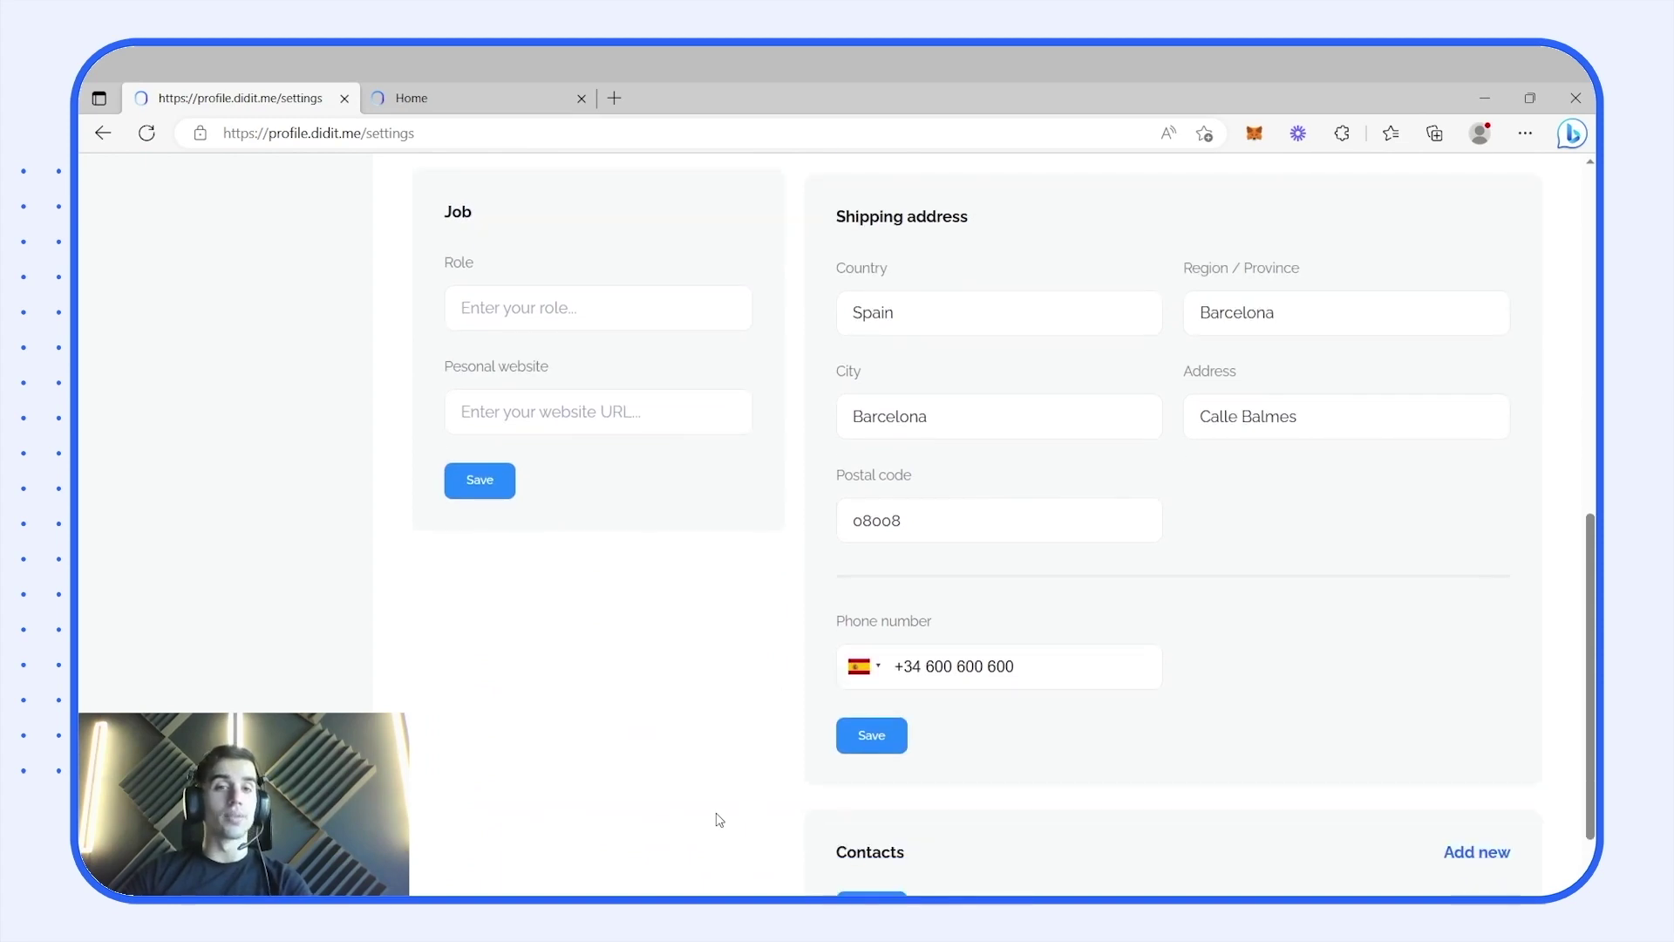
pyautogui.scroll(-1, 740, 800)
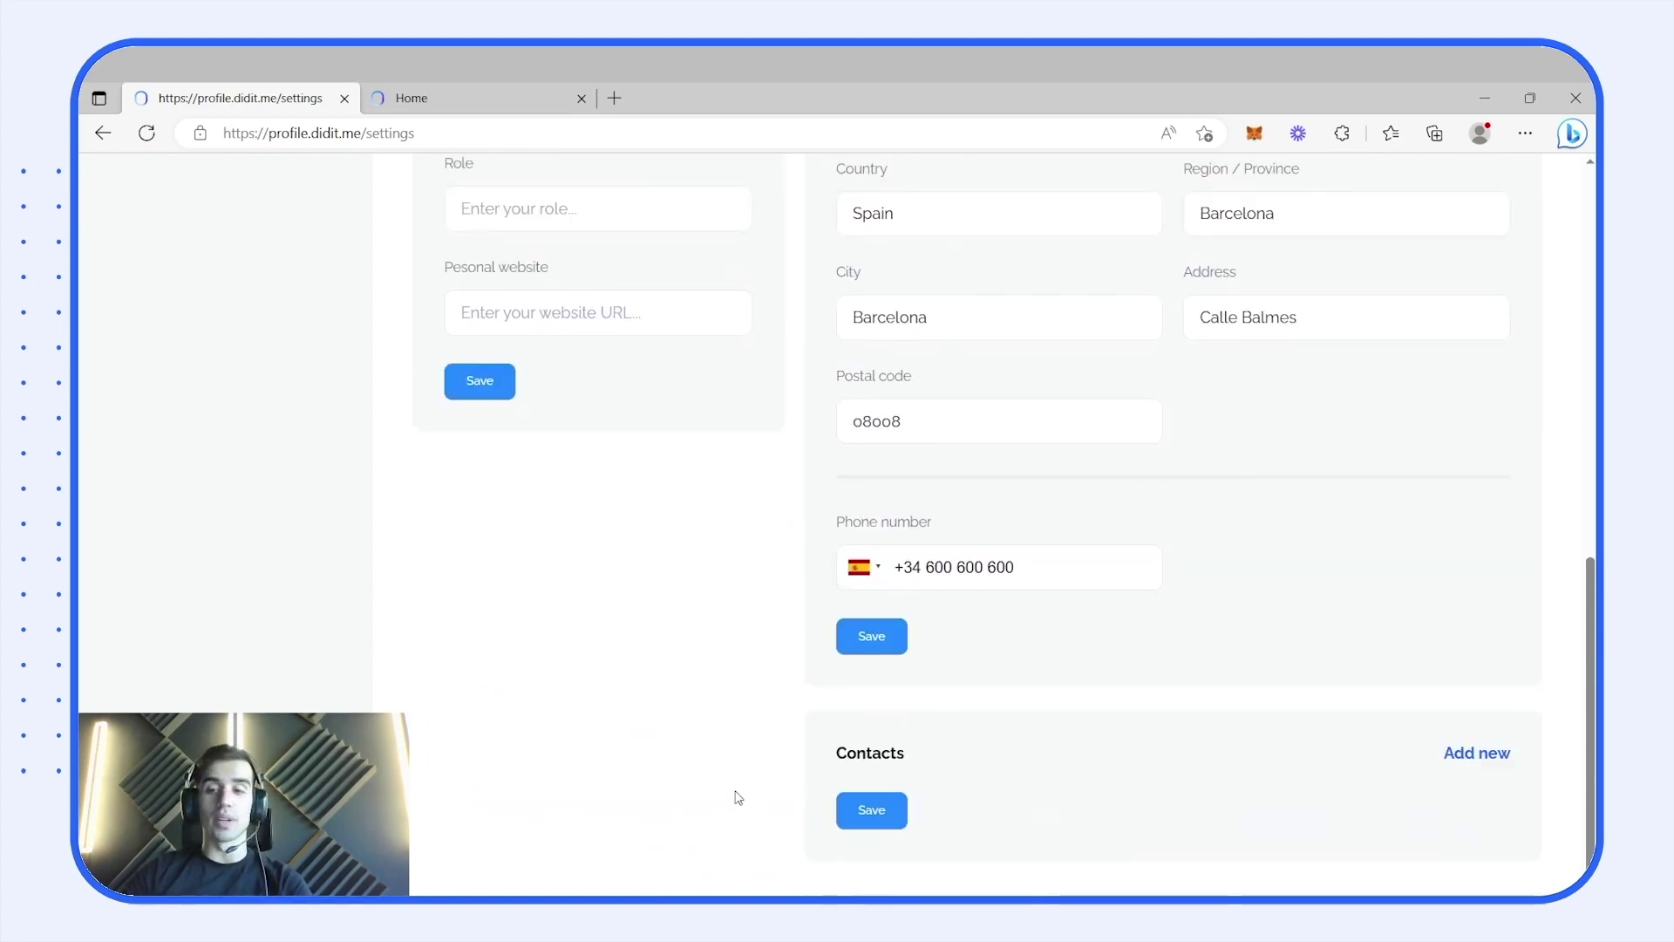
pyautogui.scroll(1, 729, 799)
pyautogui.scroll(-1, 723, 778)
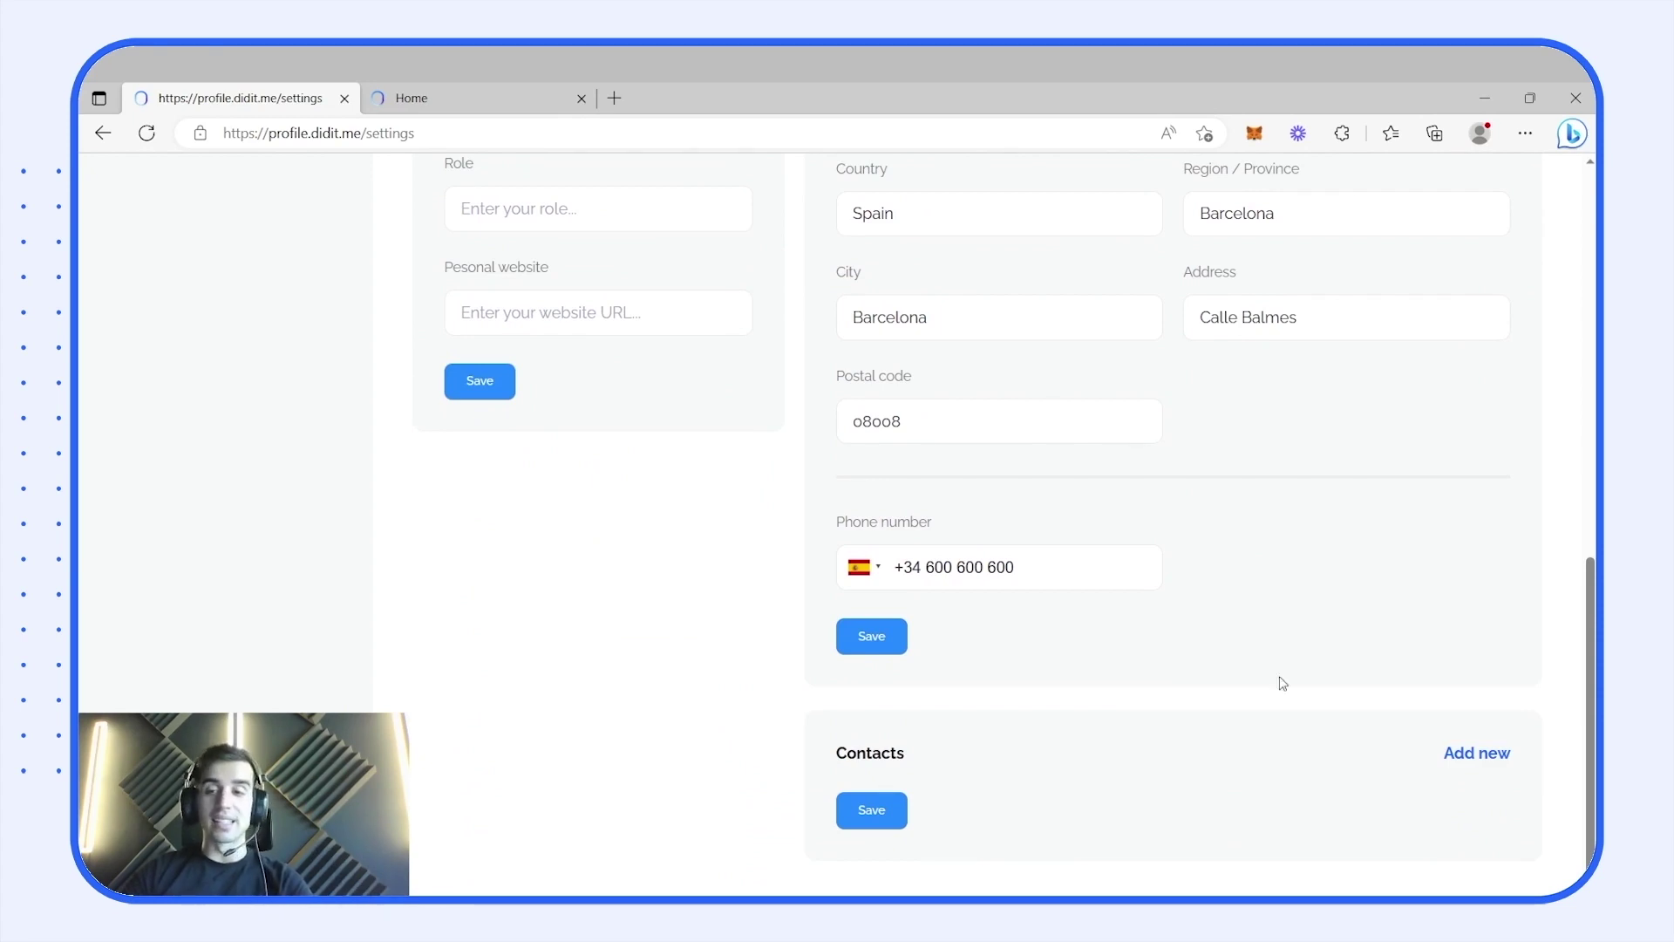
pyautogui.click(1474, 754)
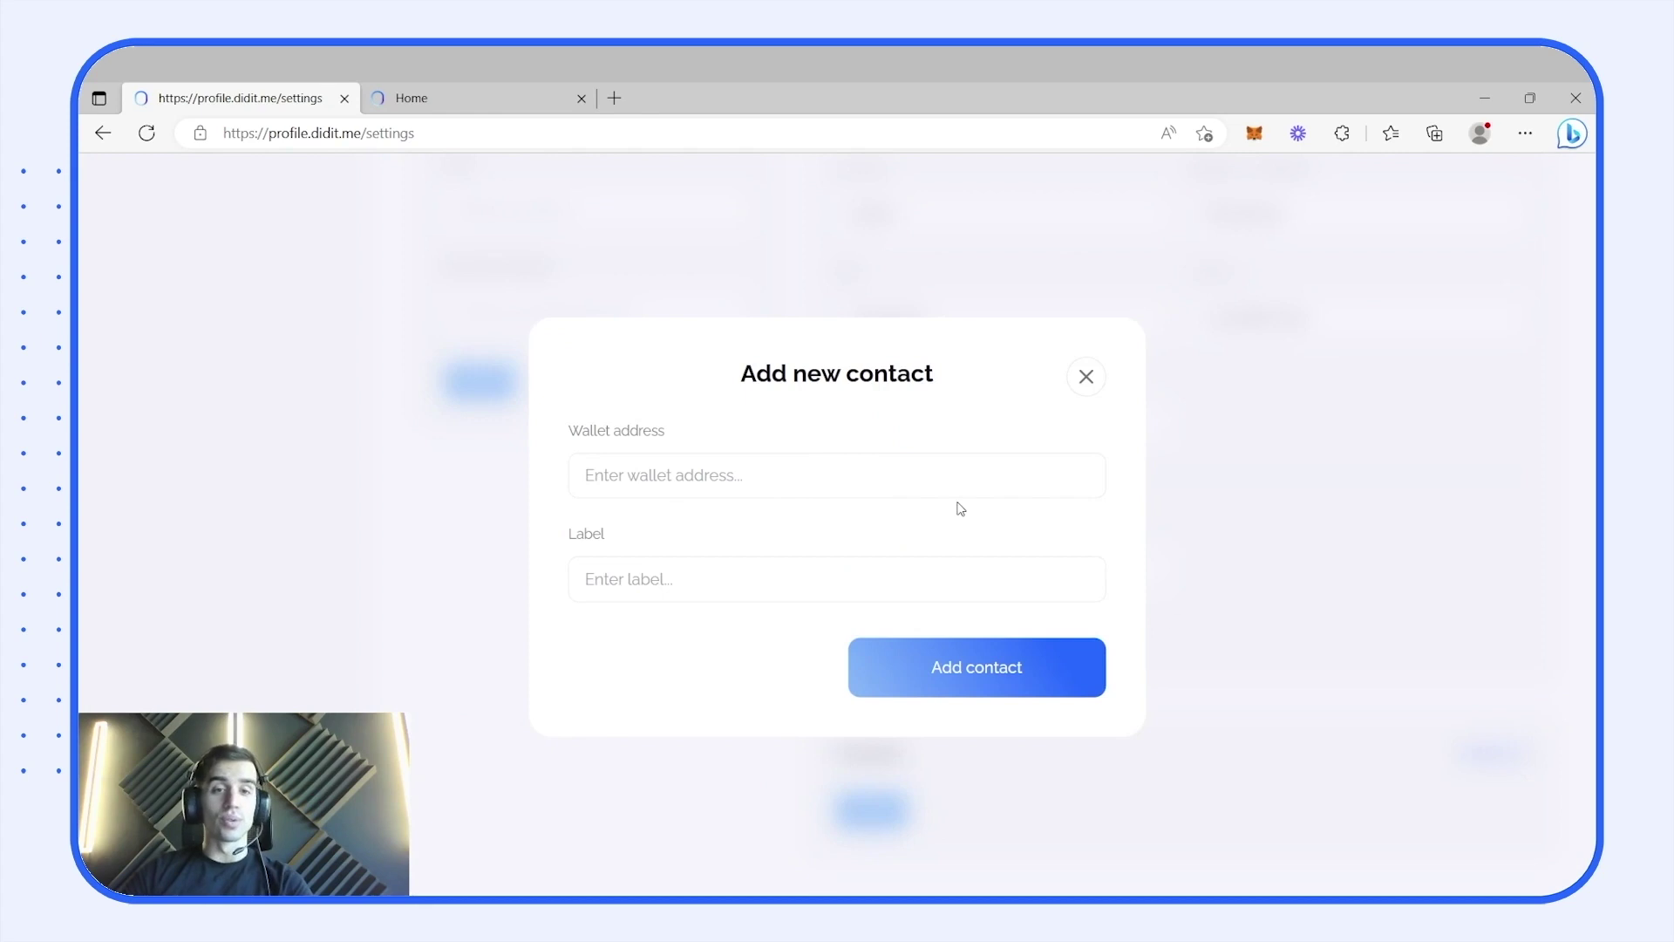
pyautogui.click(1189, 495)
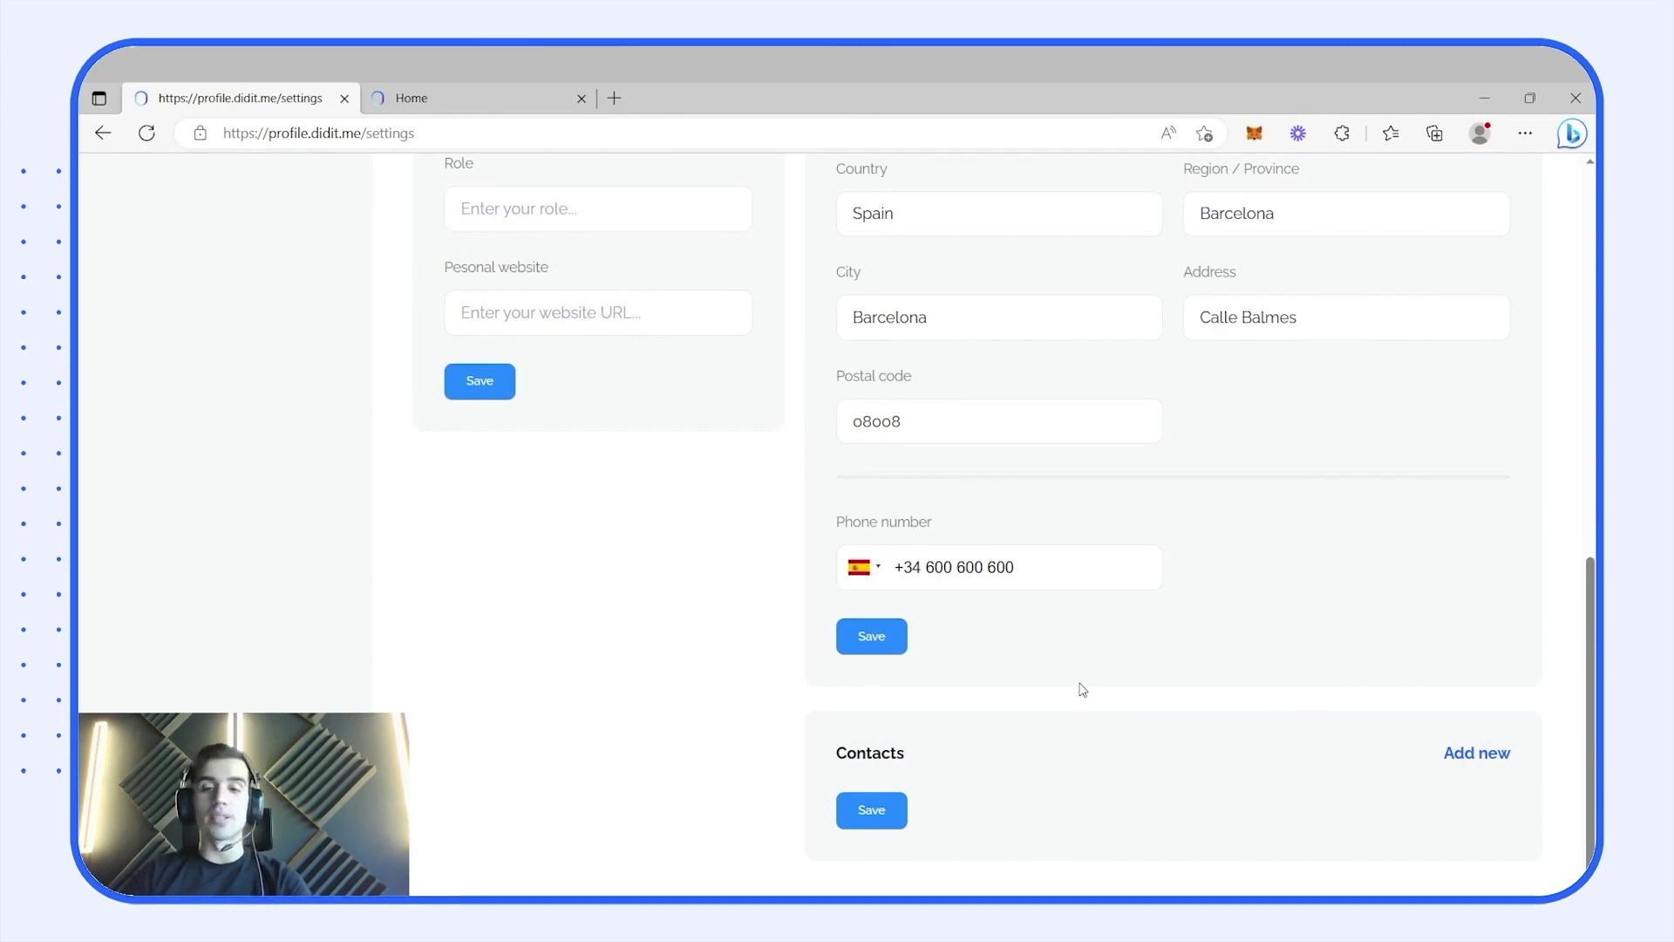
pyautogui.scroll(10, 1082, 690)
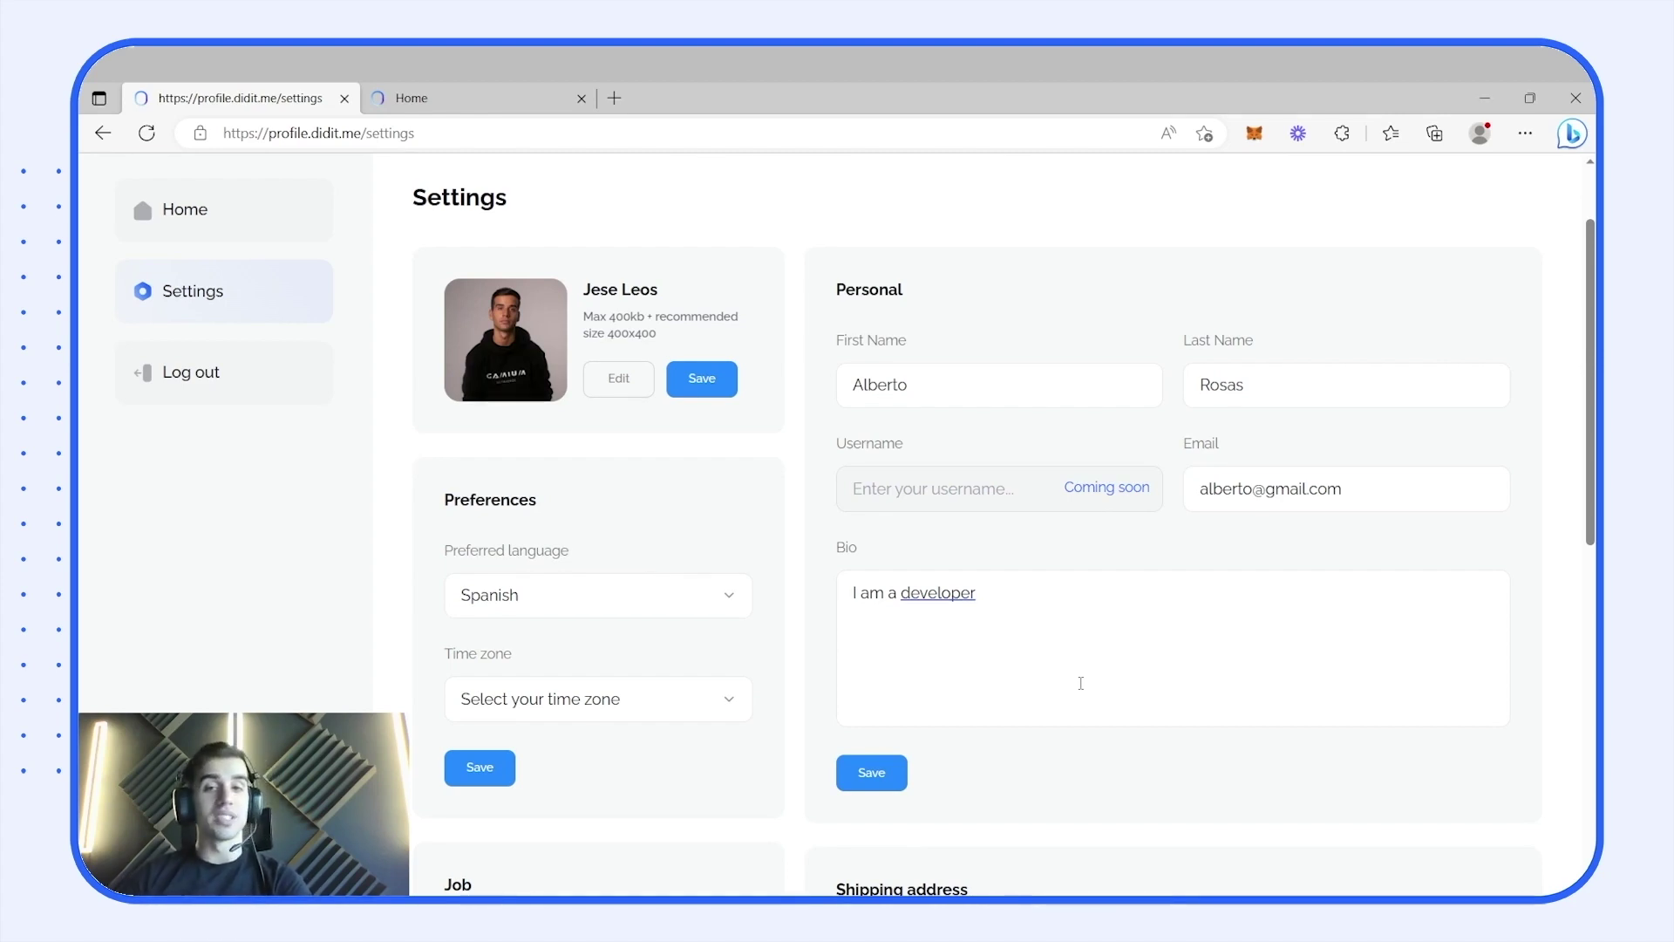
# - Review the saved personal and shipping settings, then switch to the demo.ecommerce.didit.me tab
pyautogui.doubleClick(961, 380)
pyautogui.click(1043, 329)
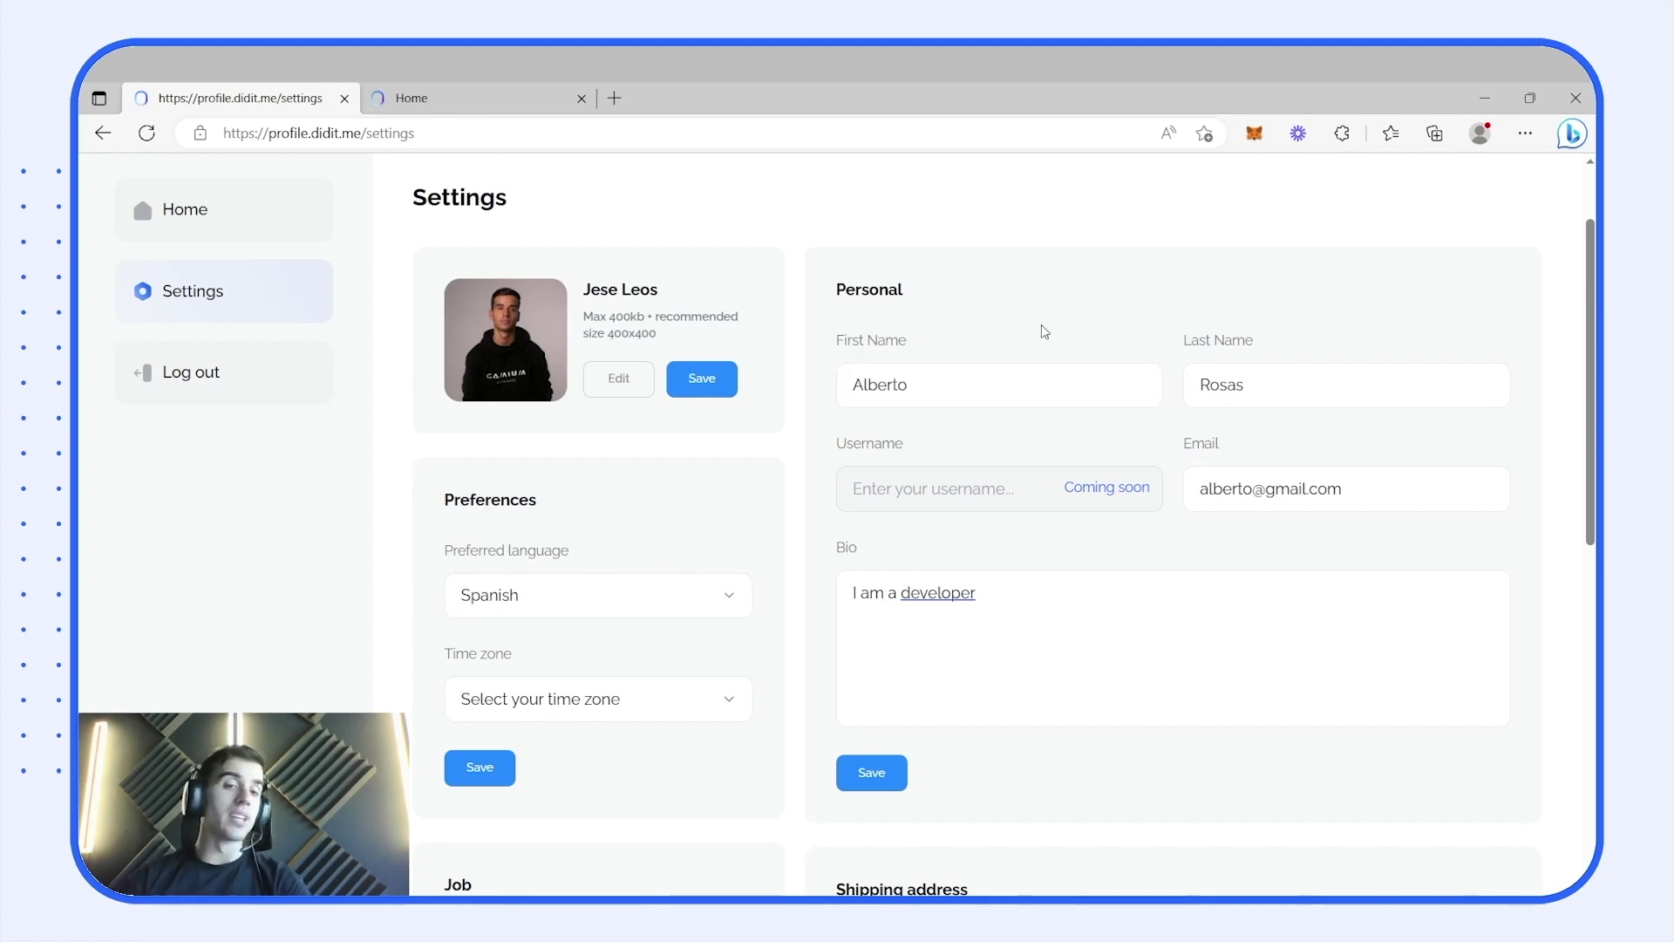
pyautogui.scroll(-8, 798, 601)
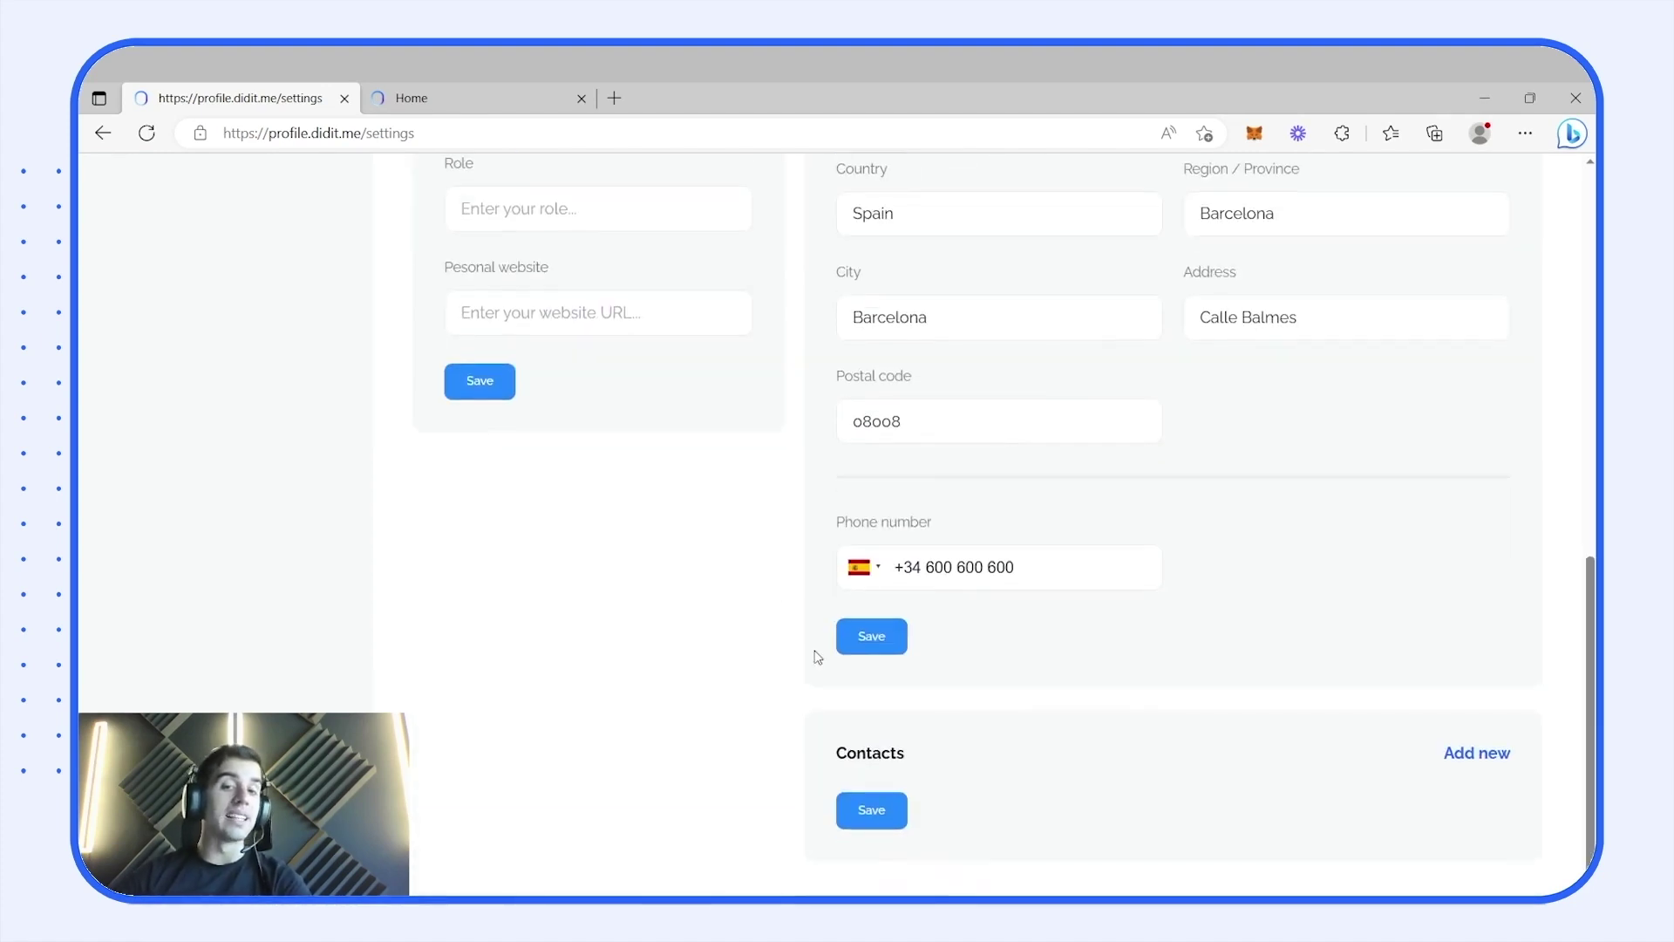
pyautogui.scroll(8, 1037, 746)
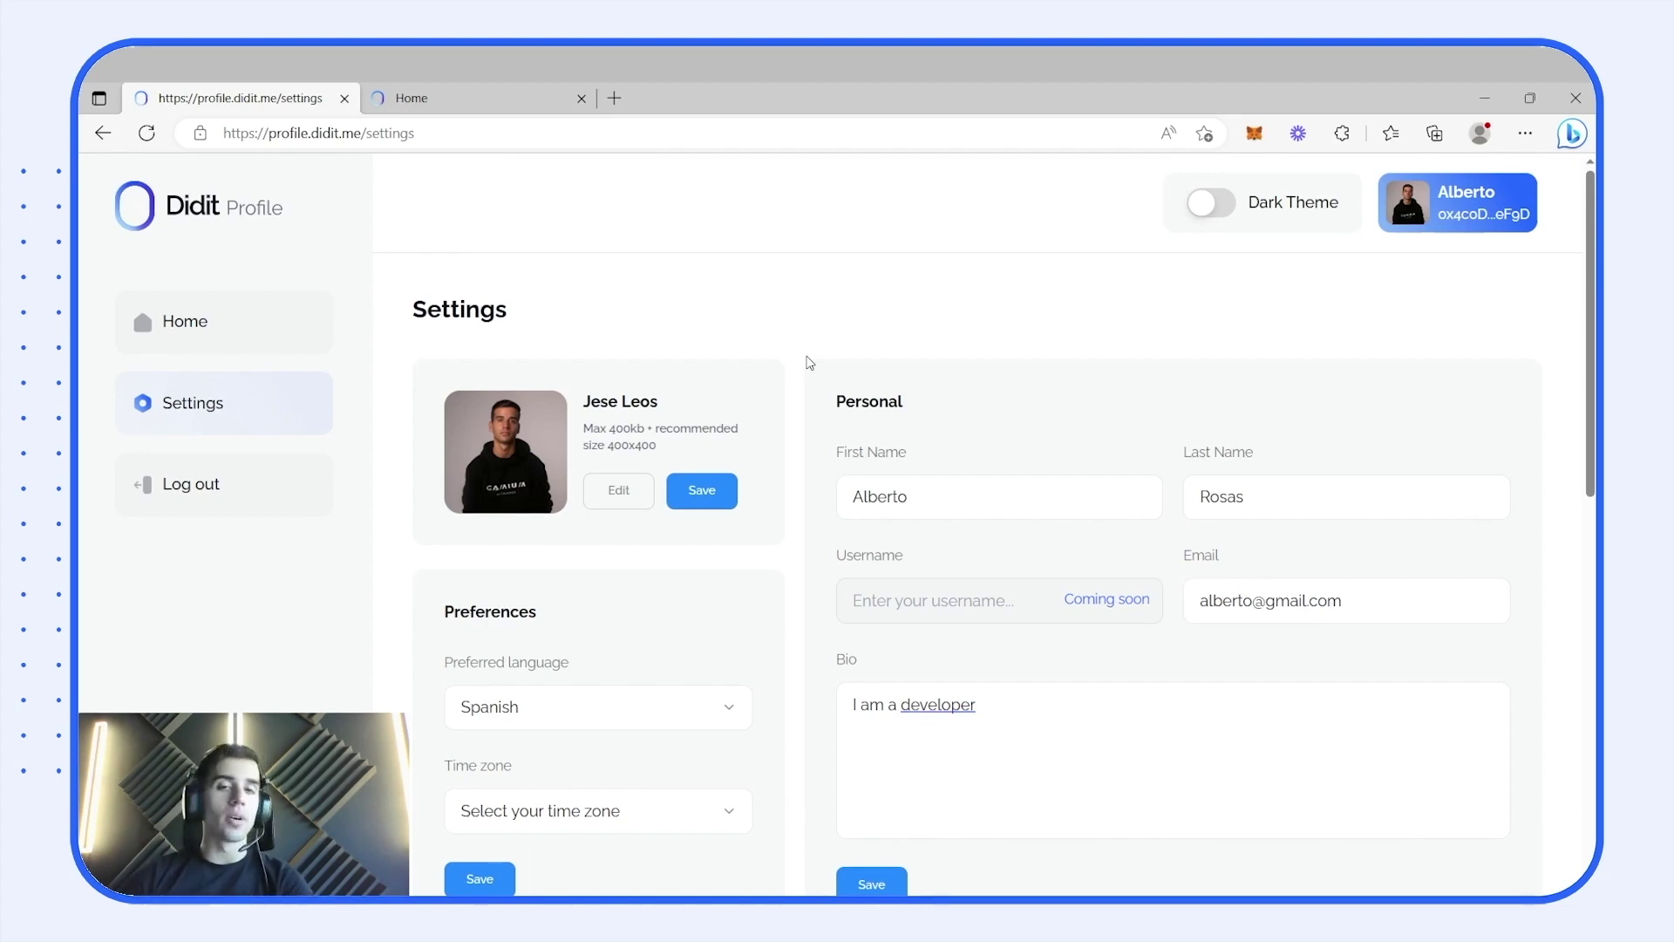
pyautogui.scroll(-1, 810, 362)
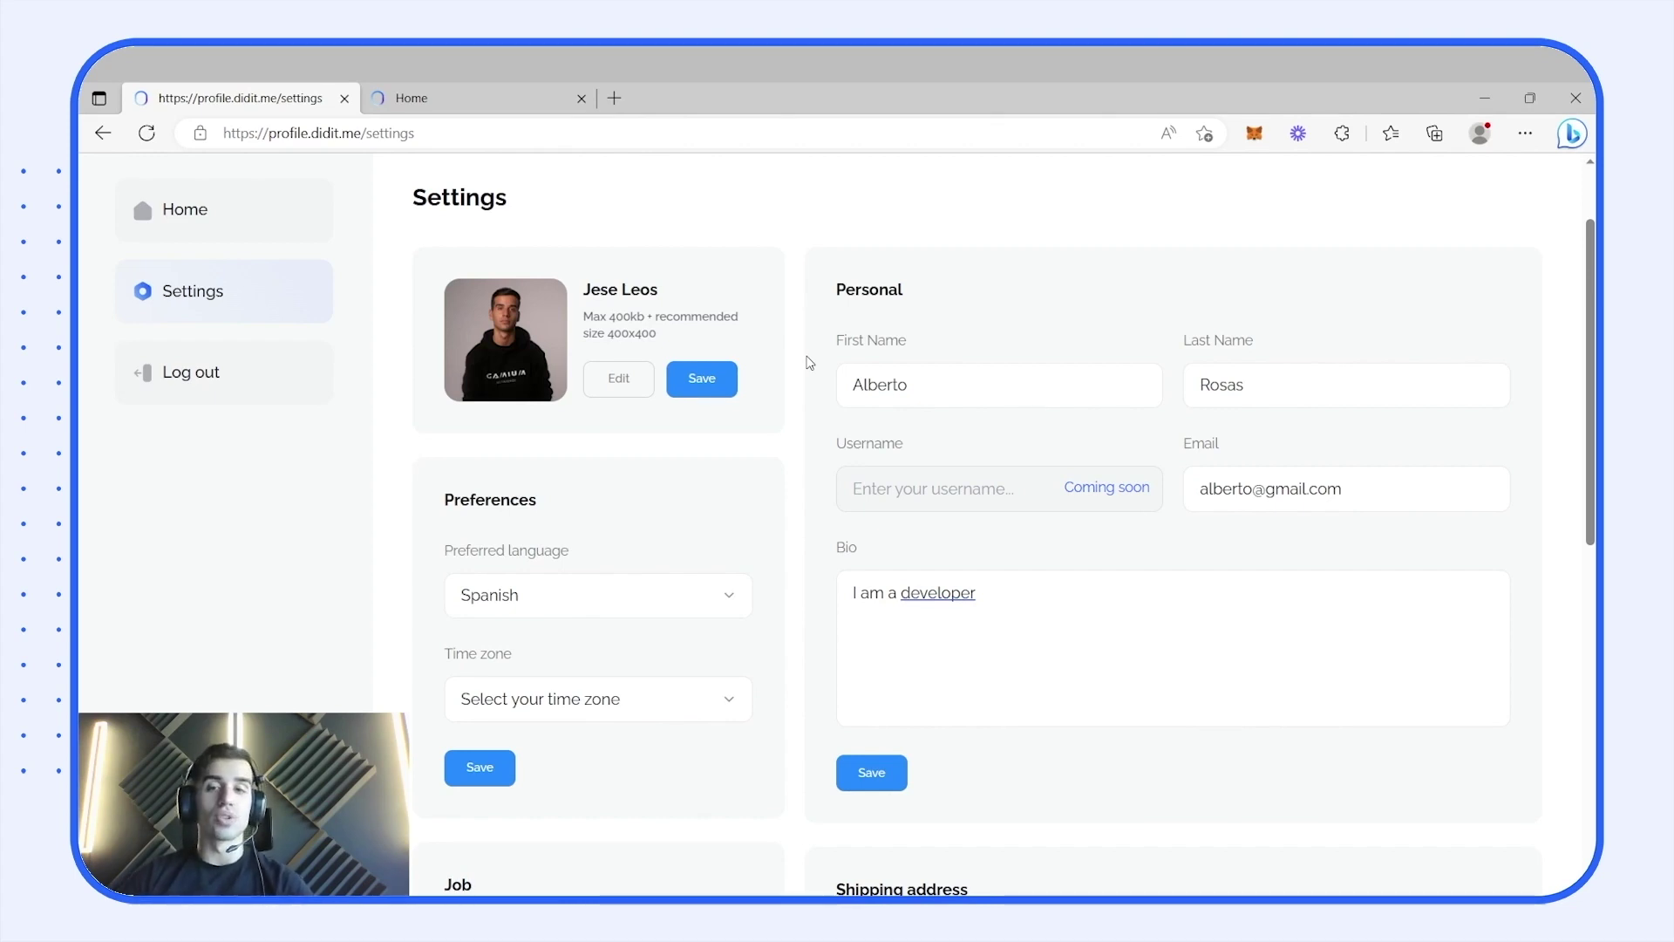
pyautogui.scroll(-9, 1132, 459)
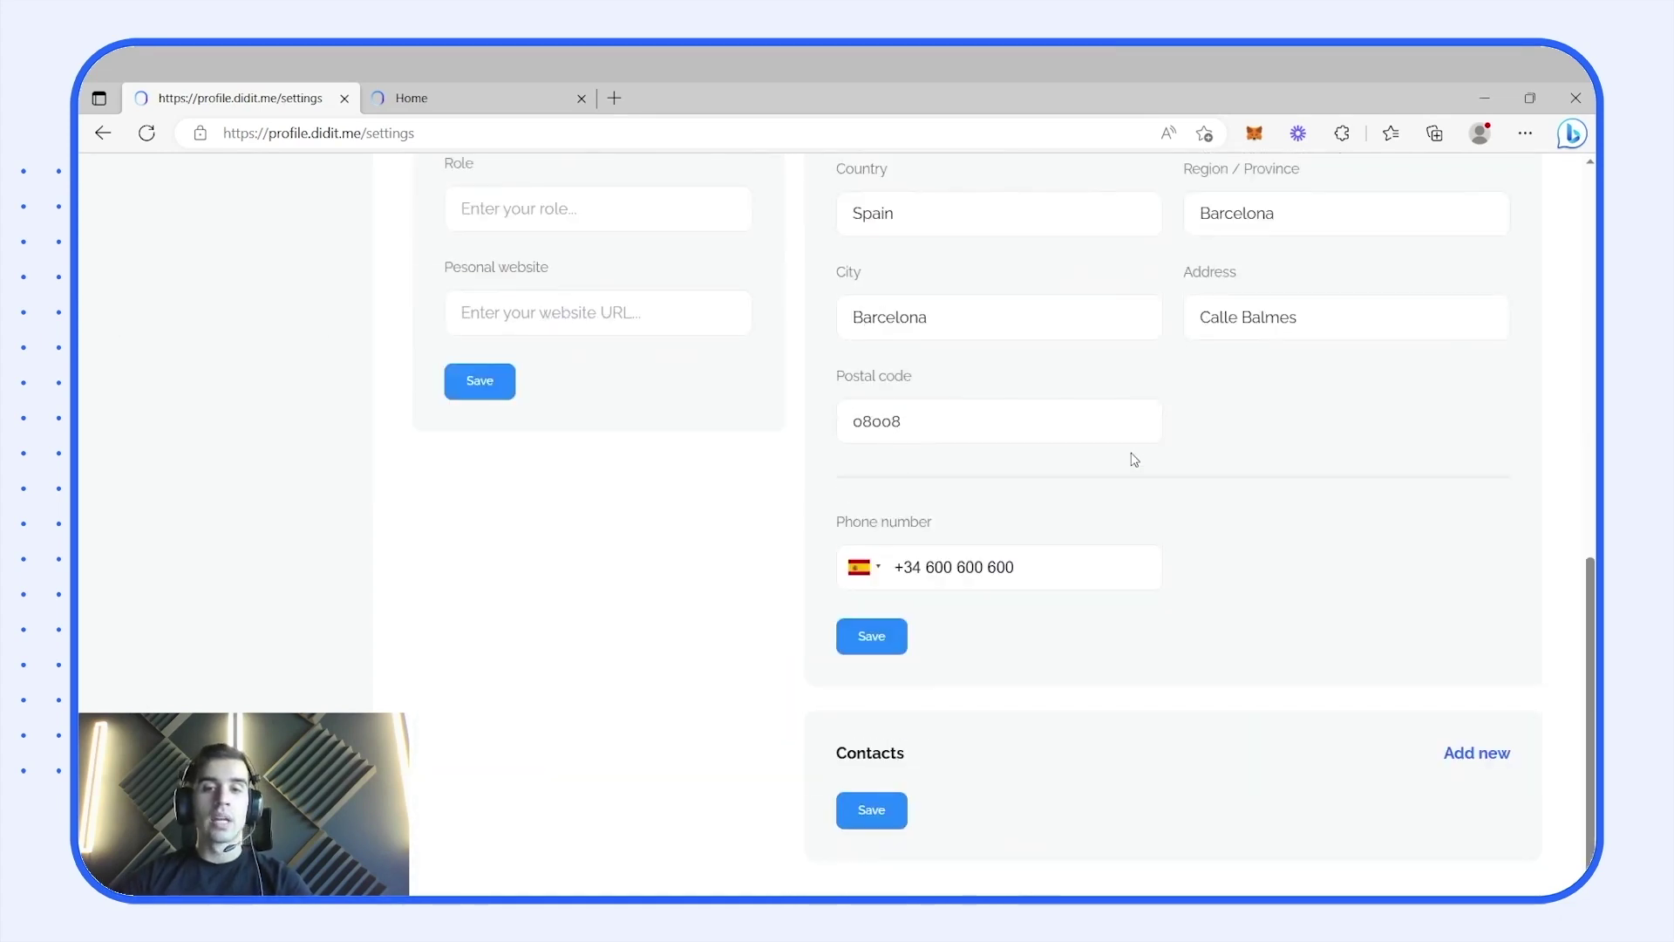
pyautogui.scroll(10, 1132, 457)
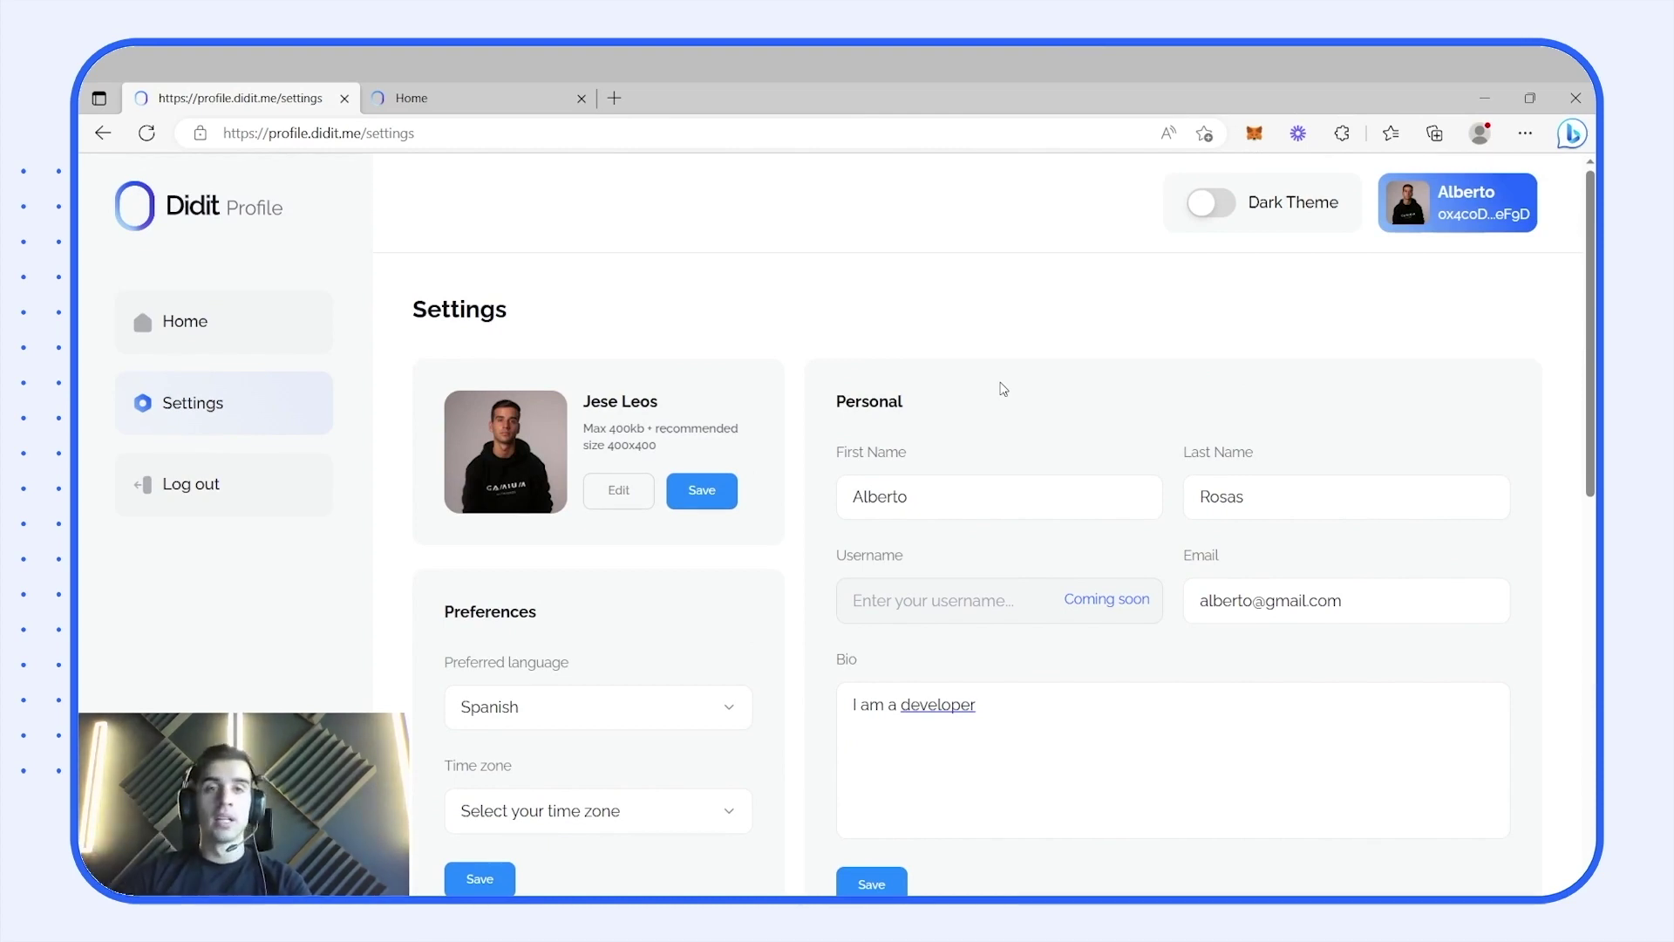
pyautogui.click(488, 98)
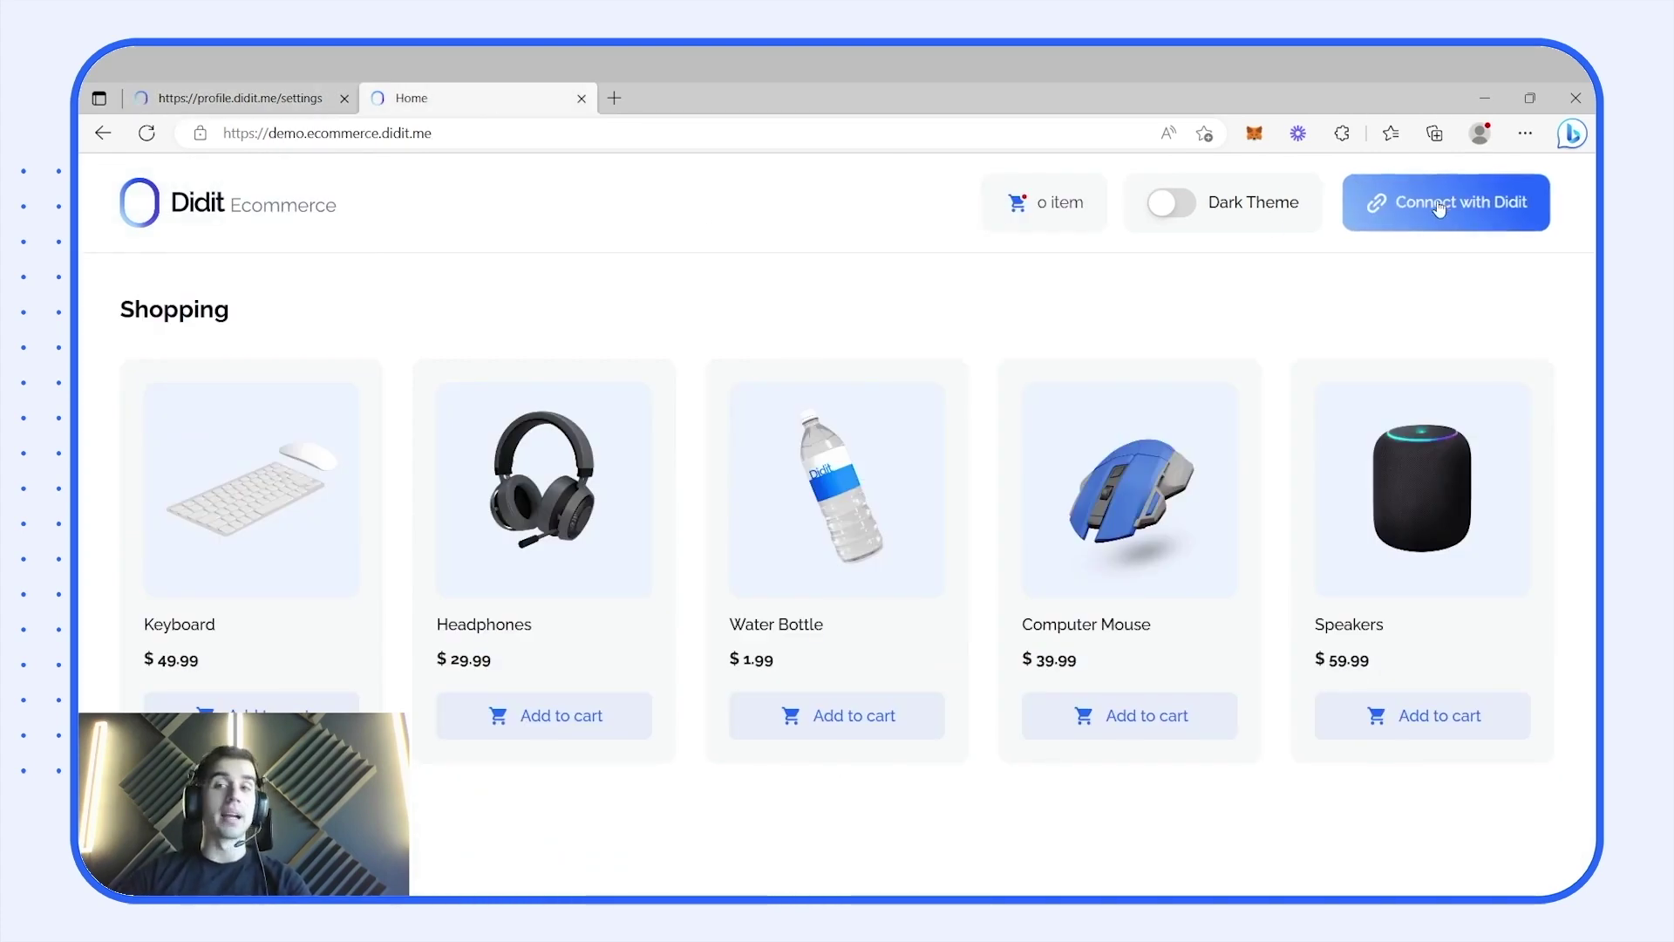
# - Connect MetaMask to the Didit Ecommerce shop and allow switching to the Goerli network
pyautogui.click(1482, 202)
pyautogui.click(866, 493)
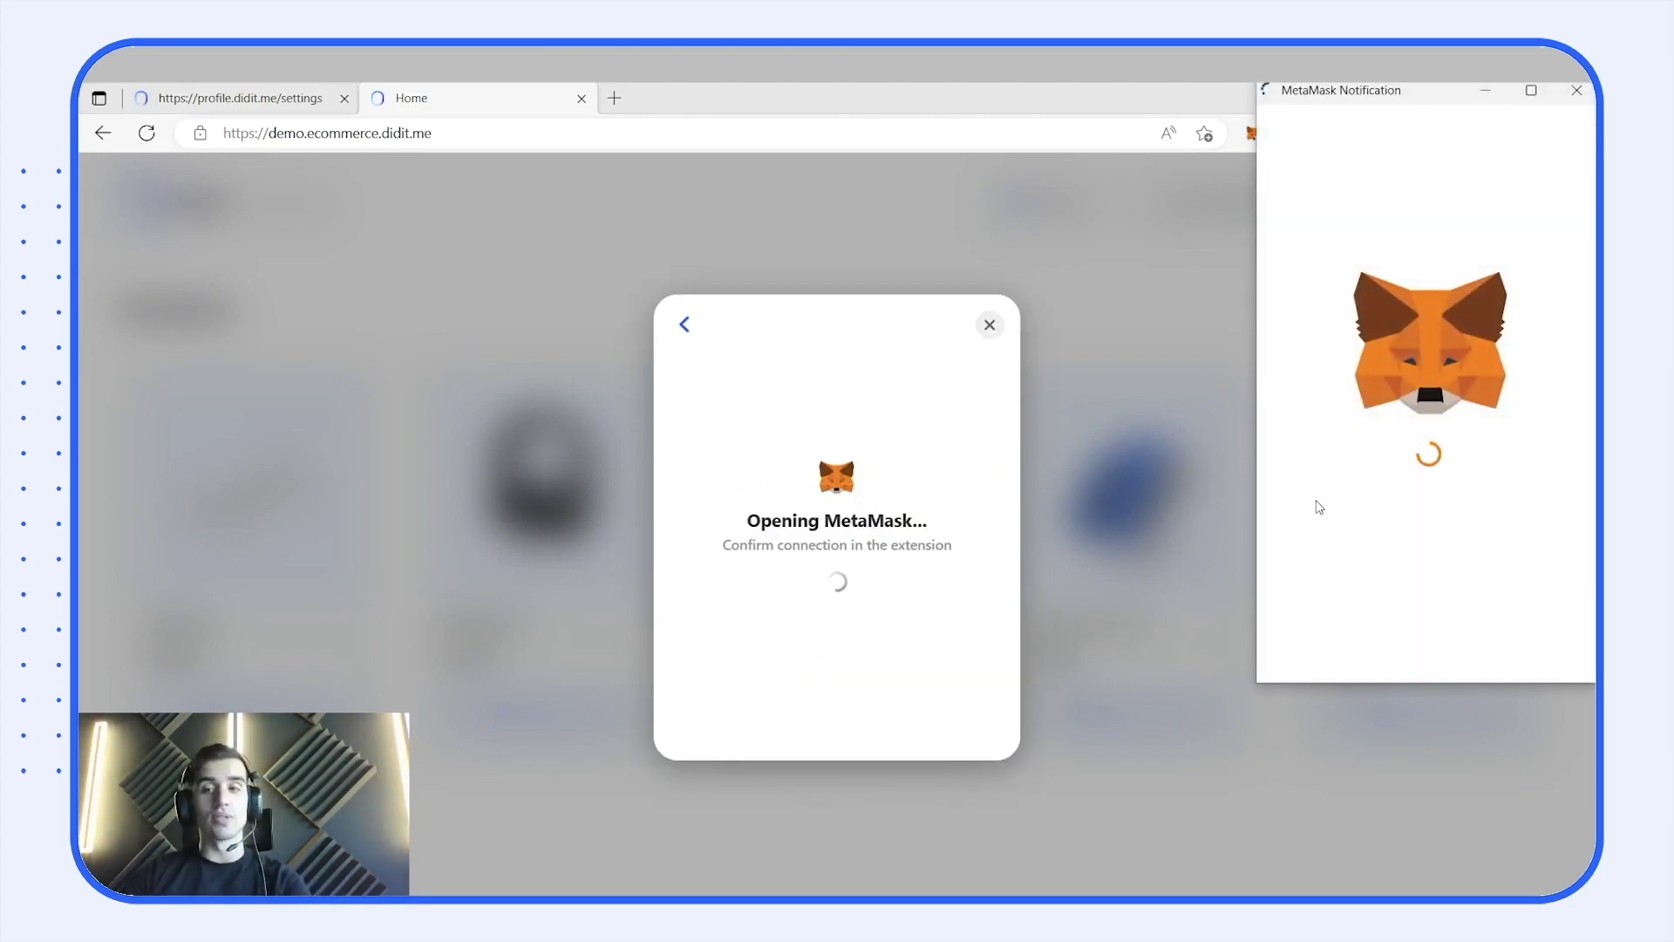
pyautogui.click(1521, 647)
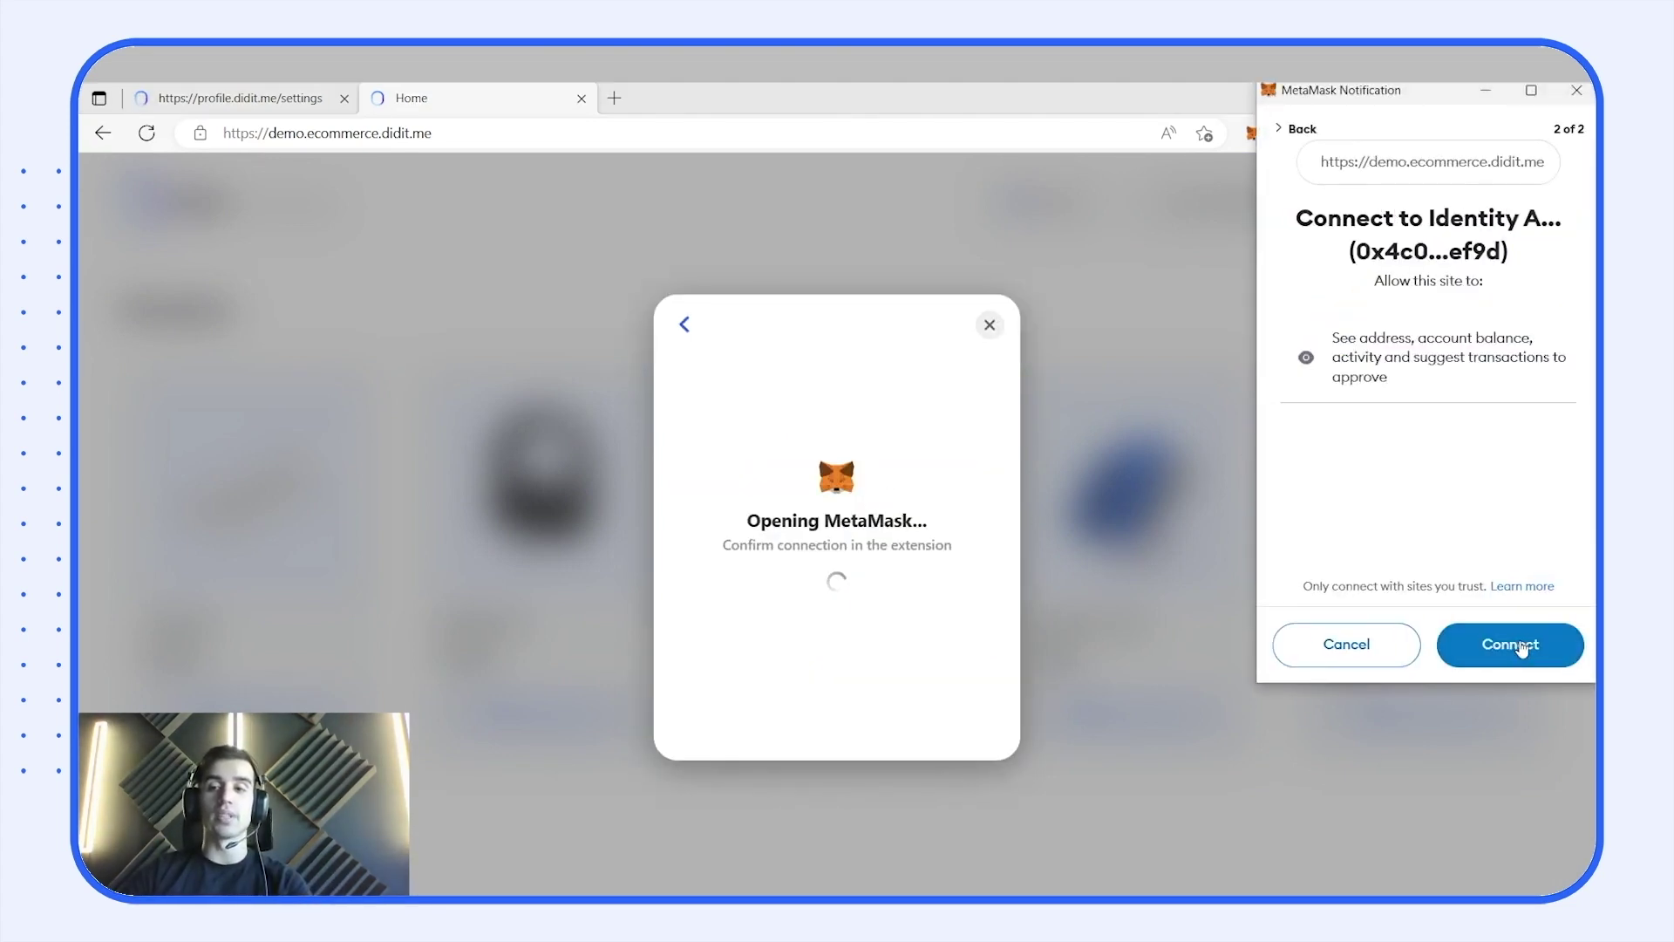
pyautogui.click(1521, 649)
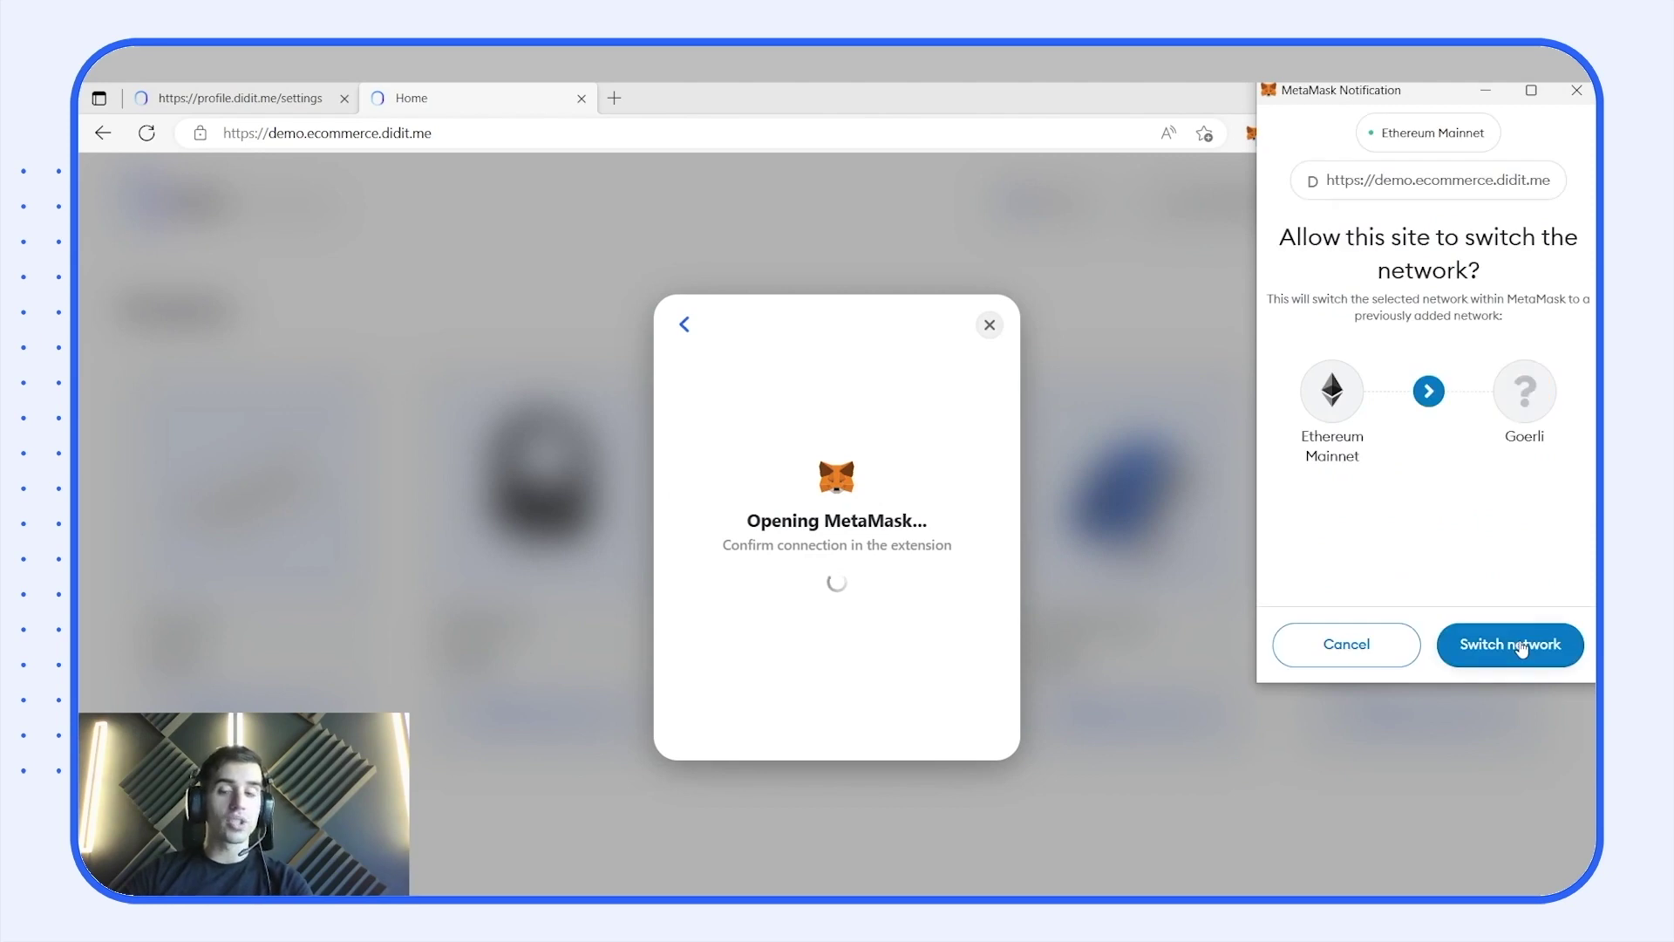
pyautogui.click(1521, 645)
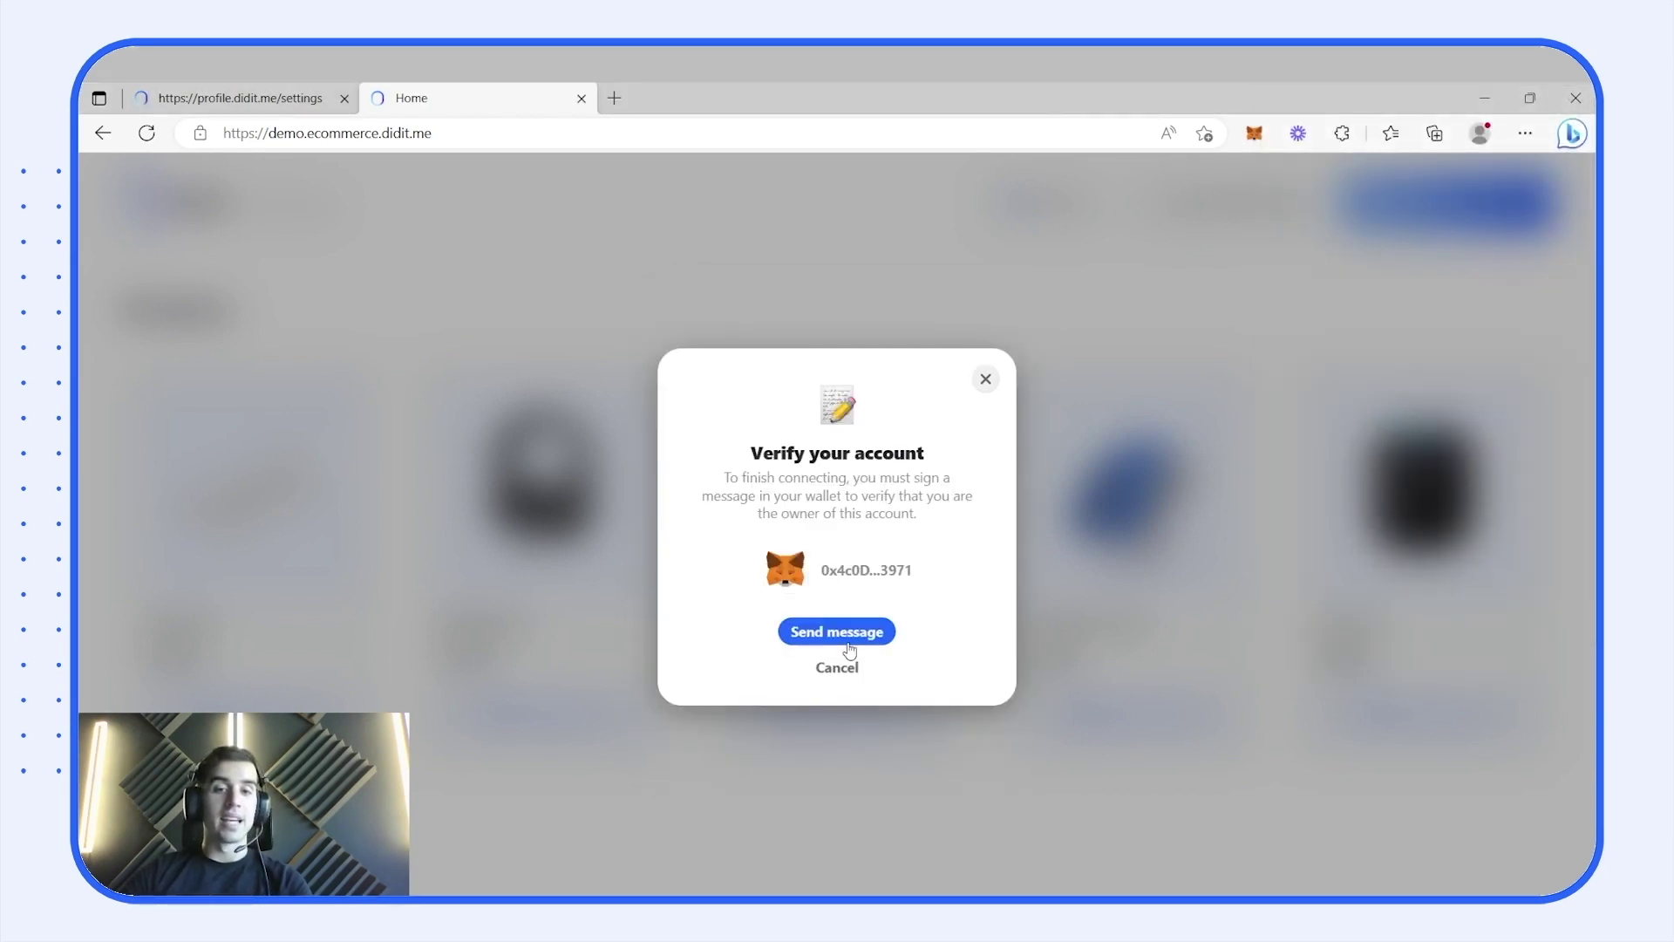
# - Request and sign the account verification message in MetaMask for the shop
pyautogui.click(852, 638)
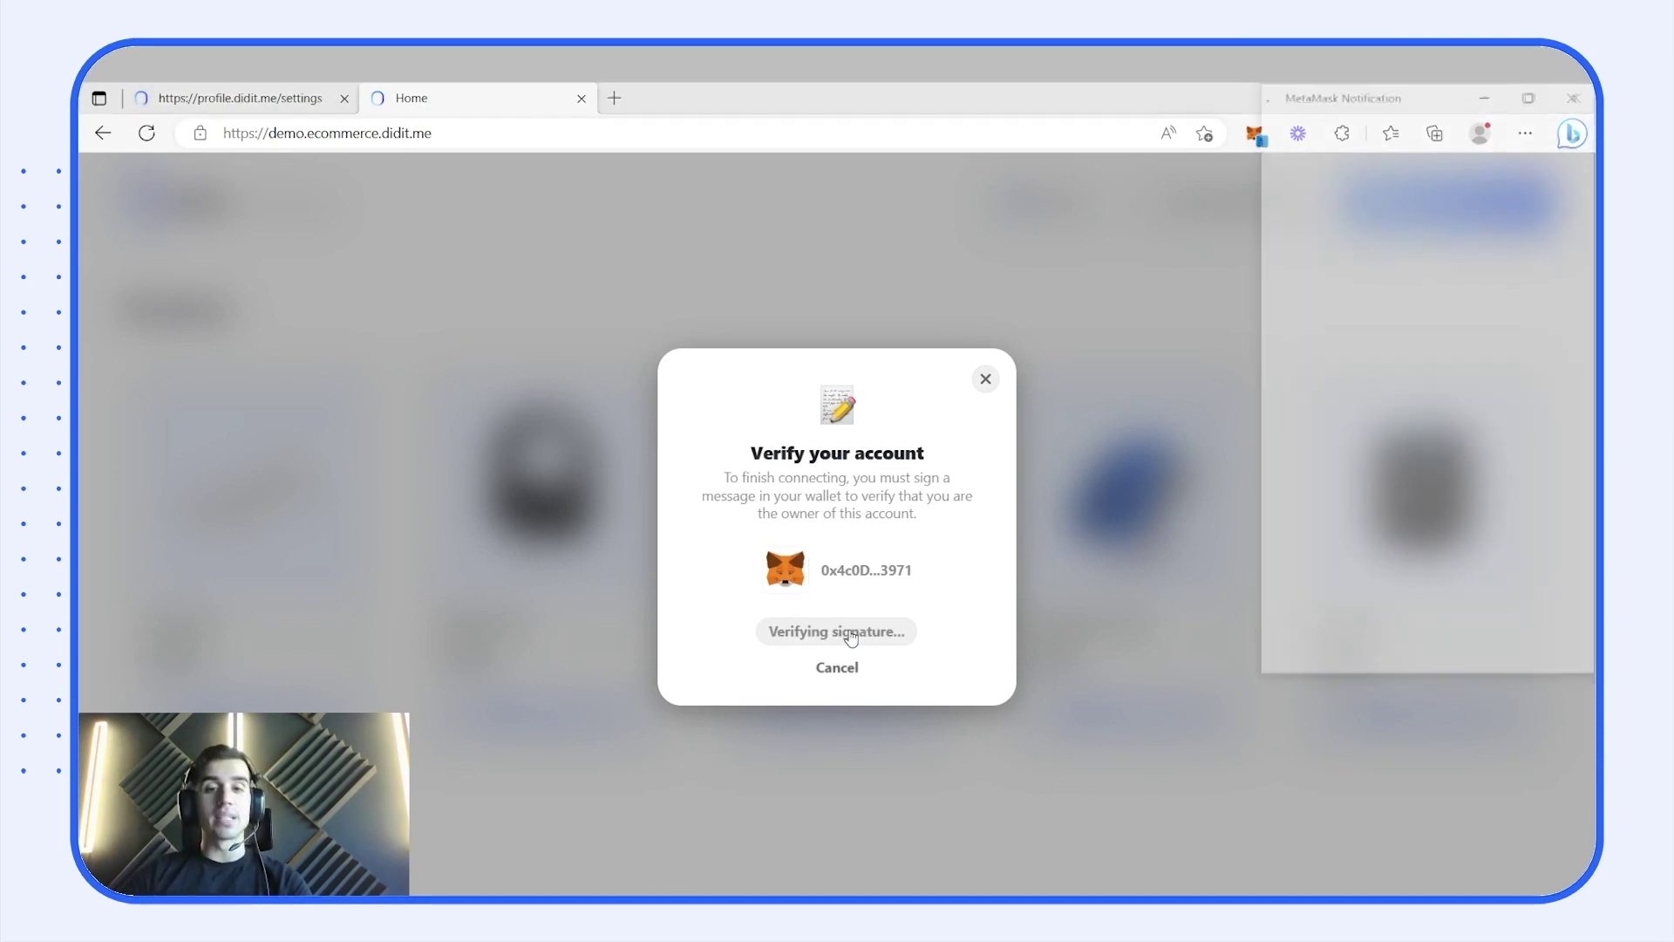
pyautogui.scroll(-2, 1376, 445)
pyautogui.scroll(-2, 1376, 445)
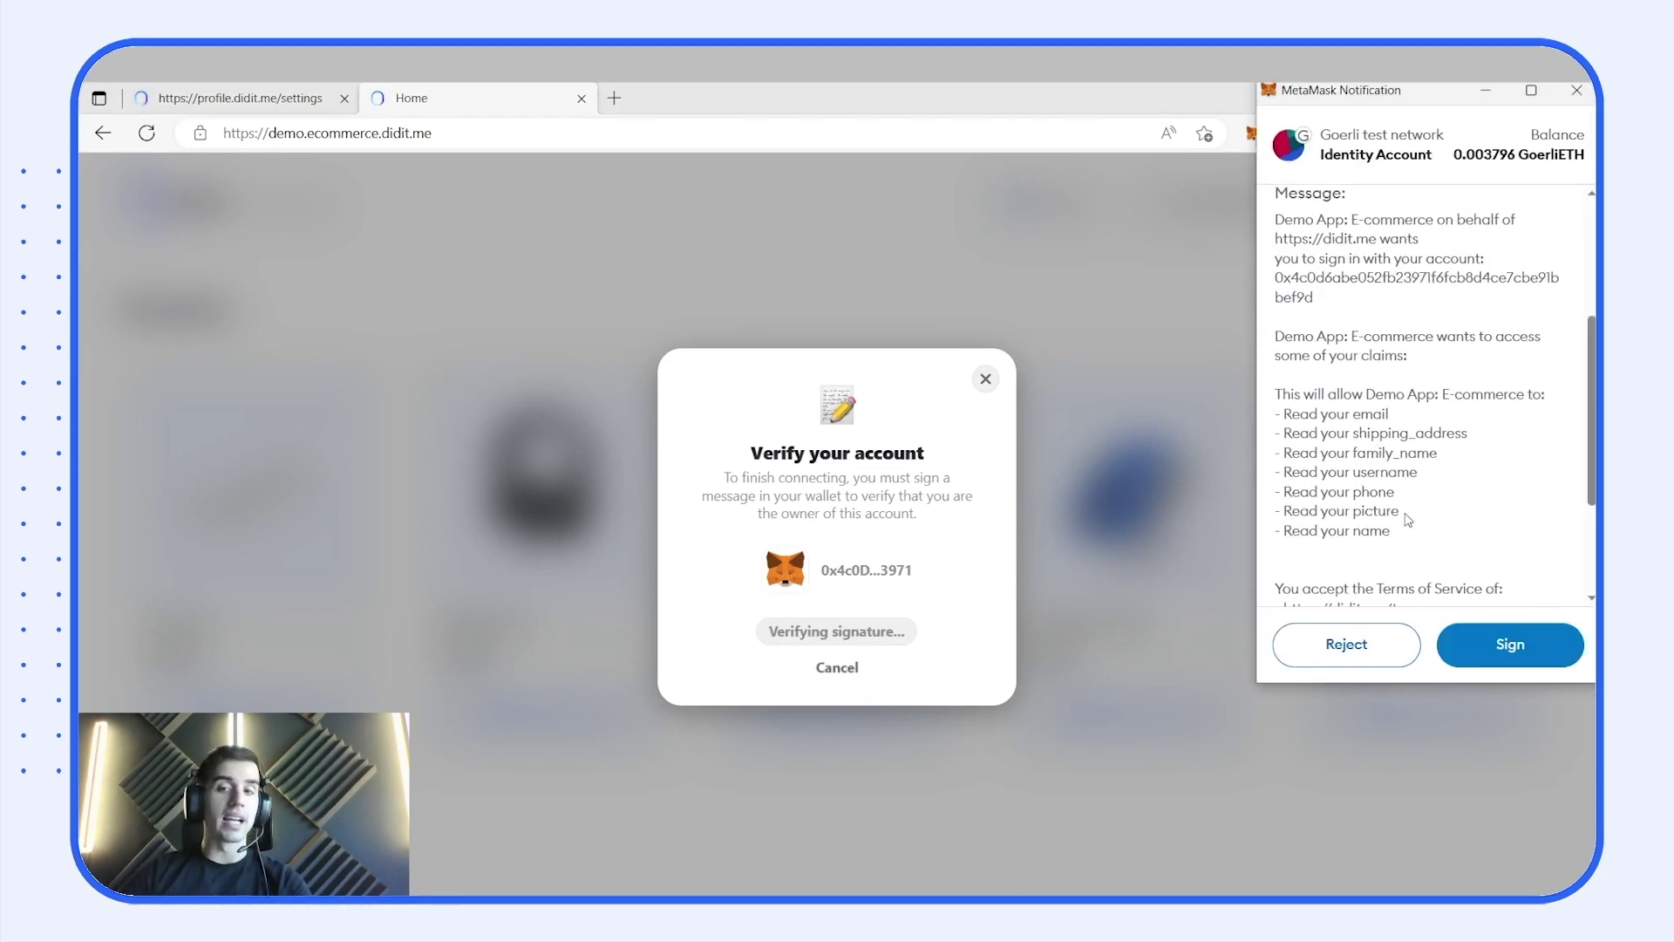
pyautogui.click(1496, 646)
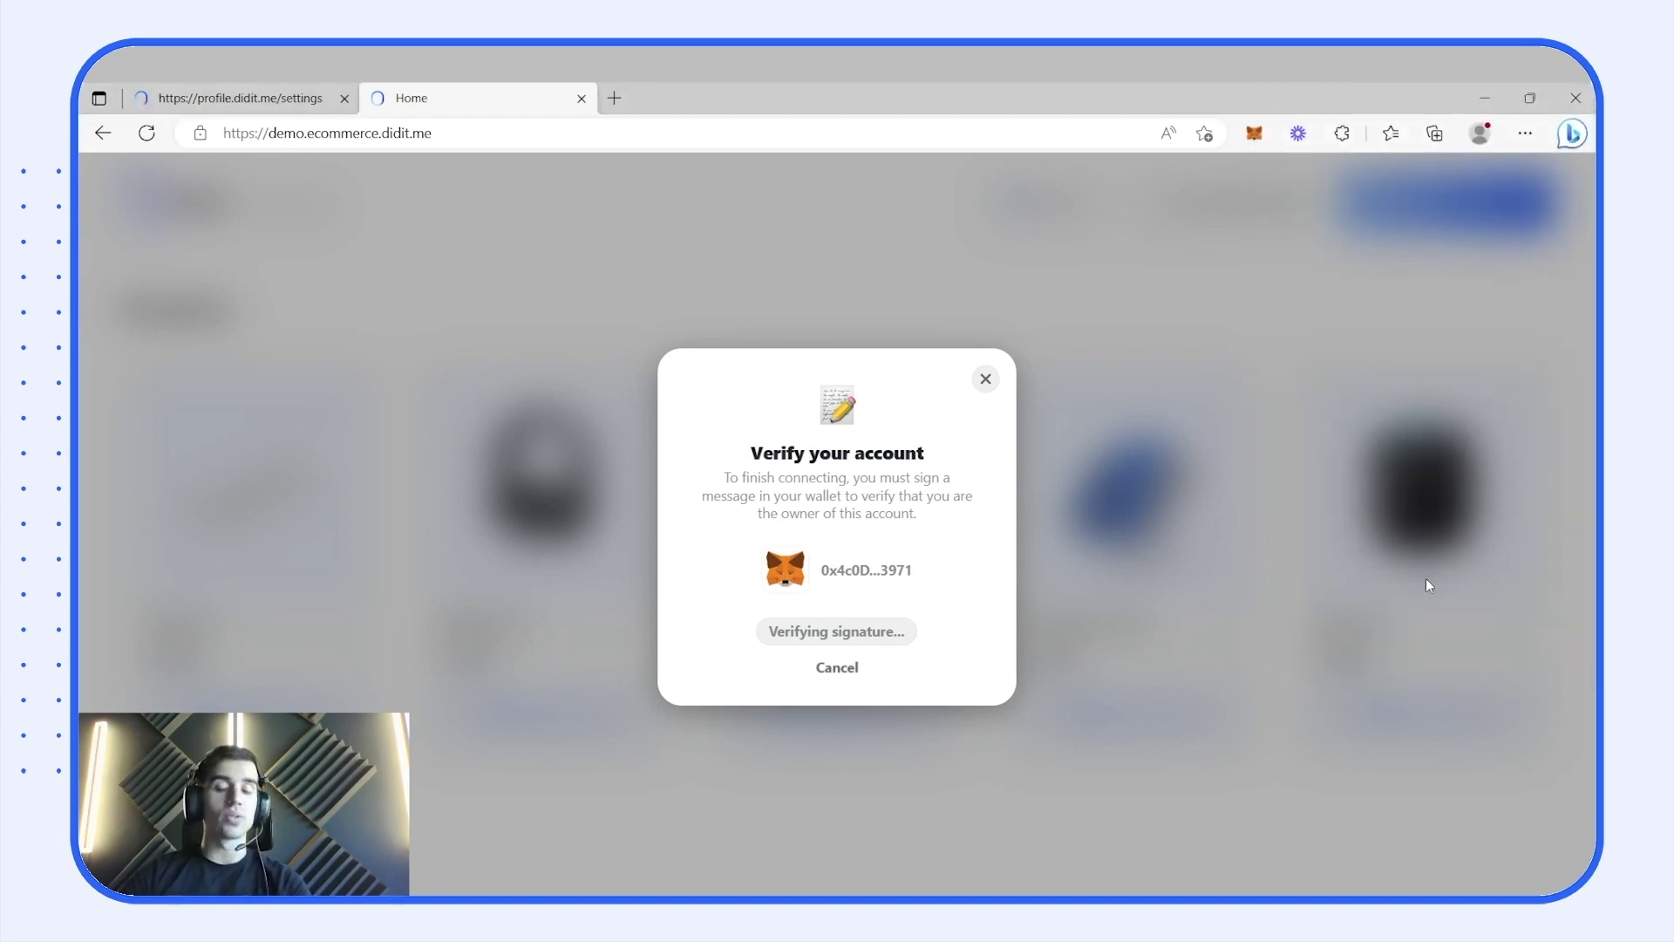